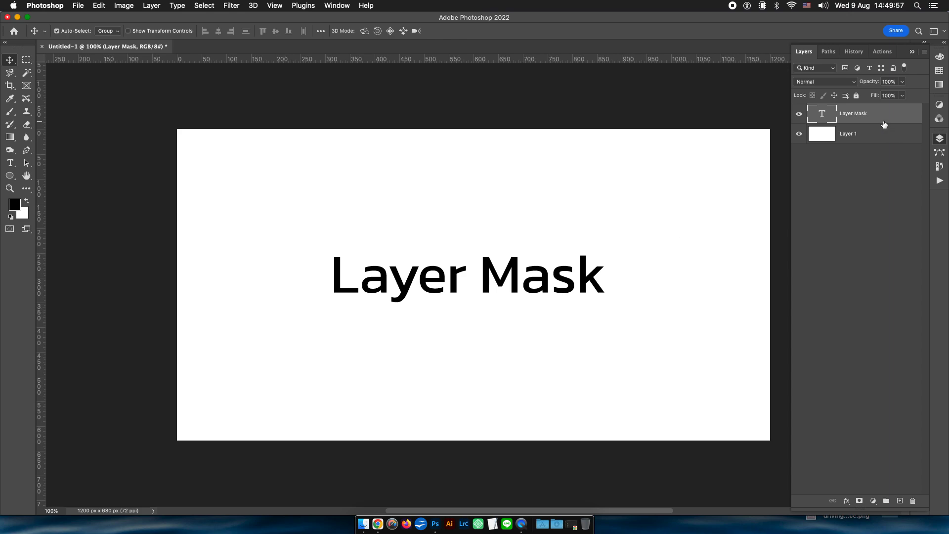
Add a white layer mask to the Layer Mask text layer, undoing once and re-adding it.
{"action": "left_click", "coordinate": [859, 500]}
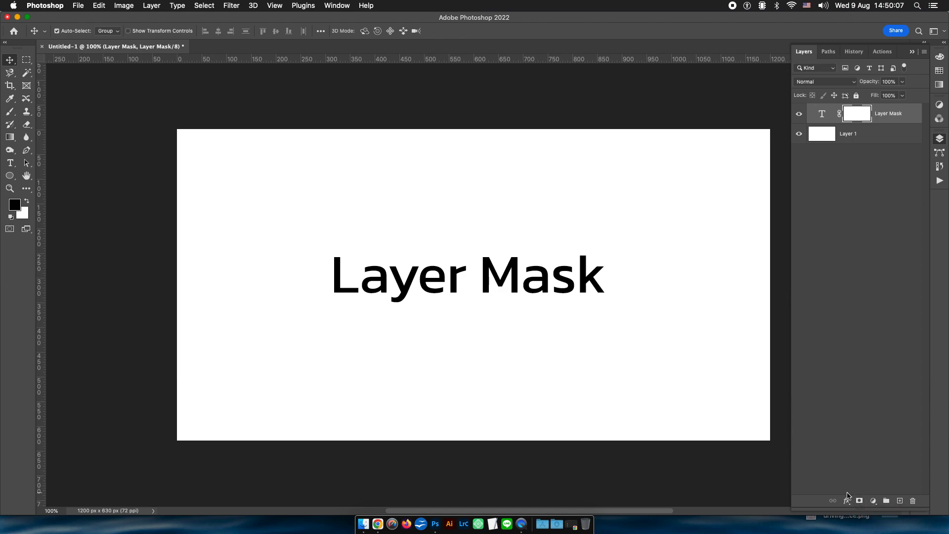
{"action": "key", "text": "ctrl+z"}
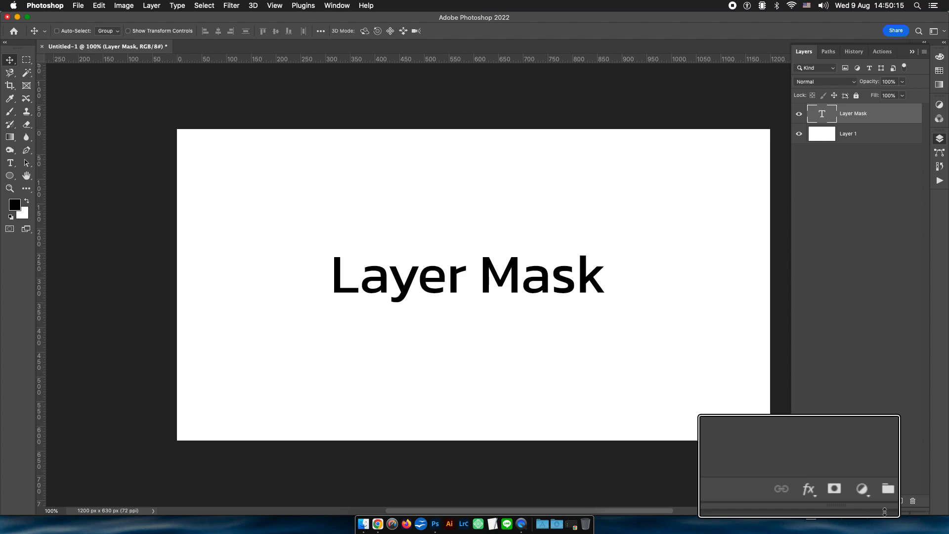
{"action": "left_click", "coordinate": [859, 501]}
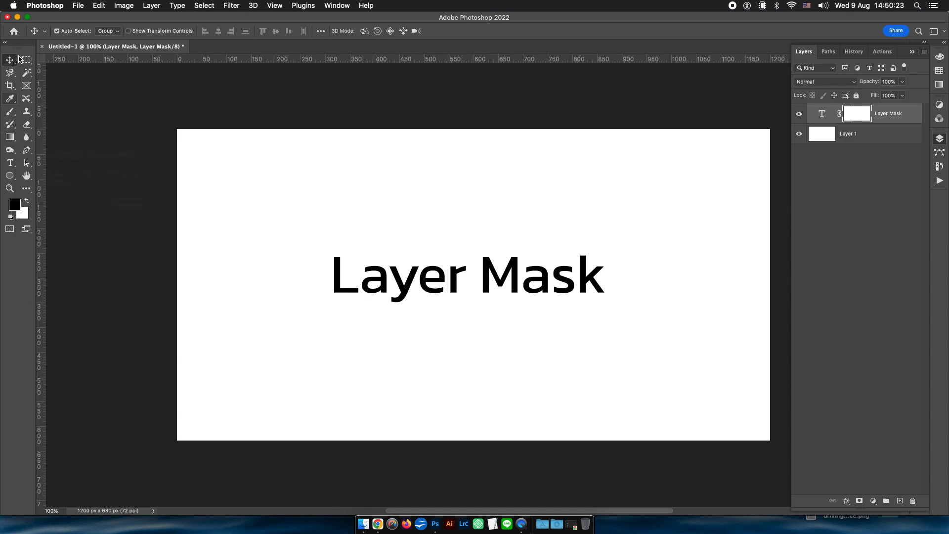
Fill a marquee band over the title's upper half with black on the mask, and hide Layer 1.
{"action": "left_click", "coordinate": [23, 60]}
{"action": "left_click_drag", "start_coordinate": [300, 223], "coordinate": [656, 279]}
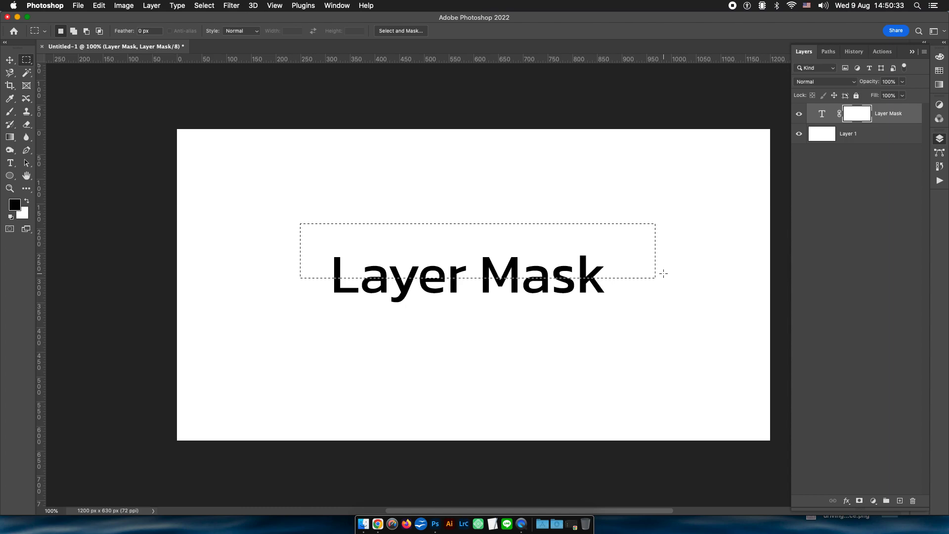
{"action": "key", "text": "alt"}
{"action": "key", "text": "alt+BackSpace"}
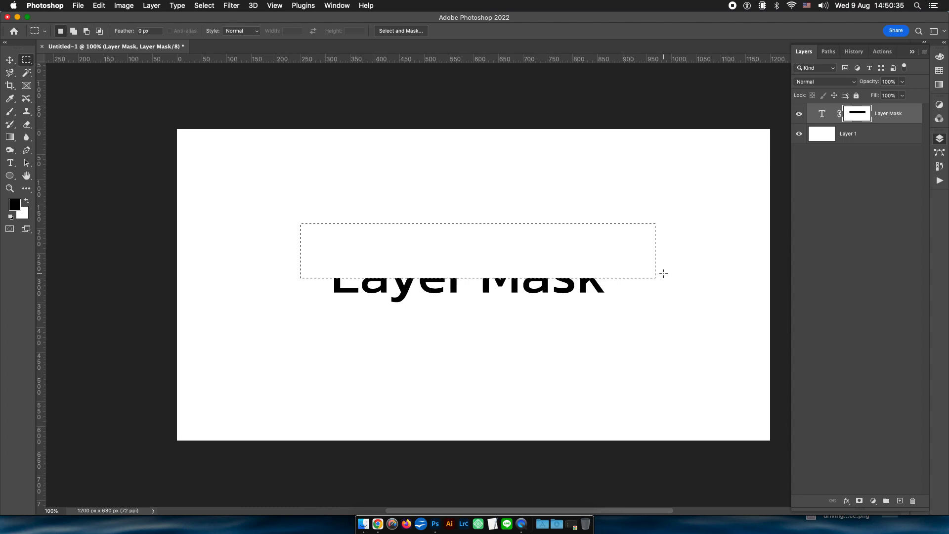
{"action": "key", "text": "super+d"}
{"action": "left_click", "coordinate": [801, 134]}
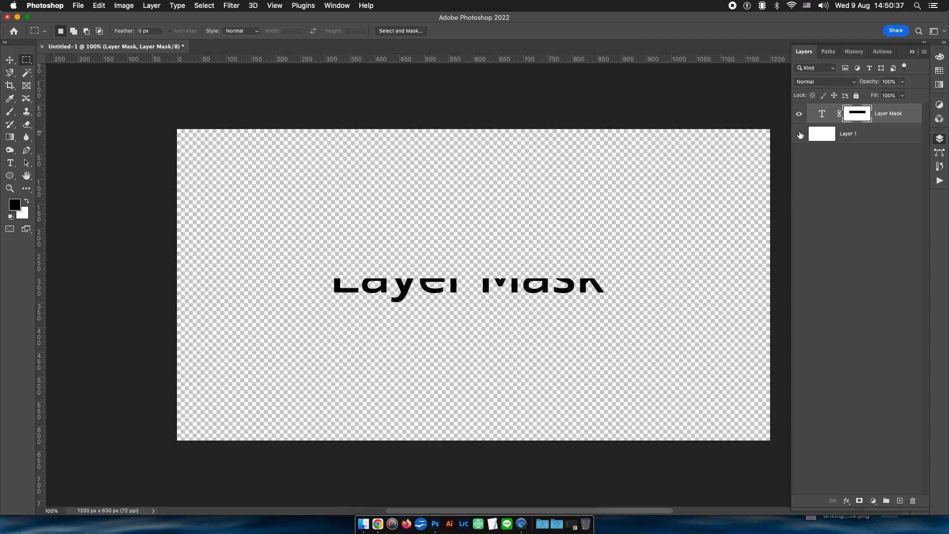
{"action": "key", "text": "v"}
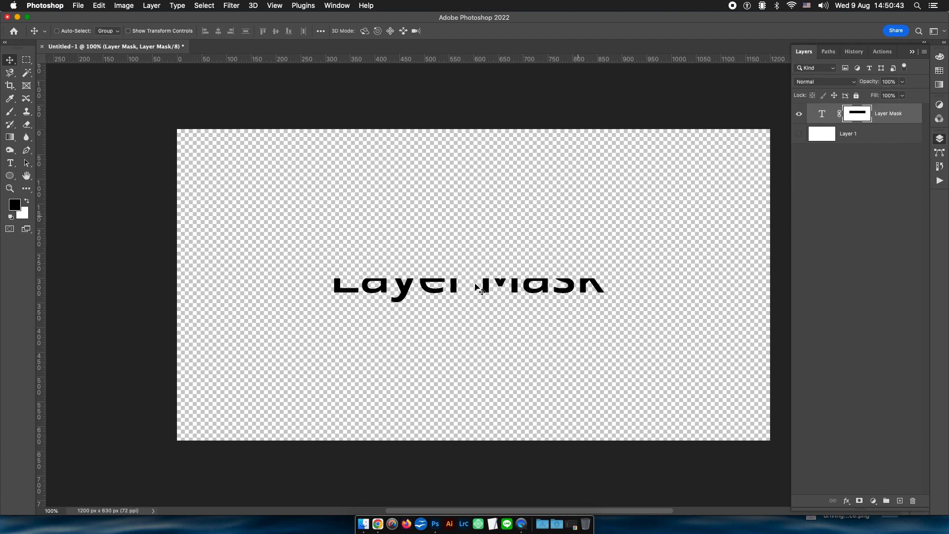
Shift the title's mask with the Move tool to reveal more of the text.
{"action": "left_click", "coordinate": [485, 289]}
{"action": "mouse_move", "coordinate": [485, 290]}
{"action": "left_mouse_down"}
{"action": "mouse_move", "coordinate": [441, 271]}
{"action": "mouse_move", "coordinate": [518, 287]}
{"action": "left_mouse_up"}
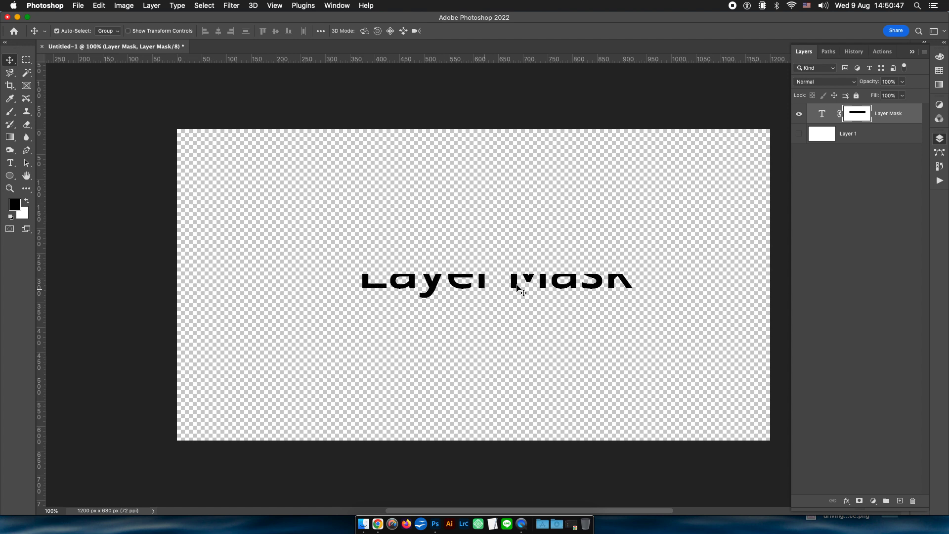
{"action": "key", "text": "super+plus"}
{"action": "key", "text": "super+plus"}
{"action": "key", "text": "super+plus"}
{"action": "key", "text": "super+minus"}
{"action": "key", "text": "super+minus"}
{"action": "key", "text": "super+minus"}
{"action": "key", "text": "super+minus"}
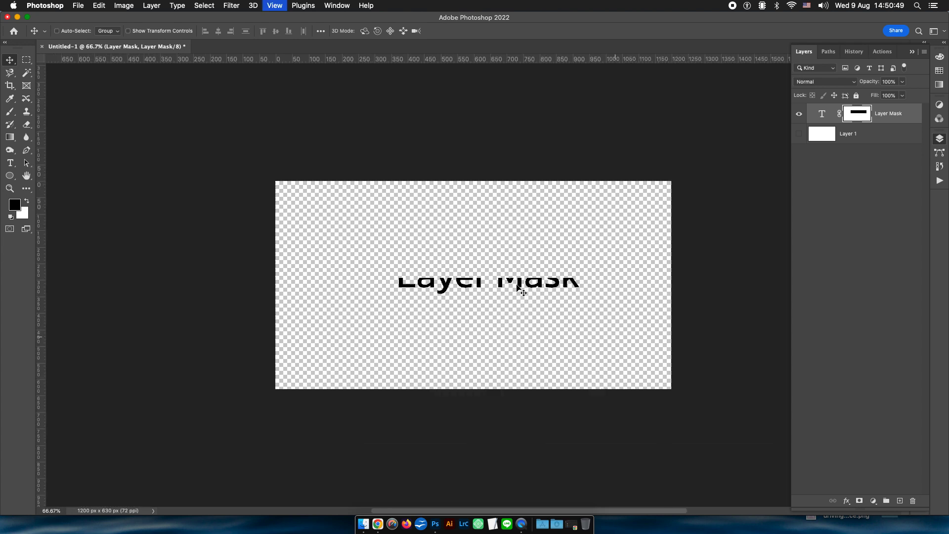
{"action": "key", "text": "super+minus"}
{"action": "key", "text": "super+plus"}
{"action": "key", "text": "super+plus"}
{"action": "key", "text": "super+plus"}
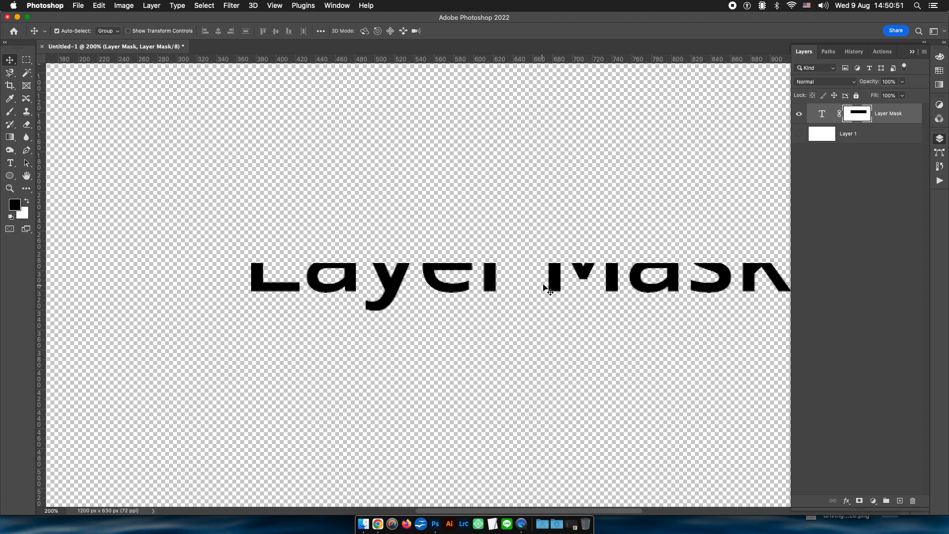
{"action": "left_click_drag", "start_coordinate": [550, 284], "coordinate": [513, 288]}
{"action": "key", "text": "super+minus"}
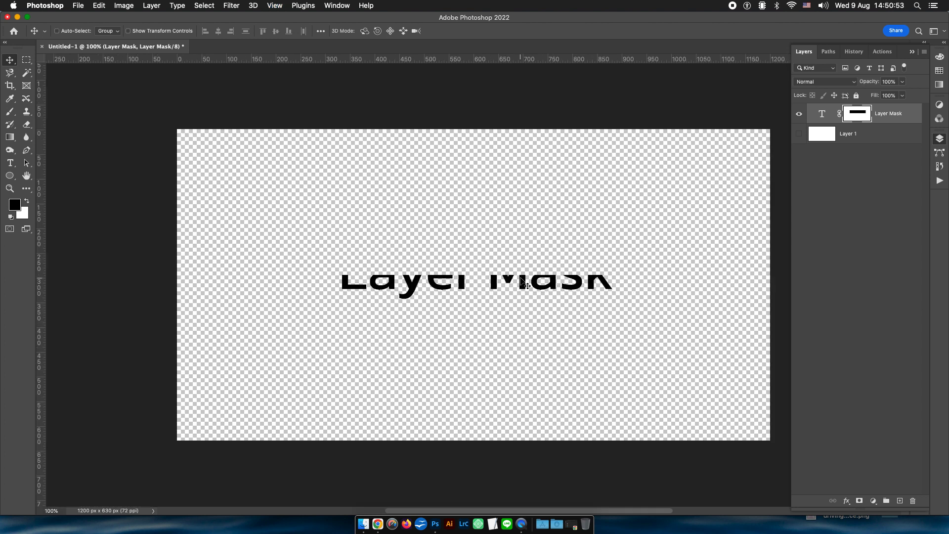
Fill a marquee around the 'ye' letters on the mask, then show Layer 1 again.
{"action": "key", "text": "m"}
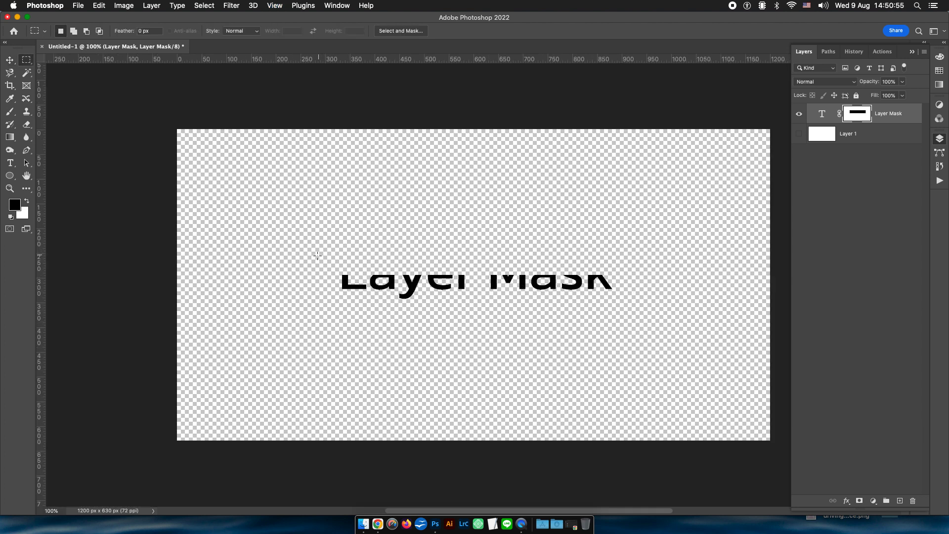
{"action": "left_click_drag", "start_coordinate": [404, 245], "coordinate": [449, 281]}
{"action": "key", "text": "super+BackSpace"}
{"action": "left_click_drag", "start_coordinate": [399, 254], "coordinate": [421, 290]}
{"action": "key", "text": "alt"}
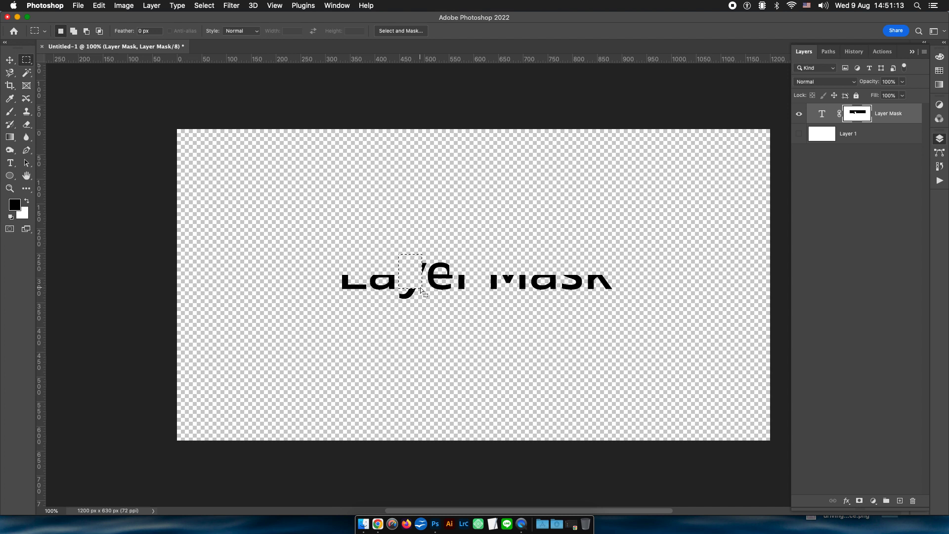
{"action": "key", "text": "super+d"}
{"action": "key", "text": "super+equal"}
{"action": "key", "text": "super+equal"}
{"action": "key", "text": "super+equal"}
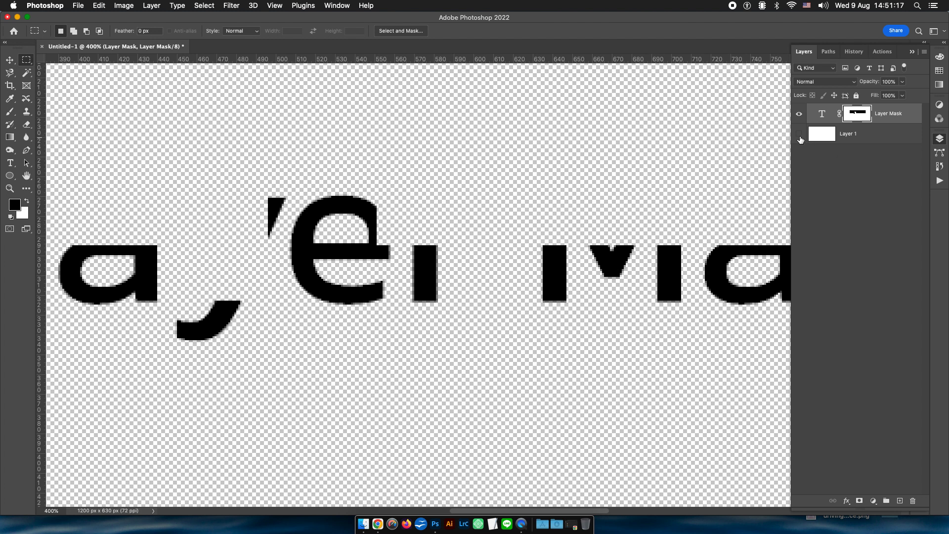
{"action": "left_click", "coordinate": [799, 135]}
{"action": "left_click", "coordinate": [870, 132]}
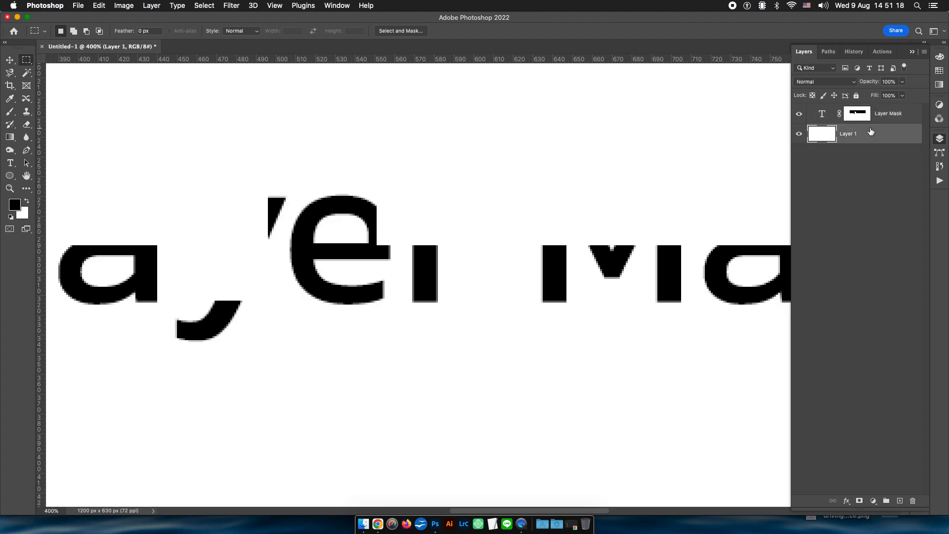
Fill Layer 1 with a radial gold gradient dragged diagonally across the canvas.
{"action": "left_click", "coordinate": [10, 137]}
{"action": "key", "text": "alt+BackSpace"}
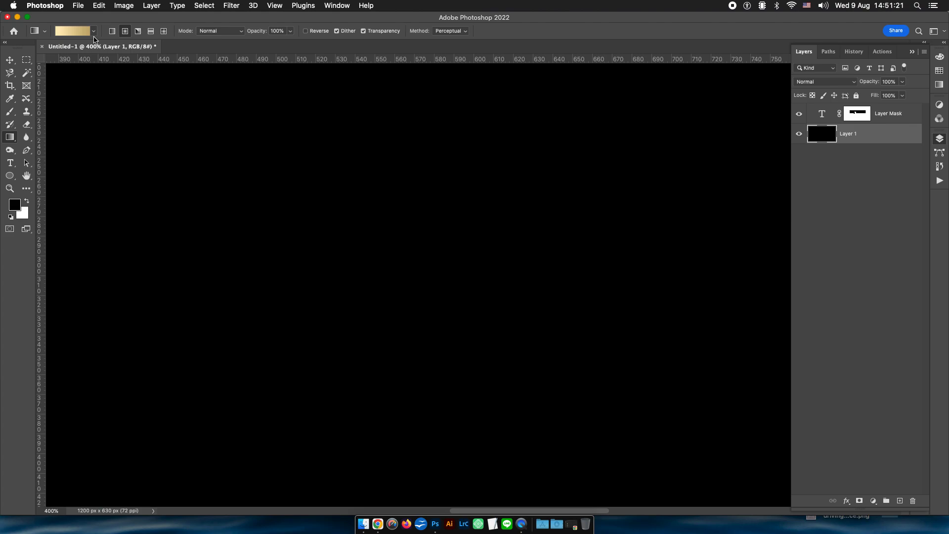
{"action": "key", "text": "super+z"}
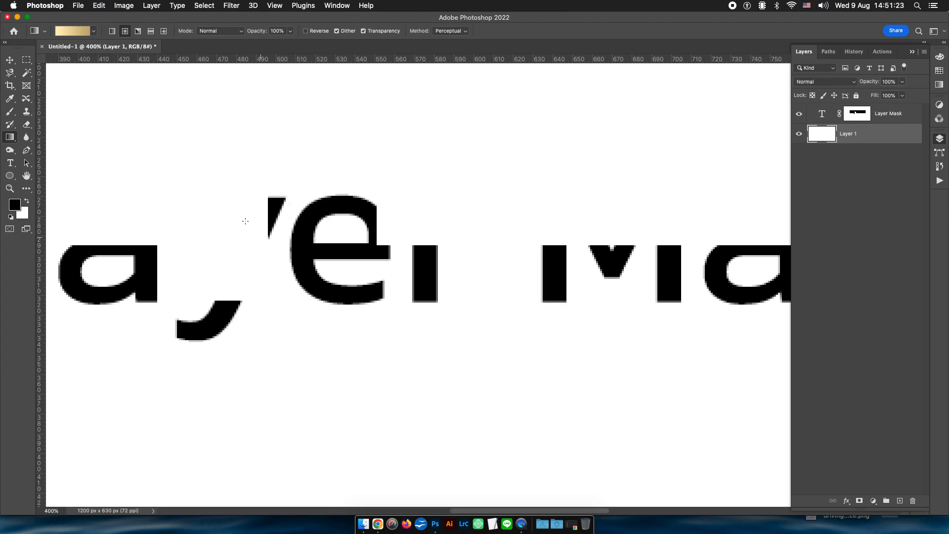
{"action": "left_click_drag", "start_coordinate": [204, 158], "coordinate": [706, 448]}
{"action": "key", "text": "super+1"}
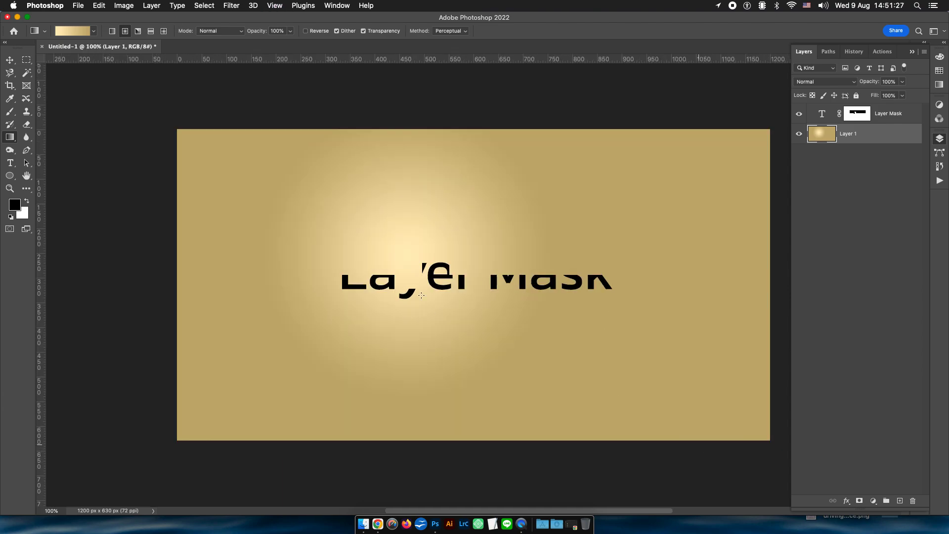
{"action": "left_click", "coordinate": [860, 119]}
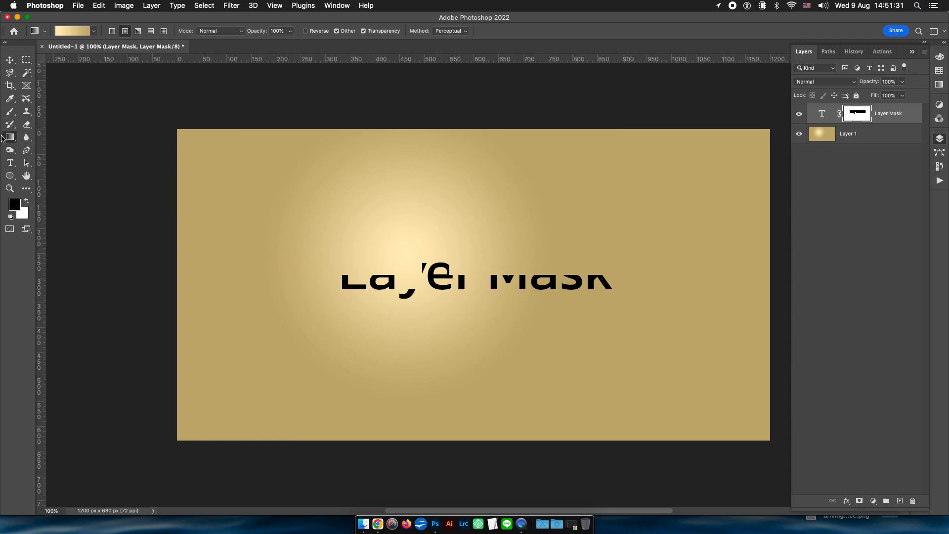
Set up a 250 px brush, adjusting its opacity to 27% and then 89%.
{"action": "left_click", "coordinate": [10, 111]}
{"action": "key", "text": "bracketleft"}
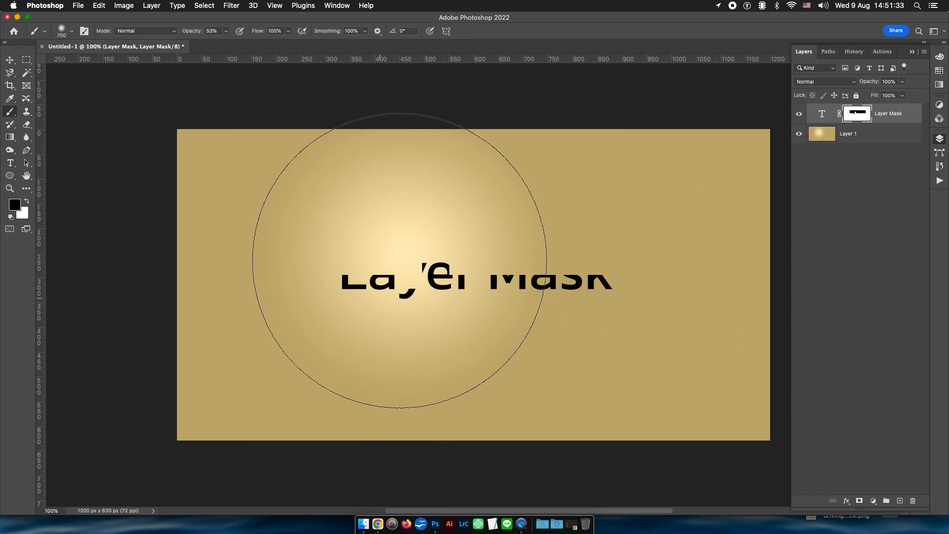
{"action": "key", "text": "bracketleft"}
{"action": "key", "text": "bracketleft"}
{"action": "key", "text": "bracketleft"}
{"action": "key", "text": "bracketleft"}
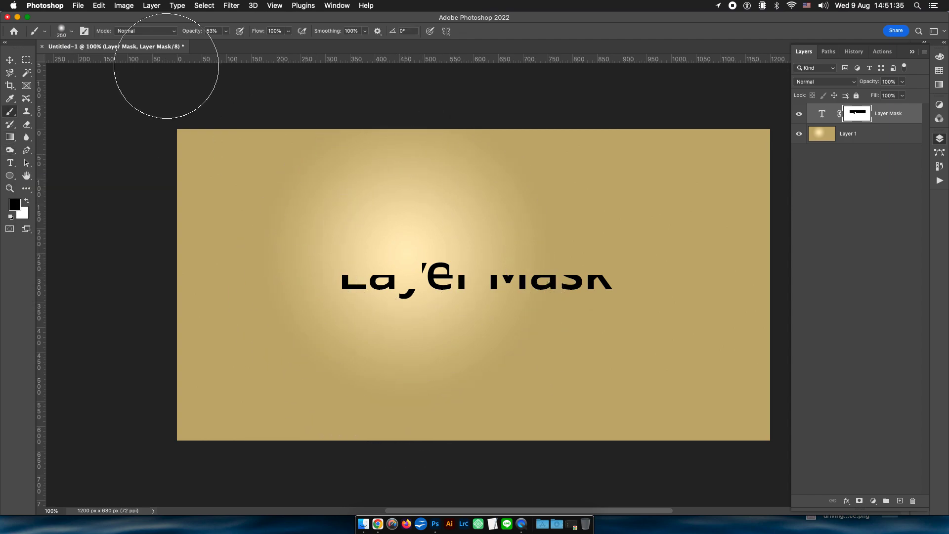
{"action": "left_click", "coordinate": [226, 32]}
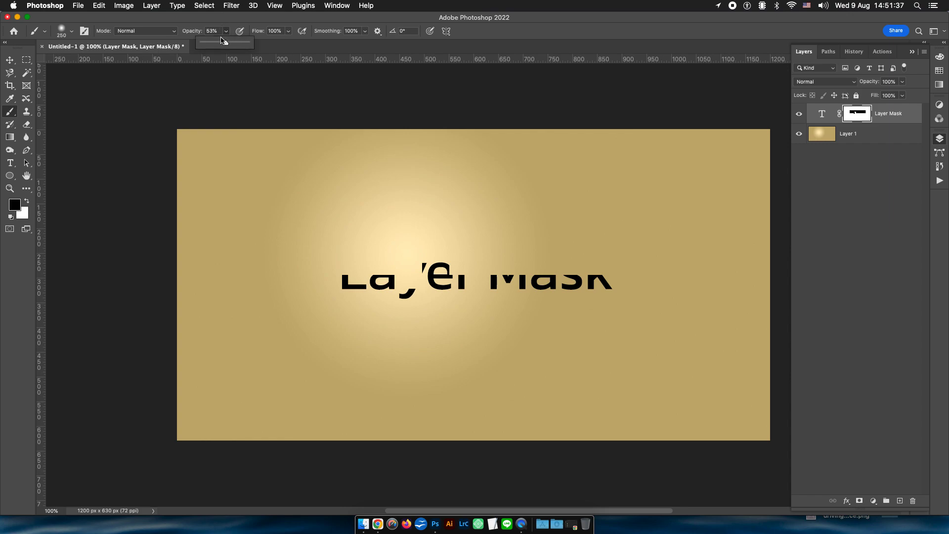
{"action": "mouse_move", "coordinate": [371, 276]}
{"action": "left_mouse_down"}
{"action": "mouse_move", "coordinate": [362, 276]}
{"action": "mouse_move", "coordinate": [531, 277]}
{"action": "mouse_move", "coordinate": [346, 286]}
{"action": "left_mouse_up"}
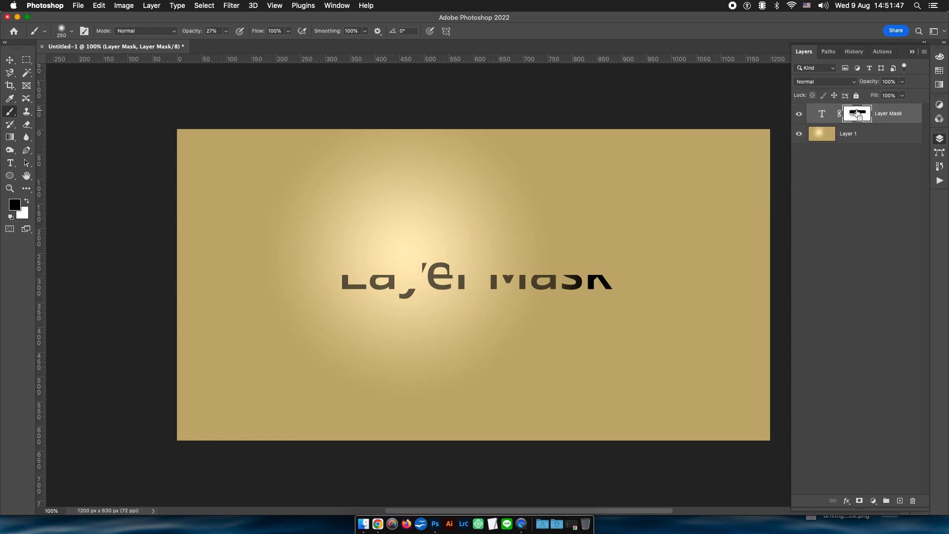
{"action": "left_click", "coordinate": [227, 32]}
{"action": "left_click_drag", "start_coordinate": [227, 43], "coordinate": [254, 42]}
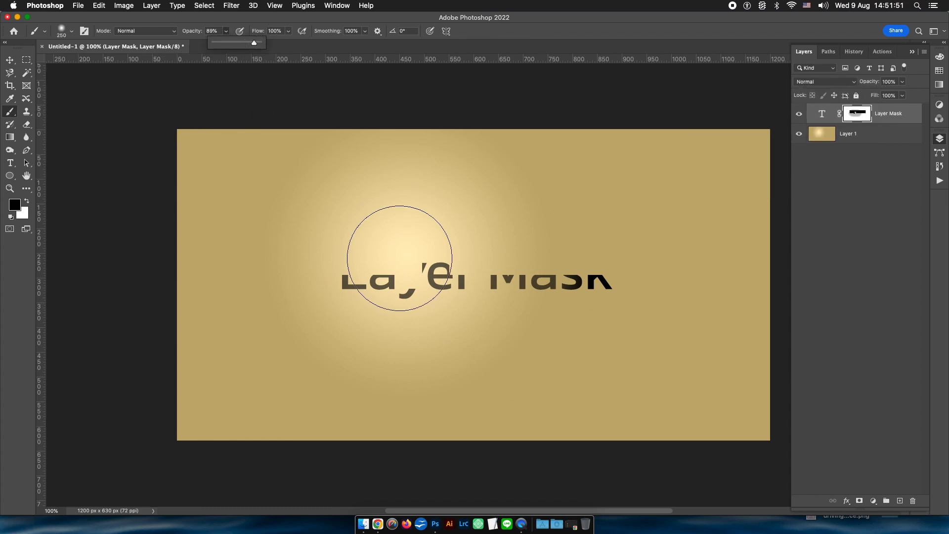
Paint black over the word Layer on the mask, then paint white to reveal the full title.
{"action": "left_click_drag", "start_coordinate": [339, 292], "coordinate": [534, 283]}
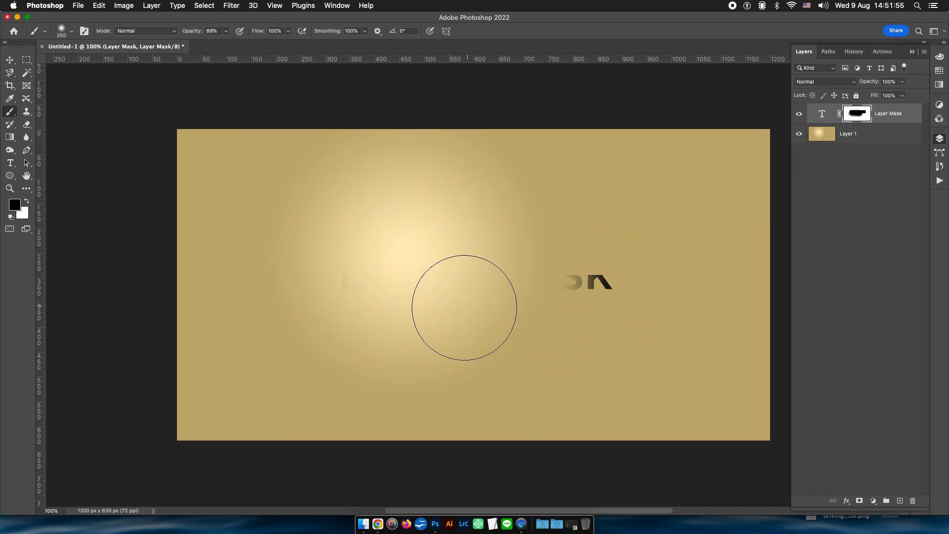
{"action": "key", "text": "x"}
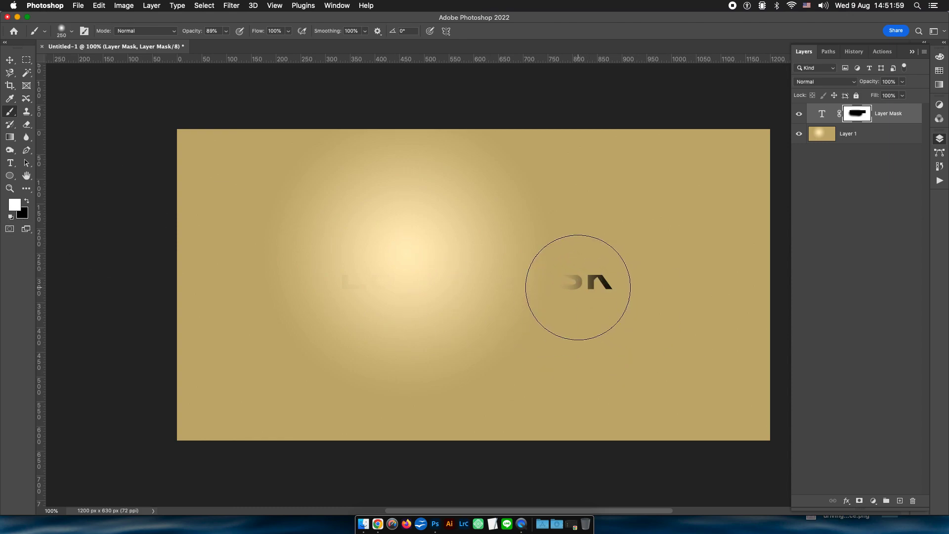
{"action": "left_click_drag", "start_coordinate": [577, 281], "coordinate": [274, 258]}
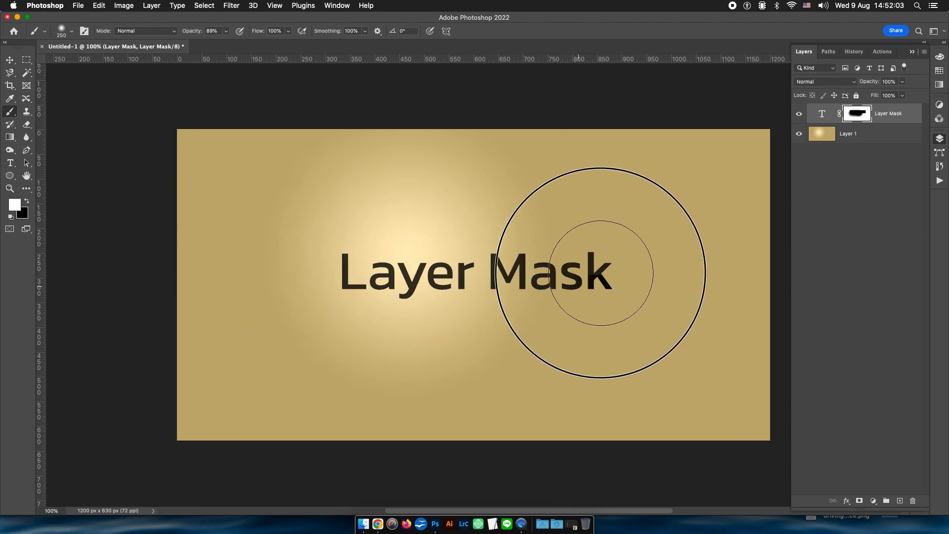
{"action": "left_click_drag", "start_coordinate": [274, 258], "coordinate": [639, 283]}
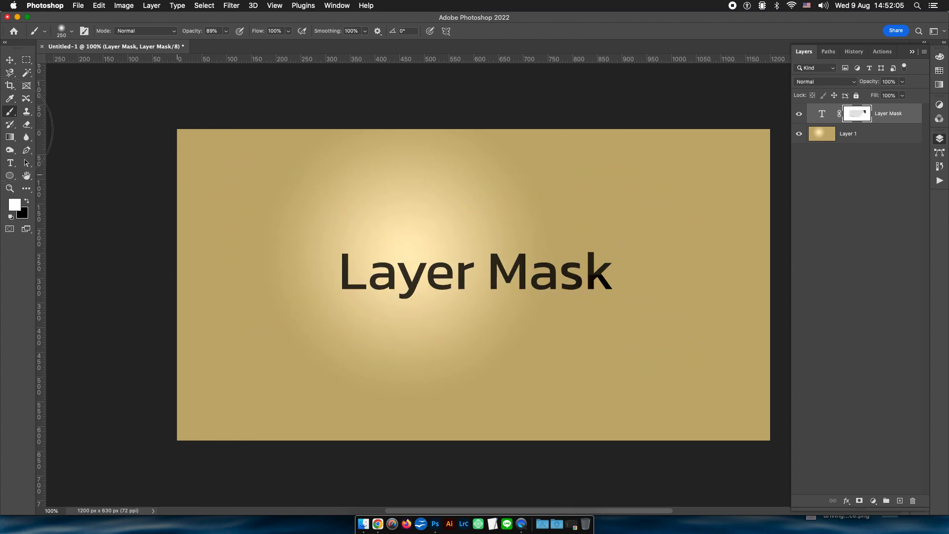
Choose the radial gradient and drag a first gradient across the title's mask.
{"action": "left_click", "coordinate": [9, 142]}
{"action": "left_click", "coordinate": [112, 31]}
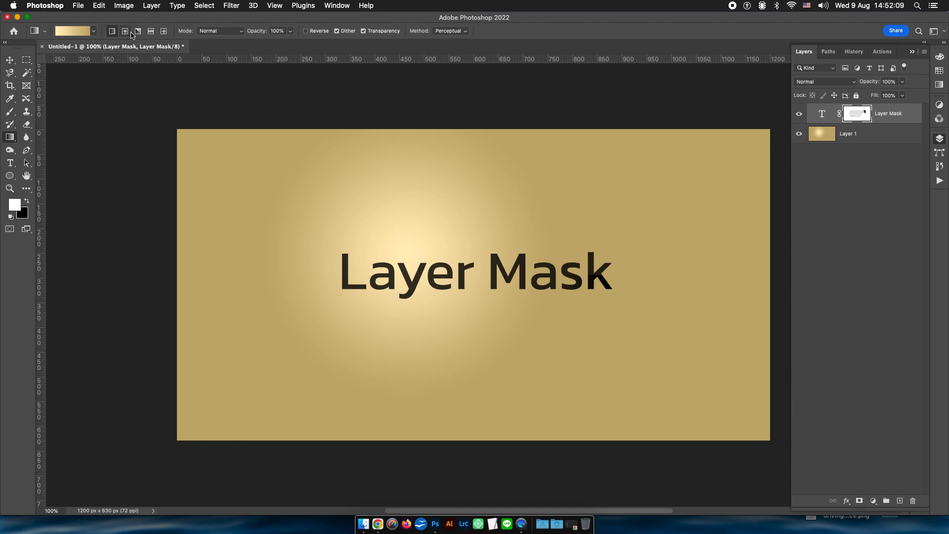
{"action": "left_click", "coordinate": [125, 31]}
{"action": "left_click_drag", "start_coordinate": [475, 276], "coordinate": [617, 287]}
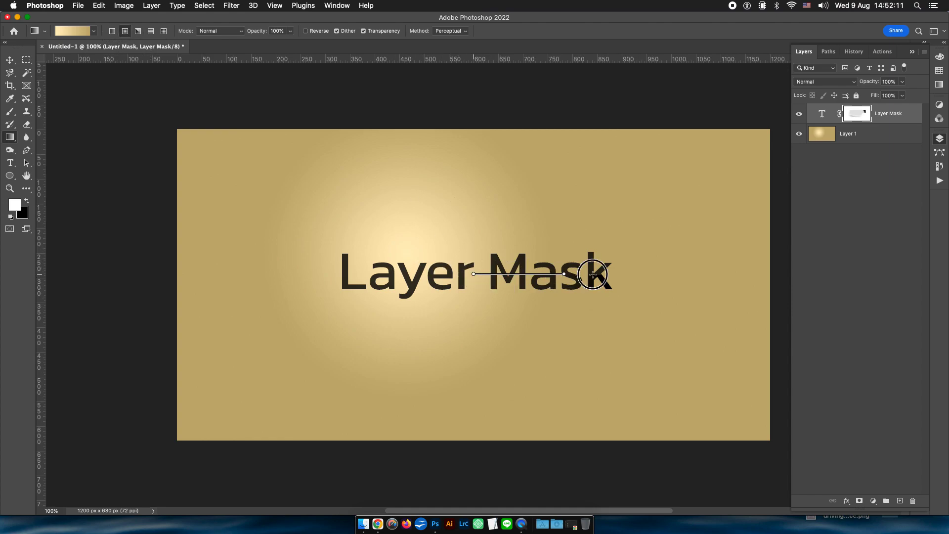
Redraw the mask with the reversed black-to-white radial preset, fading the title's middle.
{"action": "left_click", "coordinate": [93, 31]}
{"action": "left_click", "coordinate": [33, 65]}
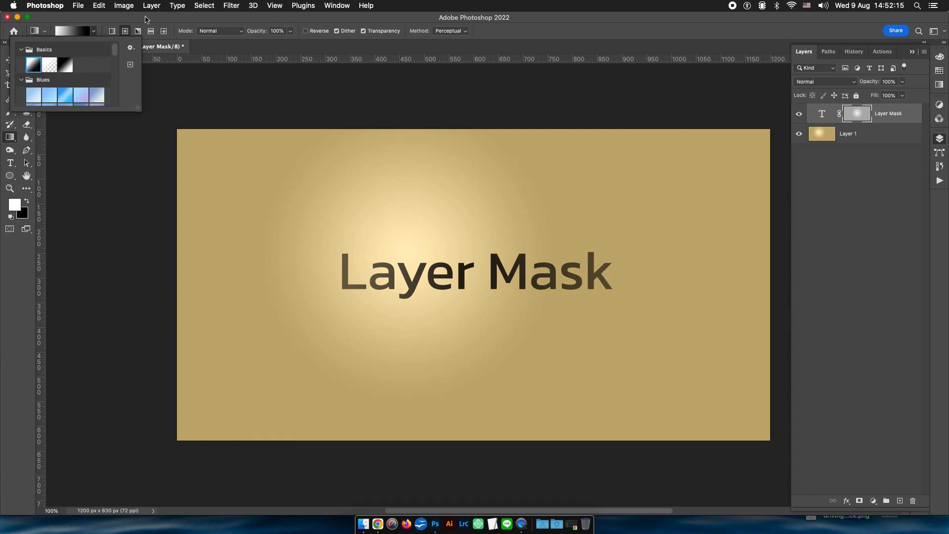
{"action": "left_click", "coordinate": [147, 20]}
{"action": "left_click_drag", "start_coordinate": [483, 273], "coordinate": [649, 276]}
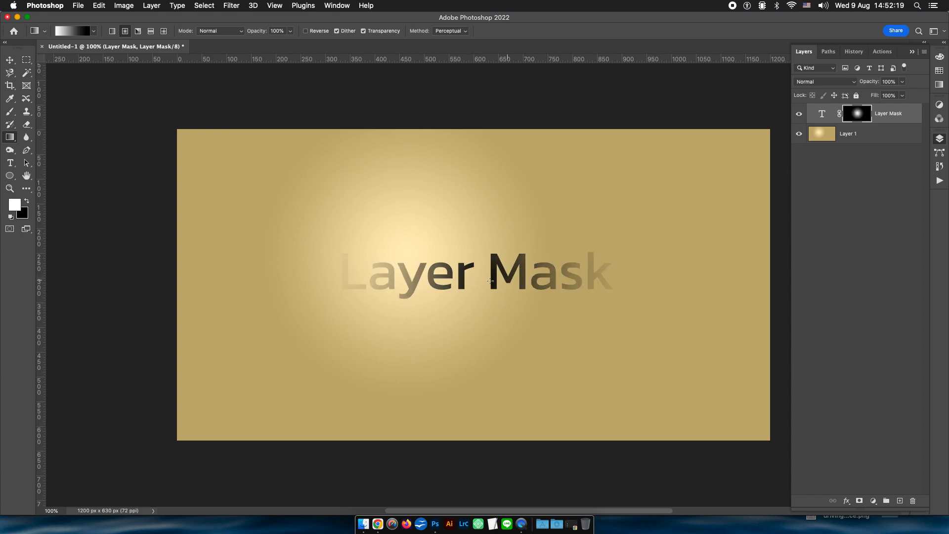
{"action": "left_click_drag", "start_coordinate": [478, 277], "coordinate": [435, 279]}
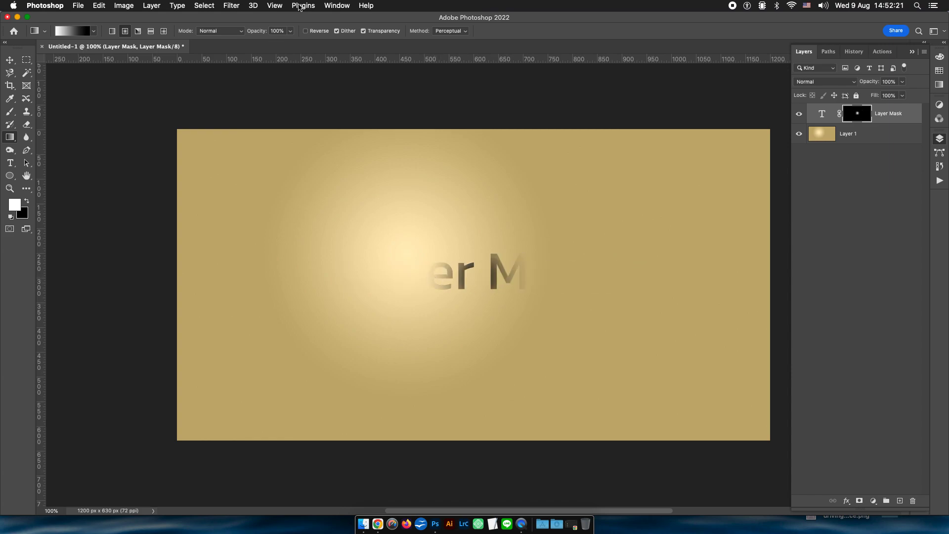
{"action": "left_click", "coordinate": [315, 32]}
{"action": "left_click_drag", "start_coordinate": [477, 277], "coordinate": [553, 273]}
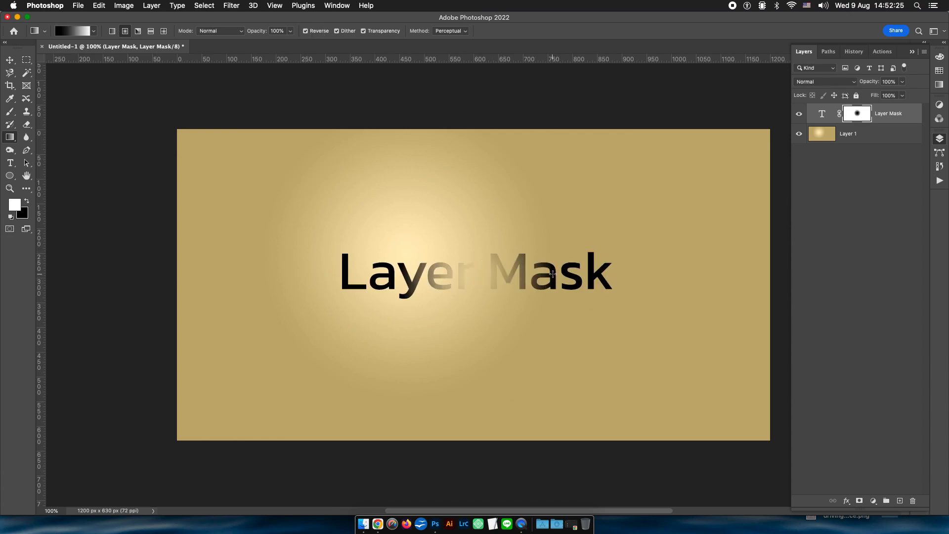
{"action": "left_click_drag", "start_coordinate": [476, 280], "coordinate": [582, 276]}
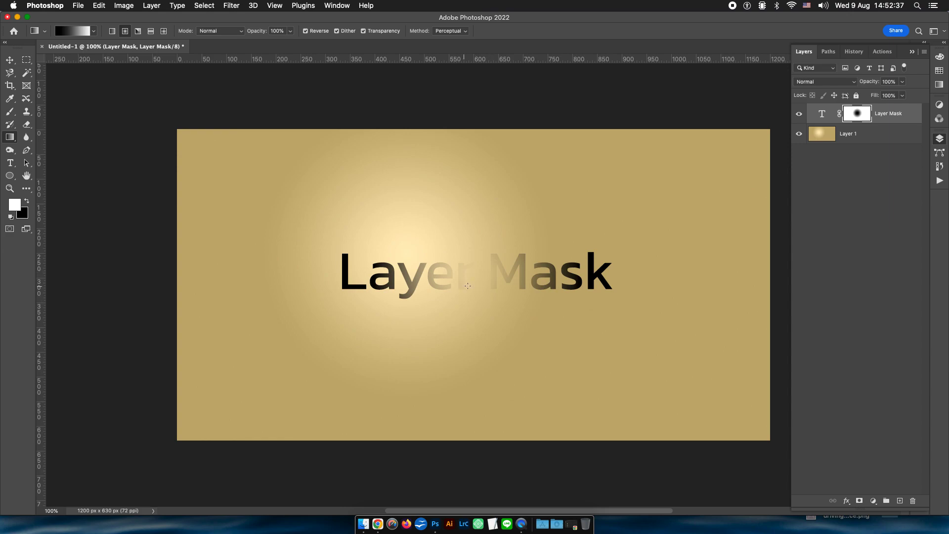
Toggle the title layer and its mask off and on, then delete the layer mask.
{"action": "left_click", "coordinate": [799, 115]}
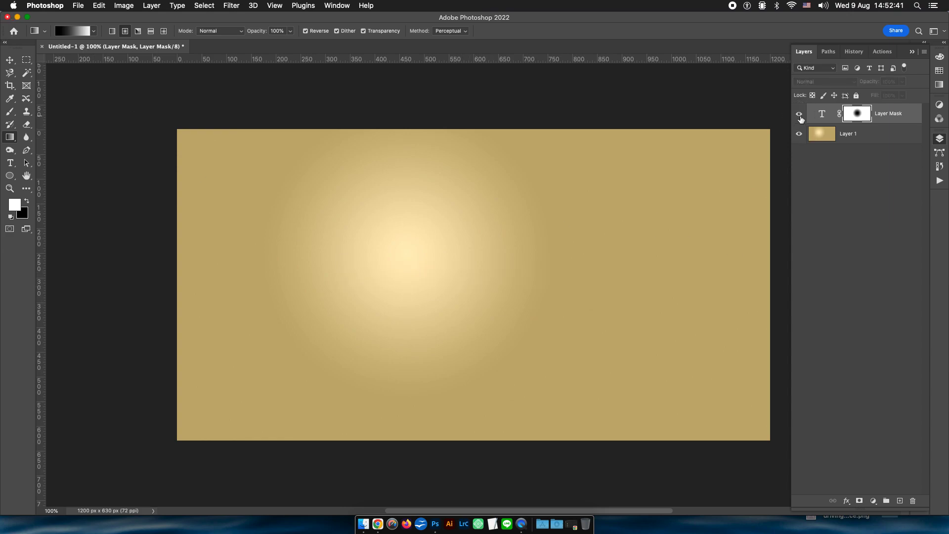
{"action": "left_click", "coordinate": [799, 114]}
{"action": "right_click", "coordinate": [856, 114]}
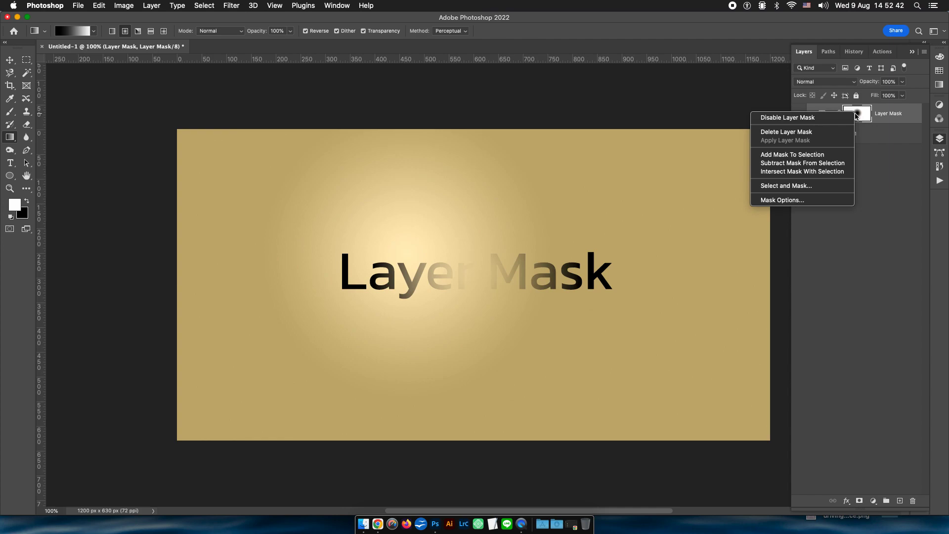
{"action": "left_click", "coordinate": [822, 118]}
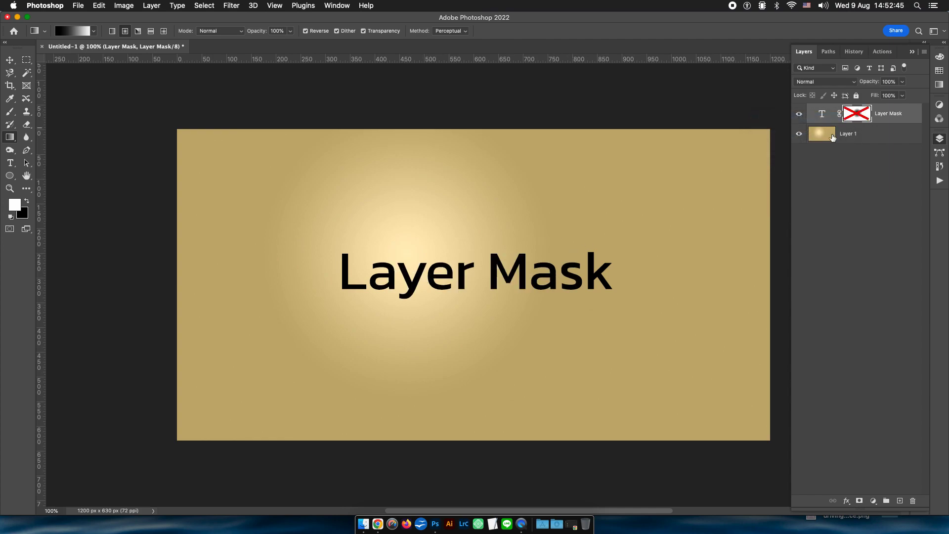
{"action": "right_click", "coordinate": [856, 114]}
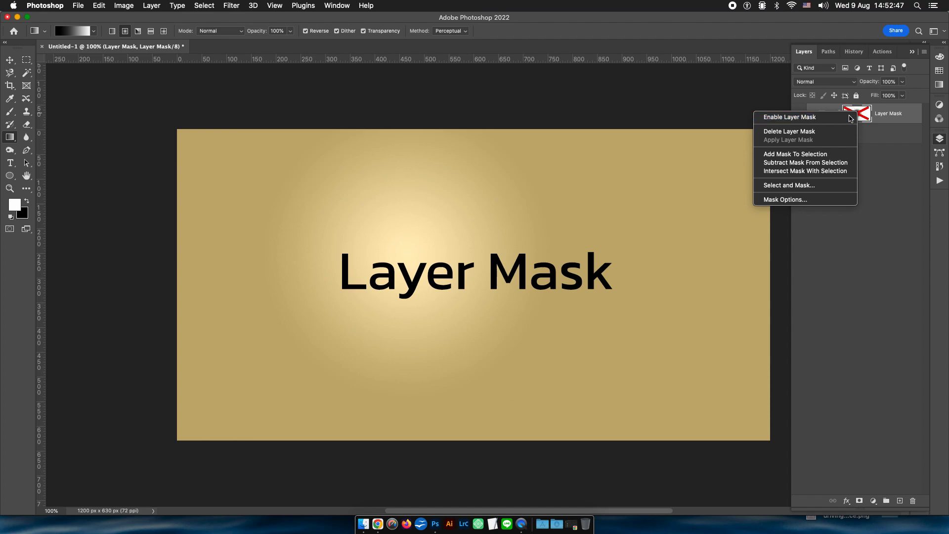
{"action": "left_click", "coordinate": [850, 118]}
{"action": "right_click", "coordinate": [859, 115]}
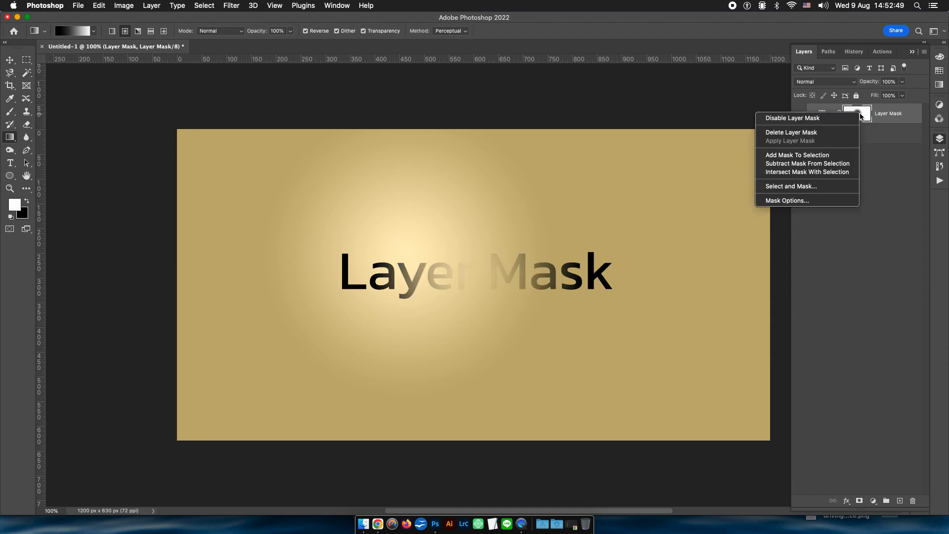
{"action": "left_click", "coordinate": [835, 132]}
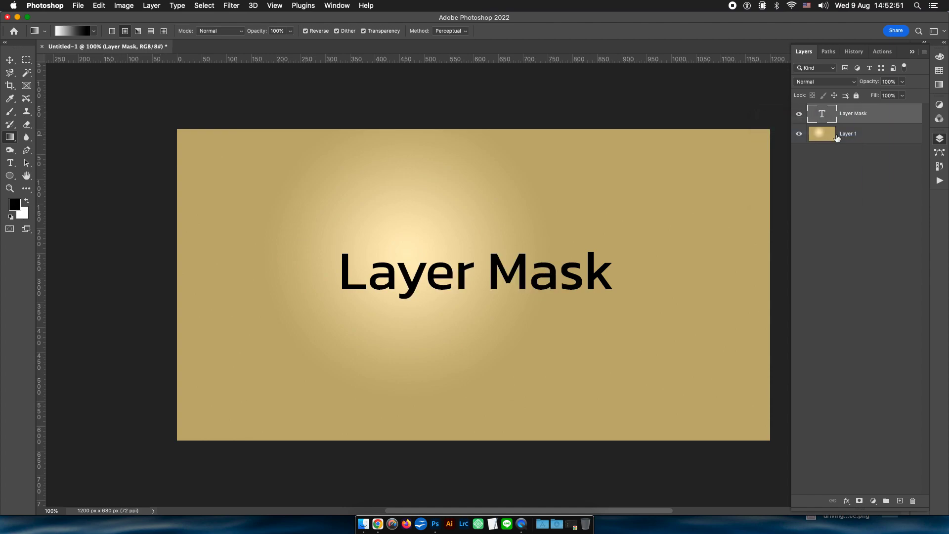
Open japanese-flag.png and Inle_Lake_(Myanmar).jpg together, leaving both without colour profiles.
{"action": "left_click", "coordinate": [78, 5]}
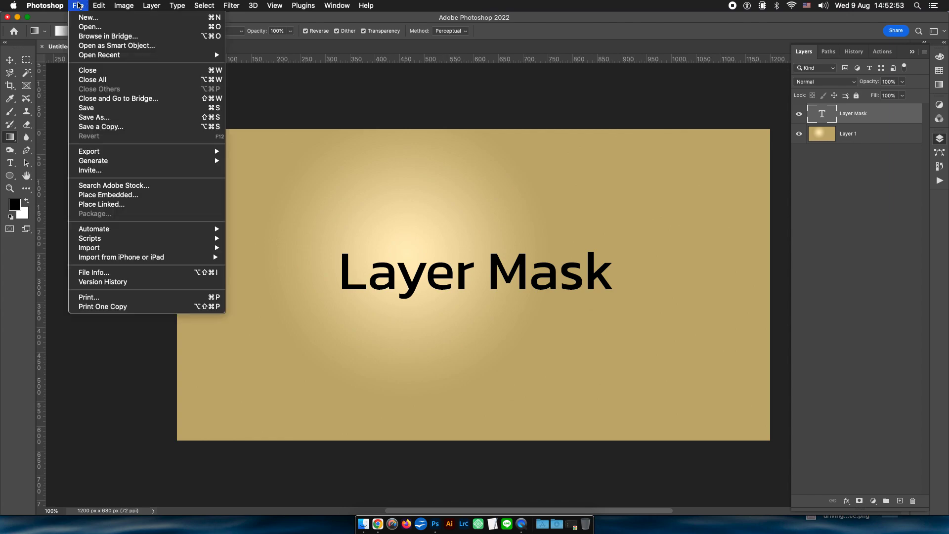
{"action": "left_click", "coordinate": [493, 231]}
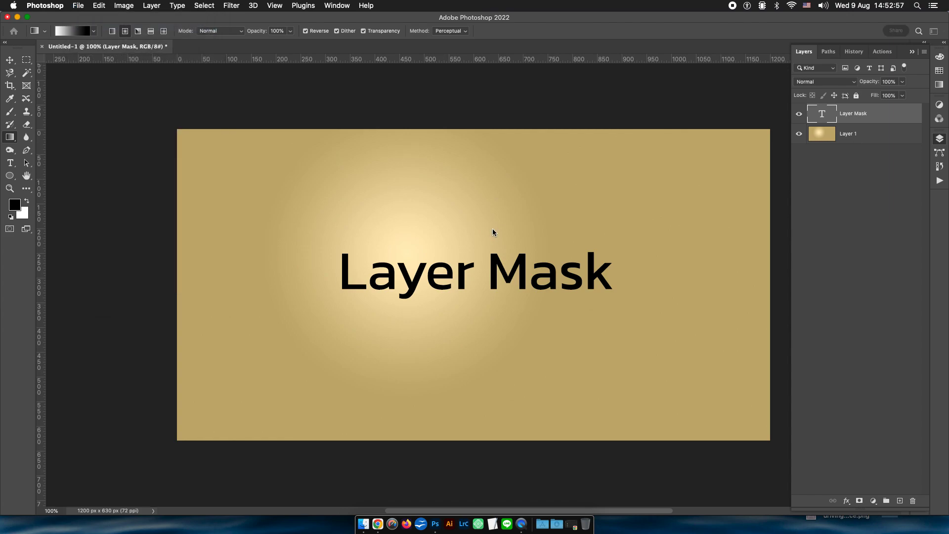
{"action": "key", "text": "super+o"}
{"action": "left_click", "coordinate": [459, 232]}
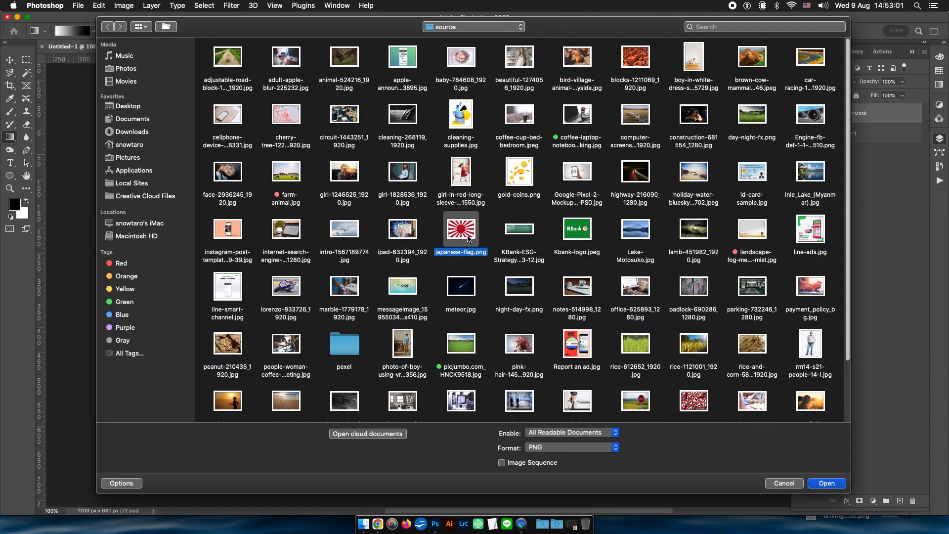
{"action": "left_click", "coordinate": [807, 168], "text": "super"}
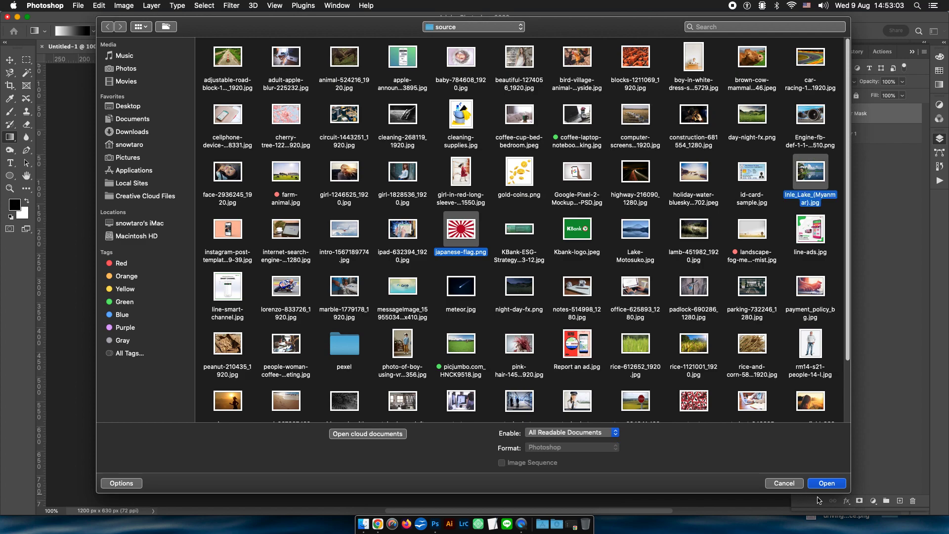
{"action": "left_click", "coordinate": [828, 484]}
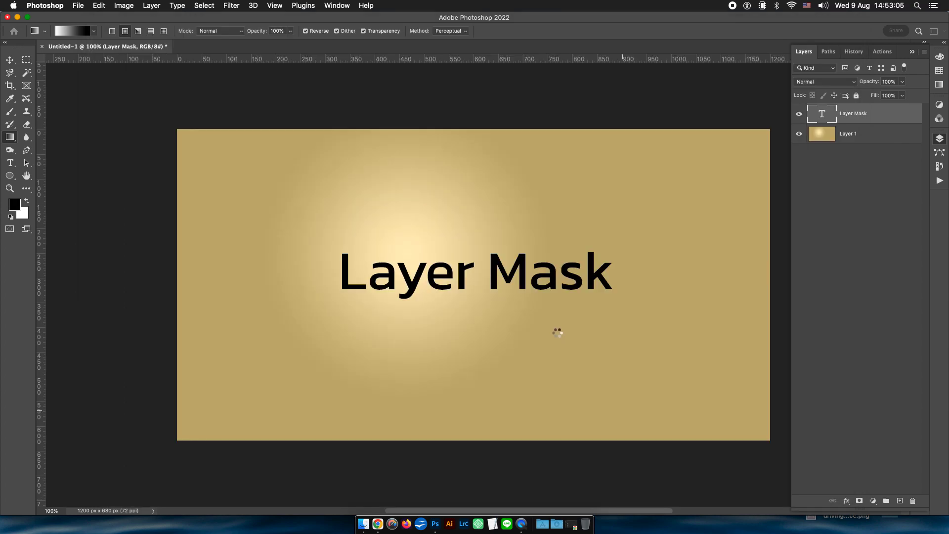
{"action": "left_click", "coordinate": [573, 310]}
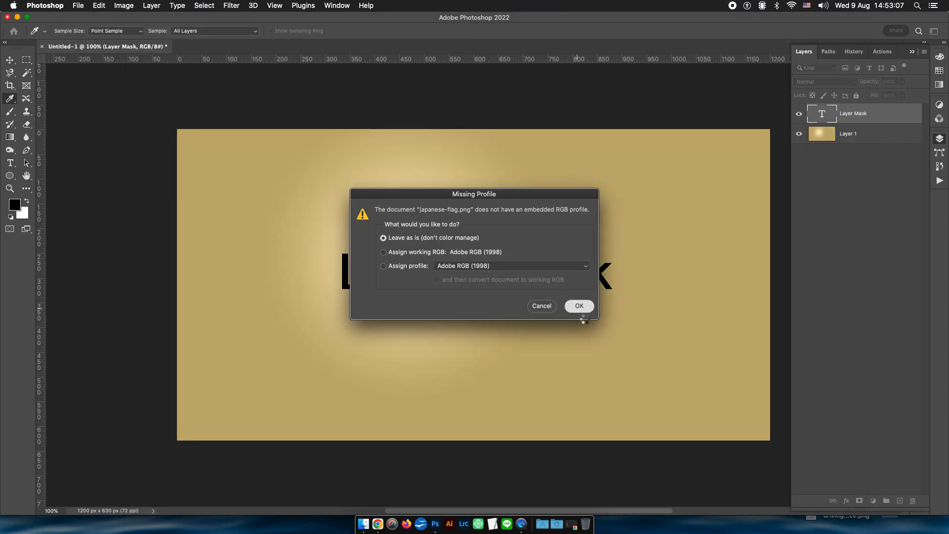
{"action": "left_click", "coordinate": [579, 313]}
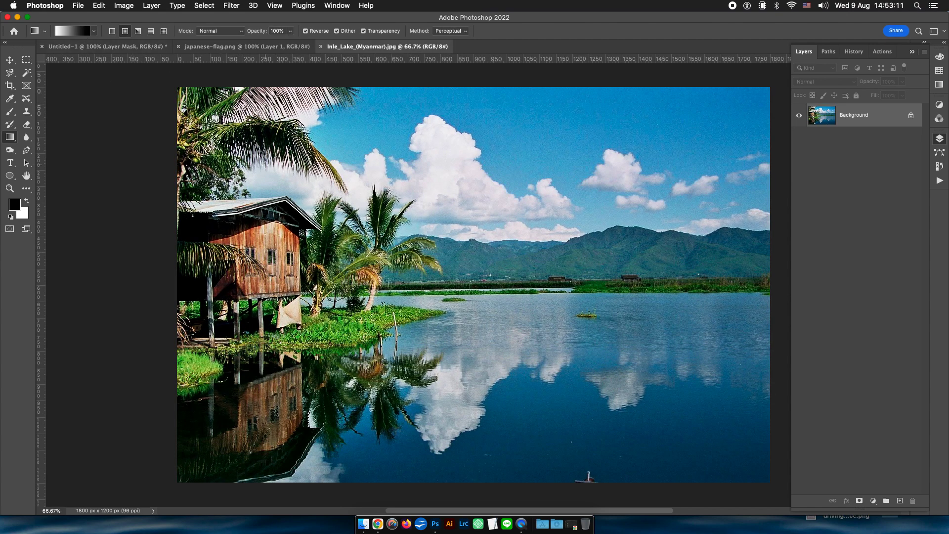
Undo a stray gradient on the lake photo and drag it into the Untitled-1 document.
{"action": "left_click_drag", "start_coordinate": [314, 158], "coordinate": [212, 123]}
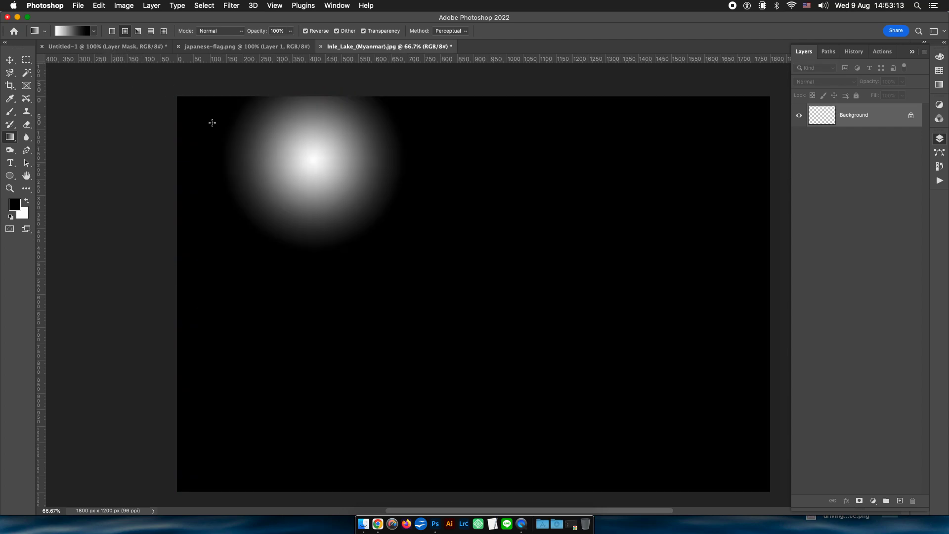
{"action": "key", "text": "super+z"}
{"action": "key", "text": "v"}
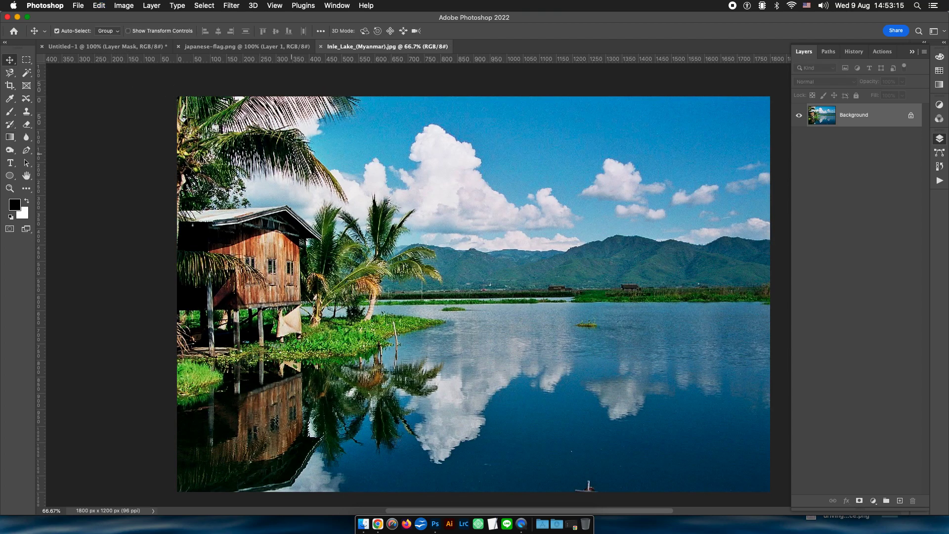
{"action": "scroll", "coordinate": [129, 69], "scroll_direction": "up", "scroll_amount": 1}
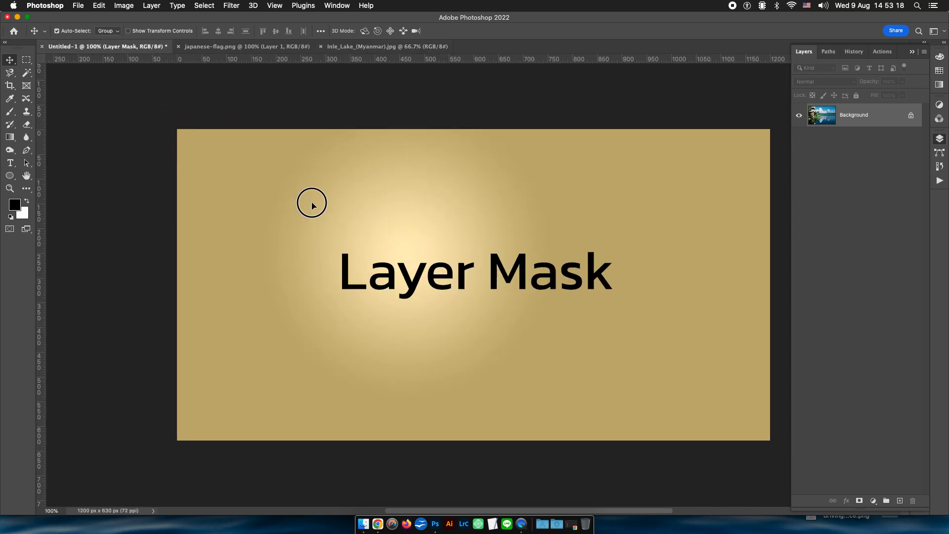
{"action": "left_click_drag", "start_coordinate": [110, 48], "coordinate": [302, 224]}
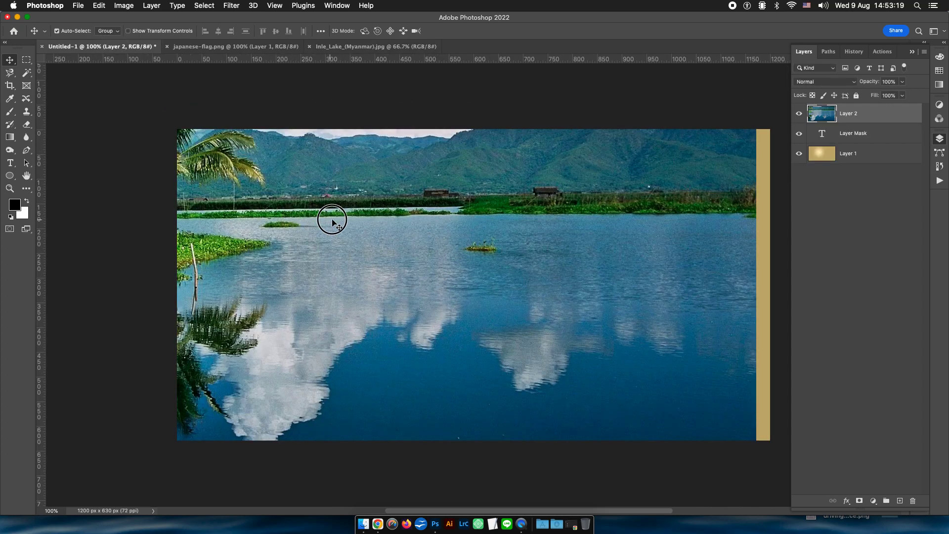
Scale the placed lake photo to about 71% and move Layer 2 below the title.
{"action": "key", "text": "ctrl+t"}
{"action": "key", "text": "ctrl+minus"}
{"action": "key", "text": "ctrl+minus"}
{"action": "key", "text": "ctrl+minus"}
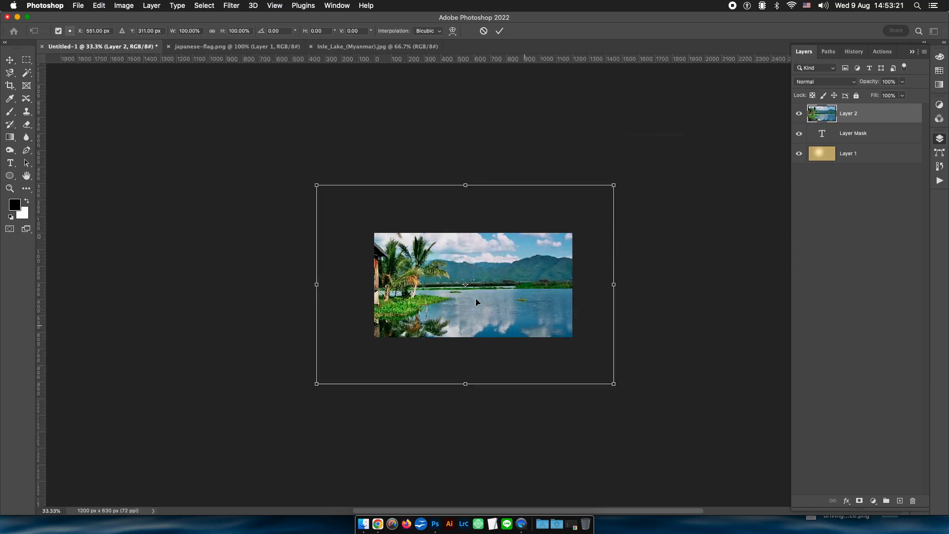
{"action": "left_click_drag", "start_coordinate": [316, 185], "coordinate": [371, 218]}
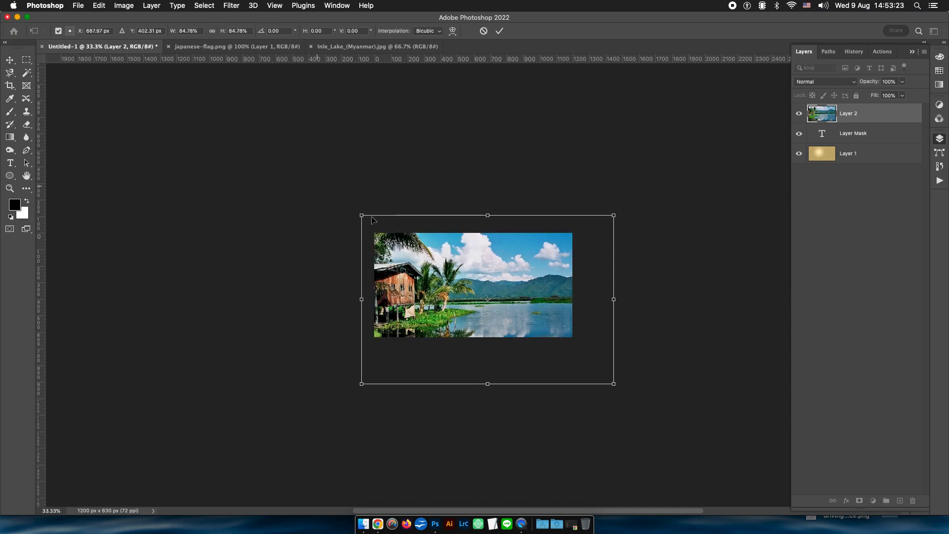
{"action": "left_click_drag", "start_coordinate": [614, 384], "coordinate": [581, 362]}
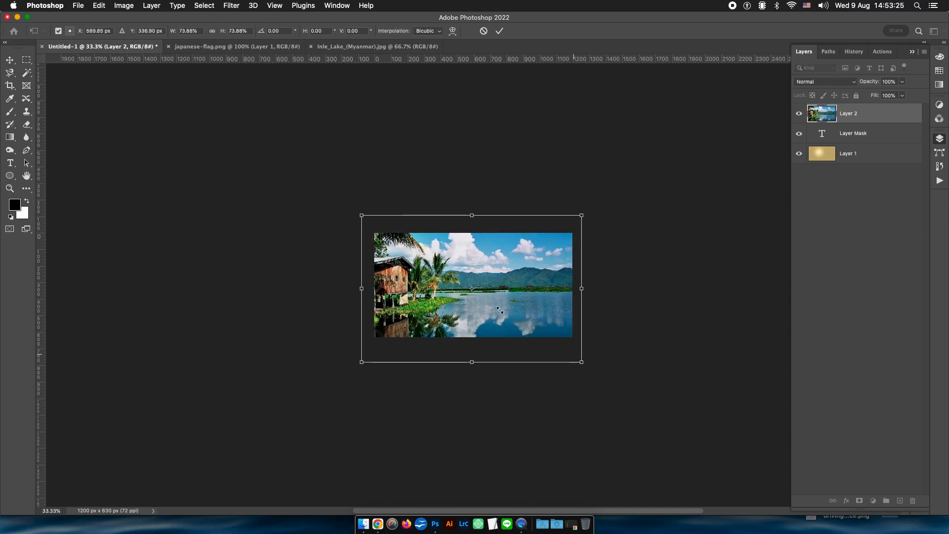
{"action": "left_click_drag", "start_coordinate": [360, 362], "coordinate": [371, 356]}
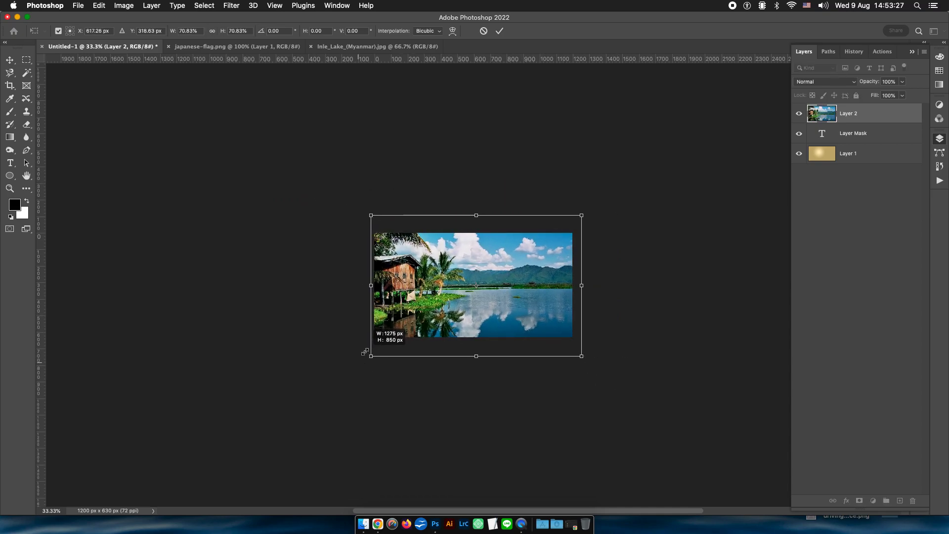
{"action": "double_click", "coordinate": [476, 283]}
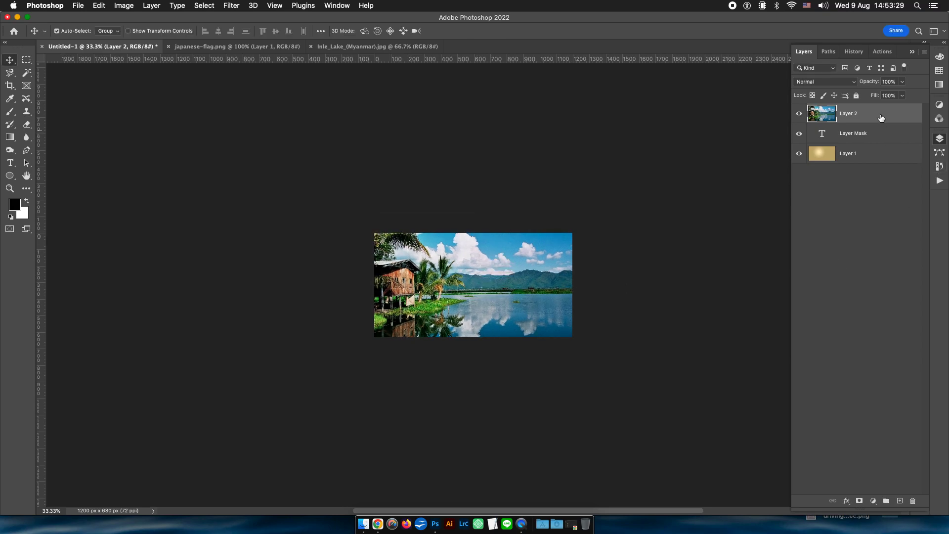
{"action": "left_click_drag", "start_coordinate": [881, 117], "coordinate": [878, 143]}
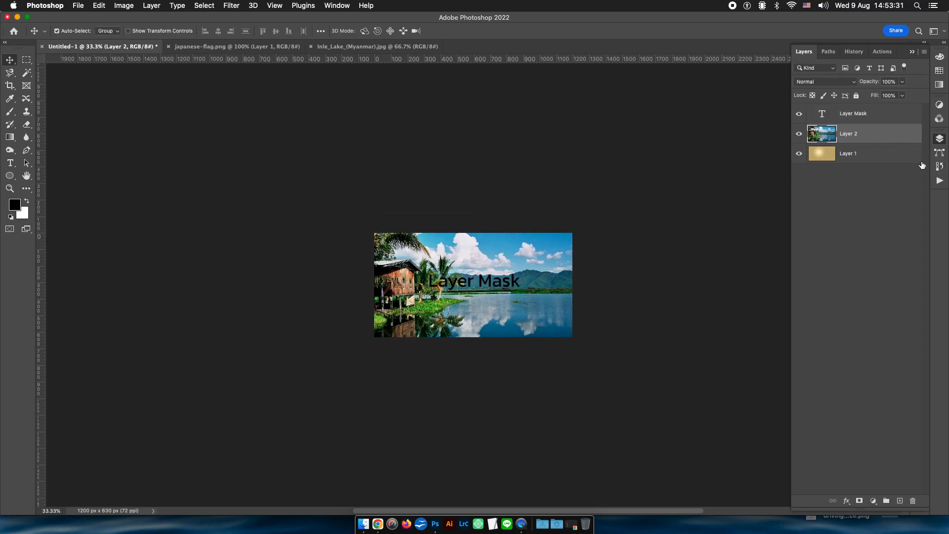
{"action": "key", "text": "super+equal"}
{"action": "key", "text": "super+equal"}
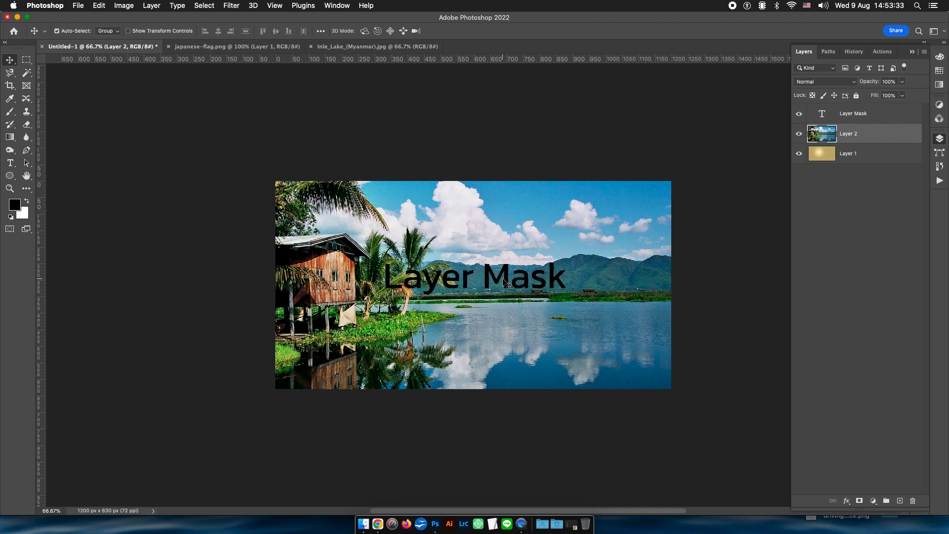
Drag the Layer Mask title up and right into the sky above the mountains, then select Layer 2.
{"action": "mouse_move", "coordinate": [505, 283]}
{"action": "left_mouse_down"}
{"action": "mouse_move", "coordinate": [511, 300]}
{"action": "mouse_move", "coordinate": [536, 282]}
{"action": "left_mouse_up"}
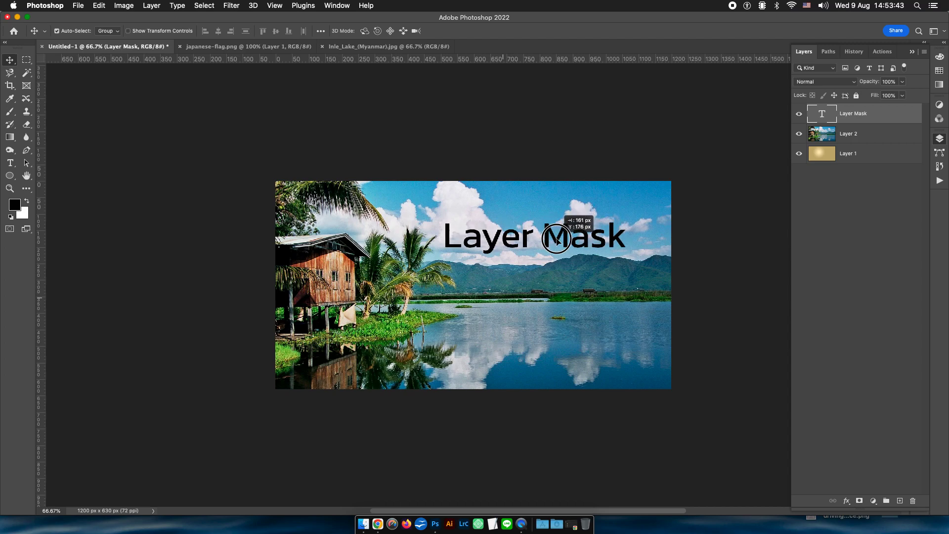
{"action": "left_click_drag", "start_coordinate": [536, 282], "coordinate": [555, 236]}
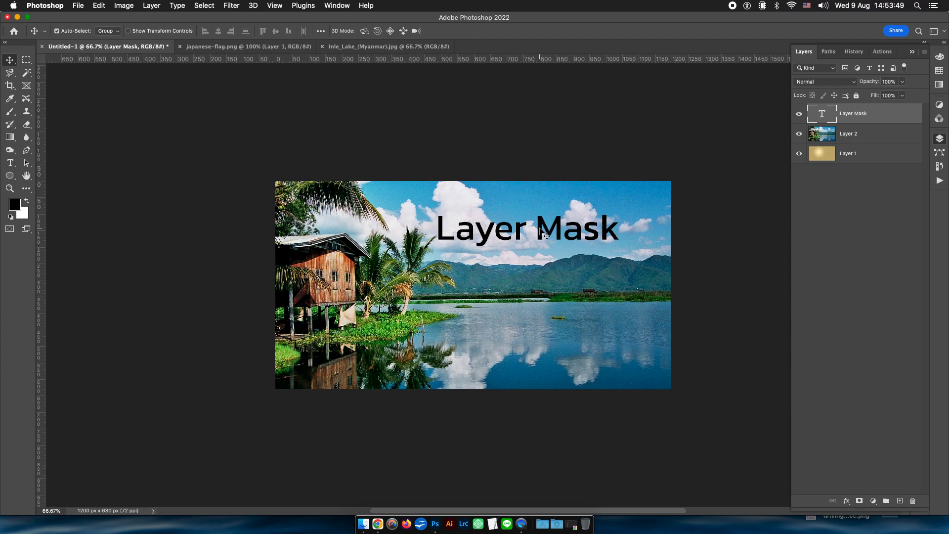
{"action": "left_click", "coordinate": [498, 292]}
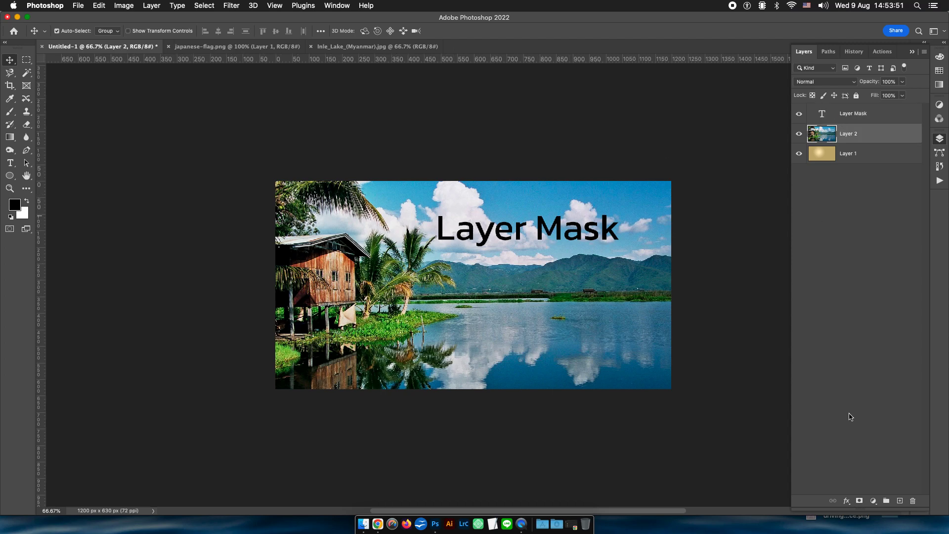
Mask Layer 2 with a gradient so the lake's lower water fades out, then hide gold Layer 1.
{"action": "left_click", "coordinate": [859, 501]}
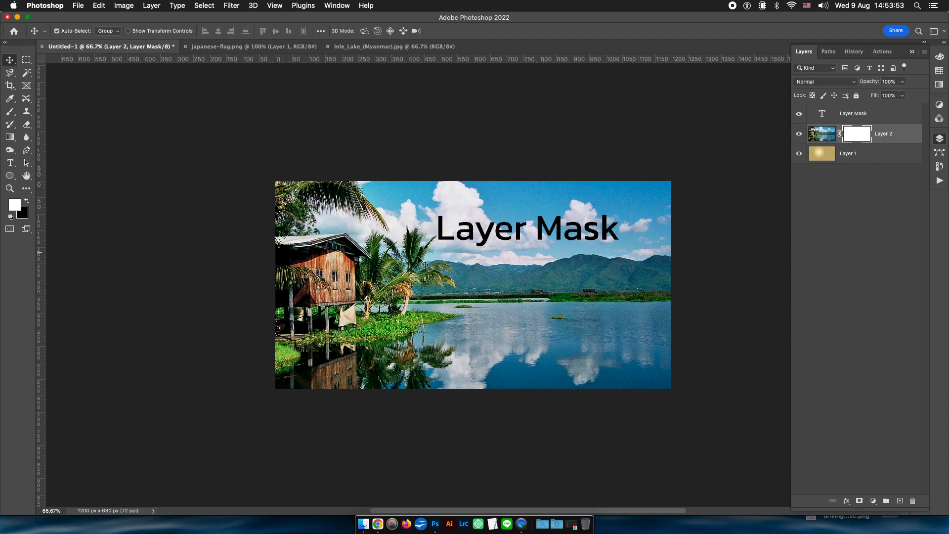
{"action": "left_click", "coordinate": [11, 139]}
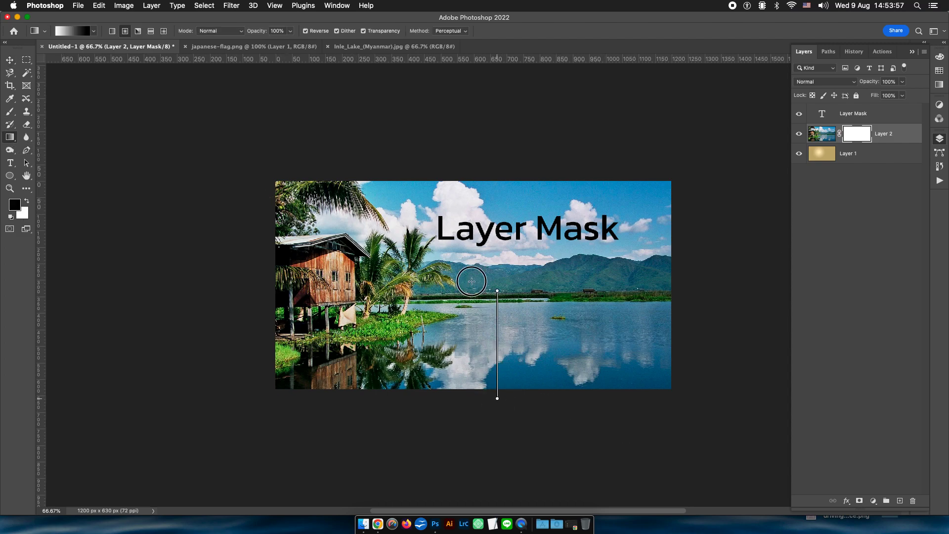
{"action": "left_click_drag", "start_coordinate": [498, 399], "coordinate": [497, 217]}
{"action": "key", "text": "cmd+z"}
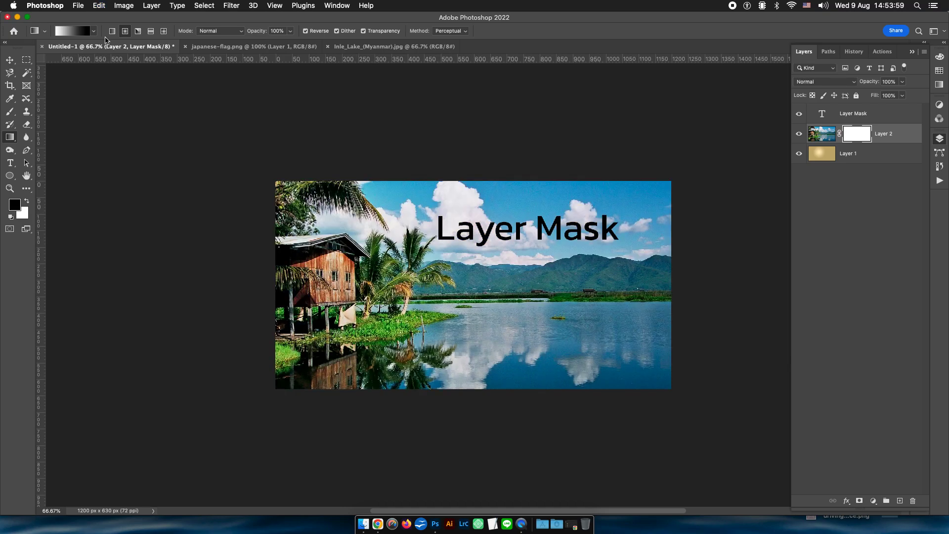
{"action": "mouse_move", "coordinate": [488, 377]}
{"action": "left_mouse_down"}
{"action": "mouse_move", "coordinate": [477, 258]}
{"action": "mouse_move", "coordinate": [498, 427]}
{"action": "left_mouse_up"}
{"action": "key", "text": "cmd+z"}
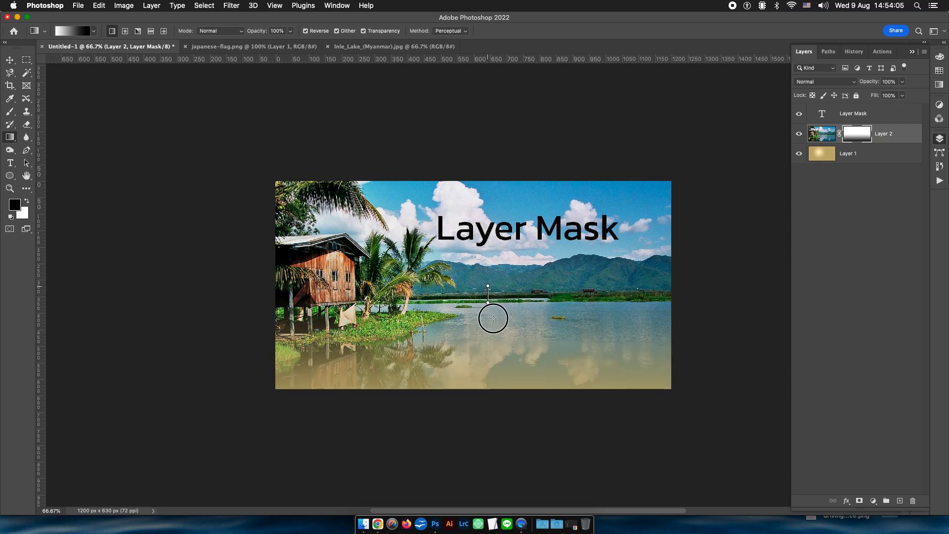
{"action": "left_click_drag", "start_coordinate": [492, 318], "coordinate": [497, 406]}
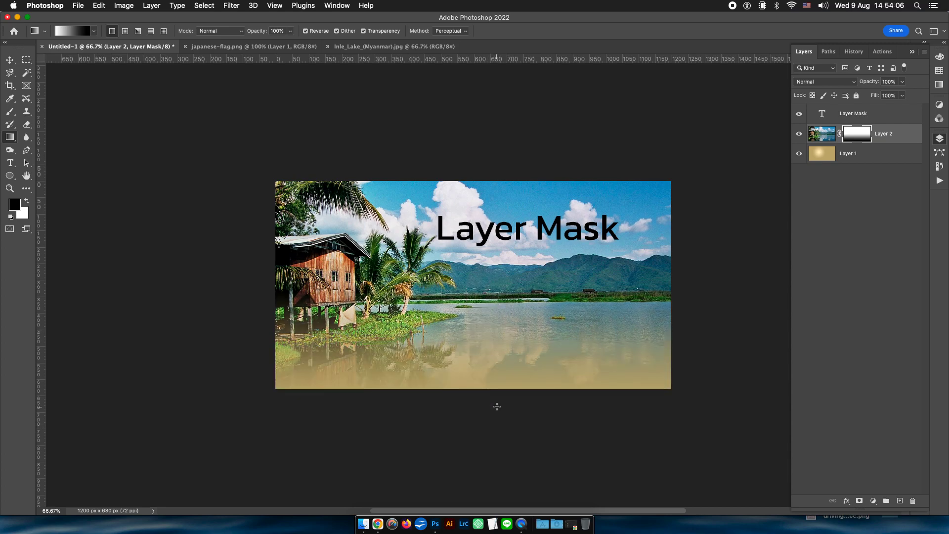
{"action": "left_click", "coordinate": [796, 154]}
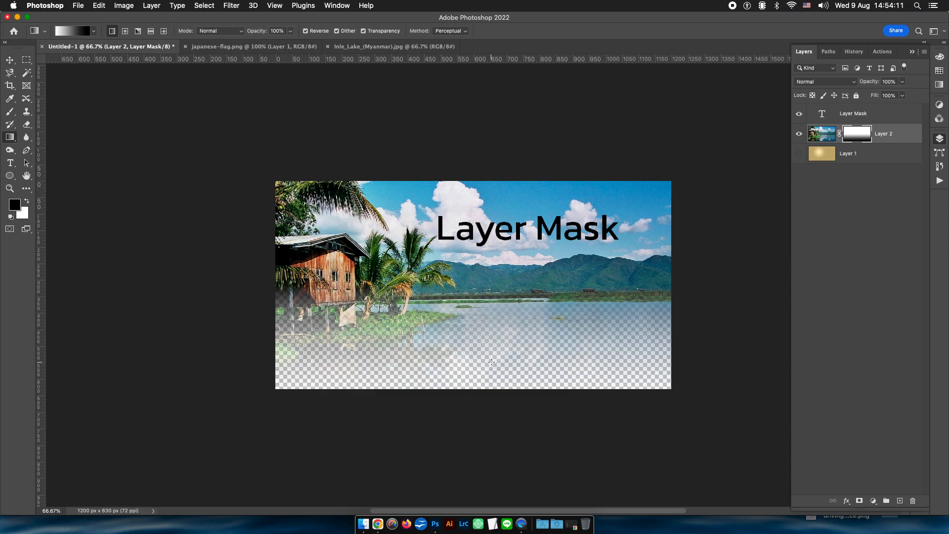
Brush Layer 2's mask around the stilt house and reveal the lower lake at 49% opacity.
{"action": "key", "text": "b"}
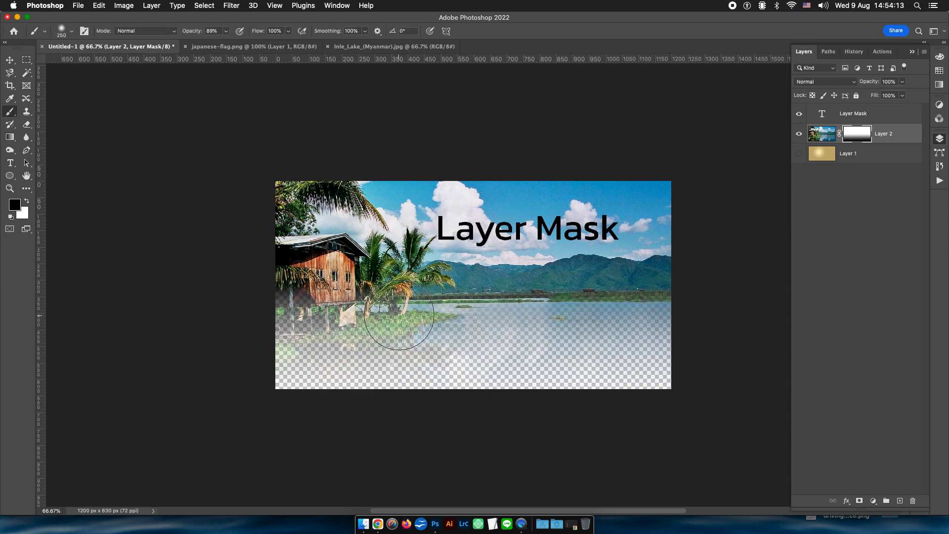
{"action": "key", "text": "bracketright"}
{"action": "key", "text": "bracketright"}
{"action": "mouse_move", "coordinate": [317, 275]}
{"action": "left_mouse_down"}
{"action": "mouse_move", "coordinate": [335, 275]}
{"action": "mouse_move", "coordinate": [317, 277]}
{"action": "left_mouse_up"}
{"action": "key", "text": "x"}
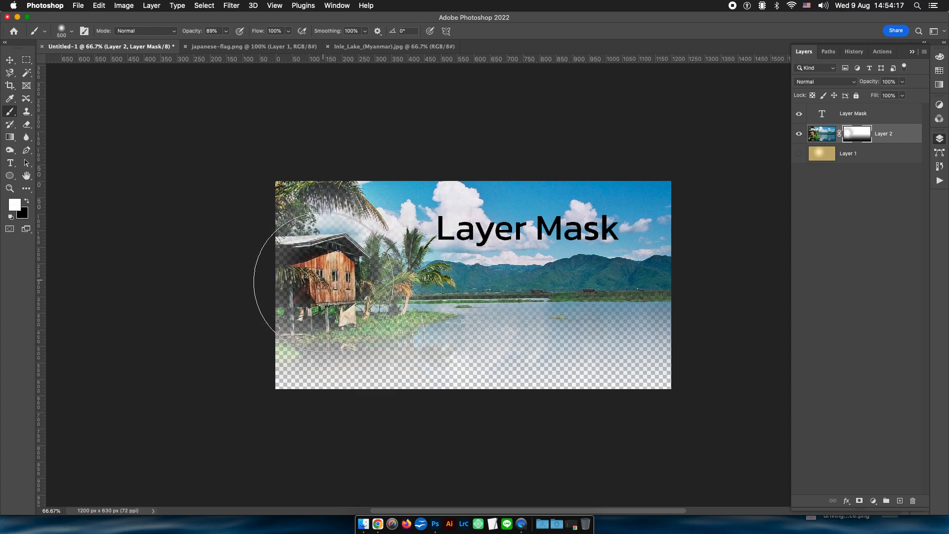
{"action": "left_click", "coordinate": [226, 31]}
{"action": "left_click_drag", "start_coordinate": [229, 43], "coordinate": [207, 43]}
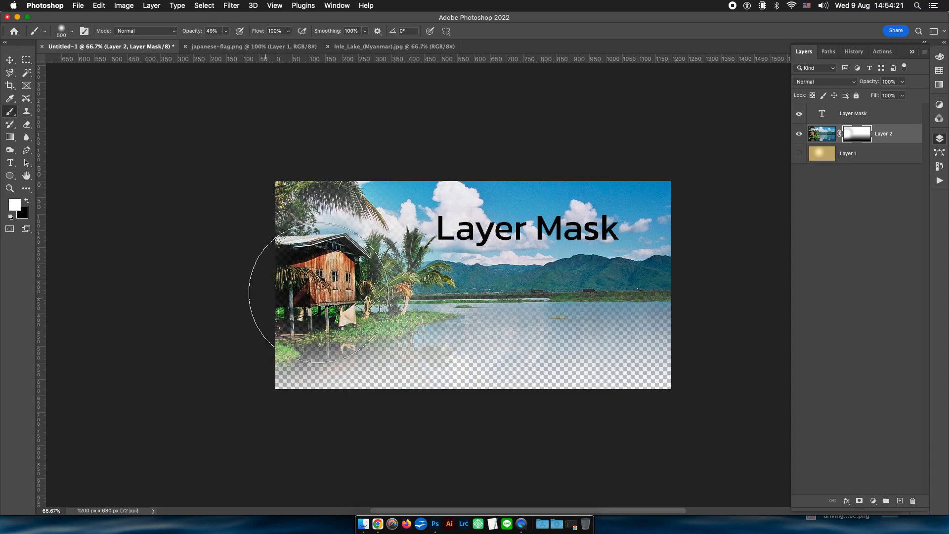
{"action": "left_click_drag", "start_coordinate": [318, 297], "coordinate": [642, 294]}
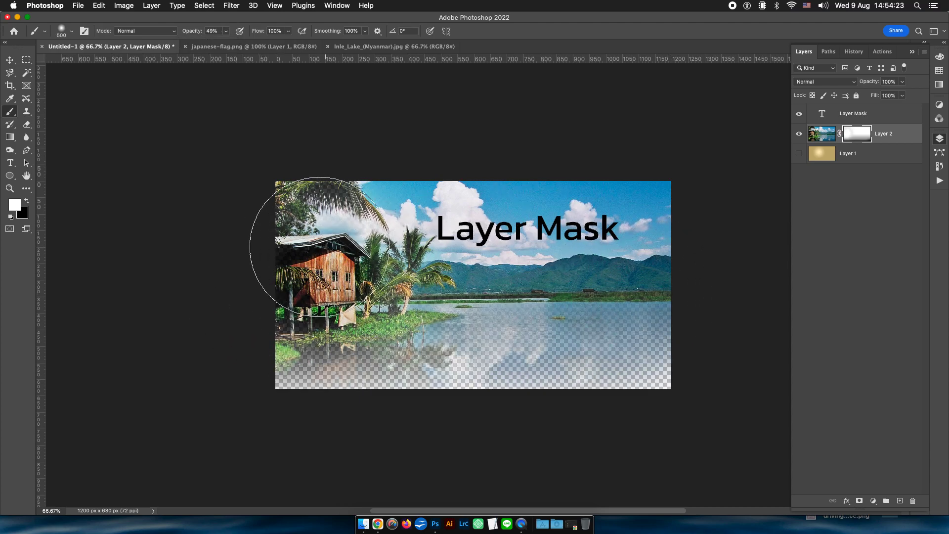
Paint black on the mask to fade the lower-left lake, using a 1300 px brush at 25% zoom.
{"action": "key", "text": "x"}
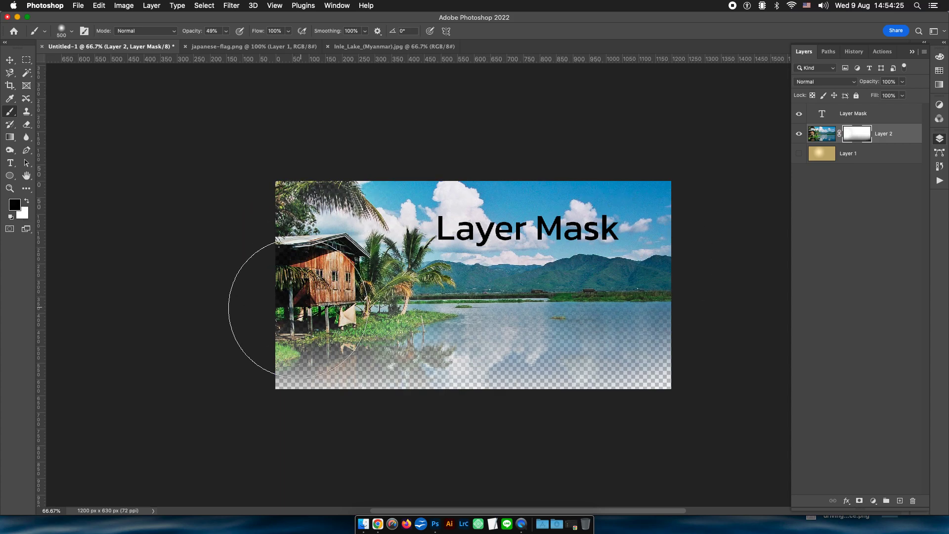
{"action": "left_click_drag", "start_coordinate": [275, 307], "coordinate": [296, 305]}
{"action": "key", "text": "ctrl+z"}
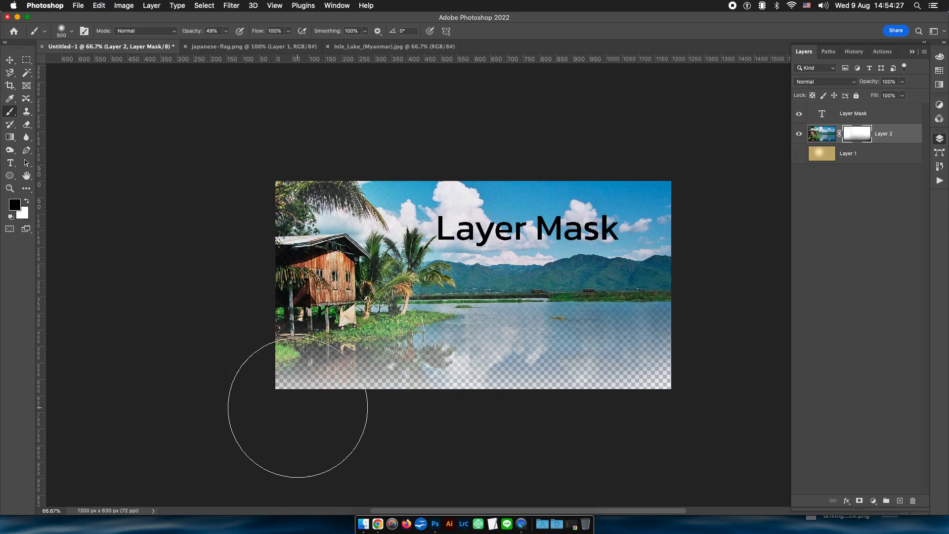
{"action": "mouse_move", "coordinate": [318, 413]}
{"action": "left_mouse_down"}
{"action": "mouse_move", "coordinate": [635, 417]}
{"action": "mouse_move", "coordinate": [476, 434]}
{"action": "left_mouse_up"}
{"action": "key", "text": "bracketright"}
{"action": "key", "text": "bracketright"}
{"action": "key", "text": "ctrl+minus"}
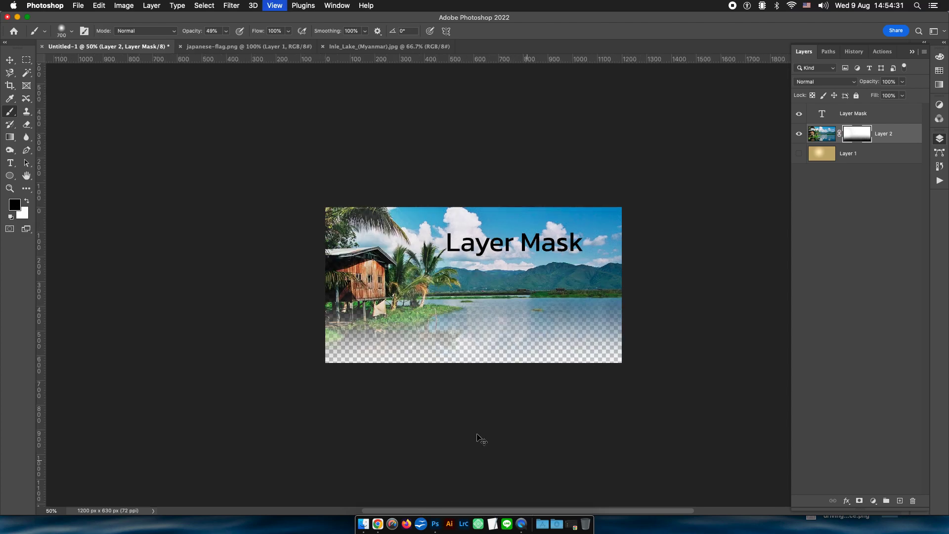
{"action": "key", "text": "ctrl+minus"}
{"action": "key", "text": "ctrl+minus"}
{"action": "key", "text": "bracketright"}
{"action": "key", "text": "bracketright"}
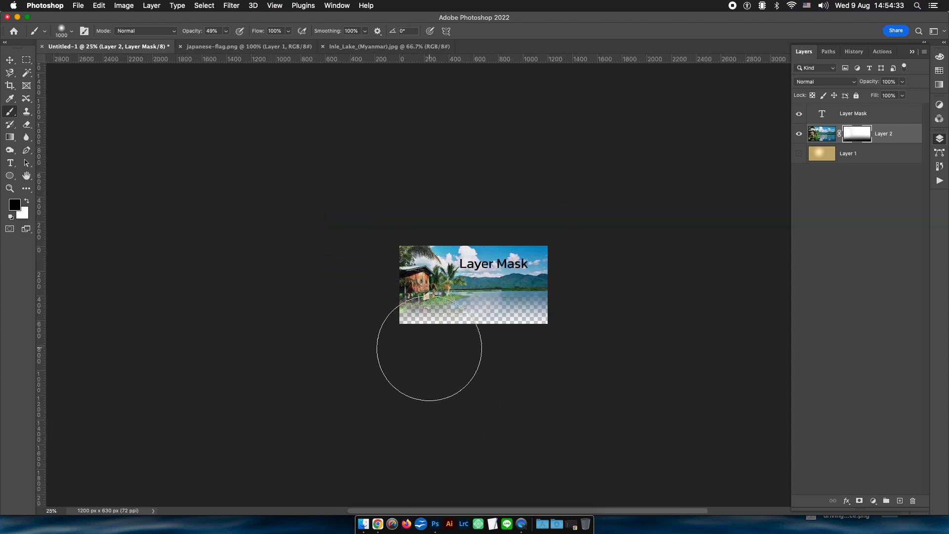
{"action": "key", "text": "bracketright"}
{"action": "key", "text": "bracketright"}
{"action": "key", "text": "bracketright"}
{"action": "mouse_move", "coordinate": [419, 364]}
{"action": "left_mouse_down"}
{"action": "mouse_move", "coordinate": [476, 384]}
{"action": "mouse_move", "coordinate": [527, 371]}
{"action": "mouse_move", "coordinate": [409, 370]}
{"action": "mouse_move", "coordinate": [476, 329]}
{"action": "left_mouse_up"}
Bring the japanese-flag.png image into Untitled-1 as Layer 3, placed below the lake photo's Layer 2.
{"action": "left_click", "coordinate": [351, 48]}
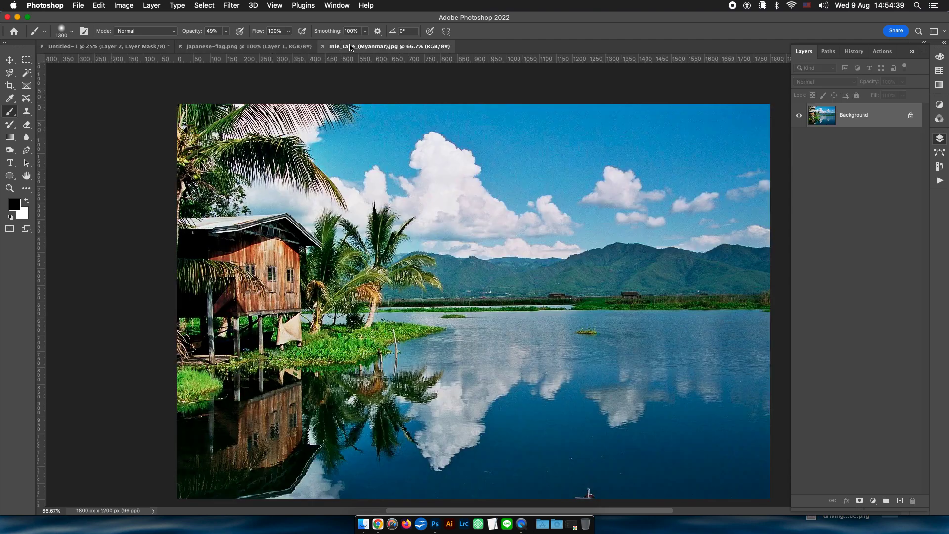
{"action": "left_click", "coordinate": [270, 48]}
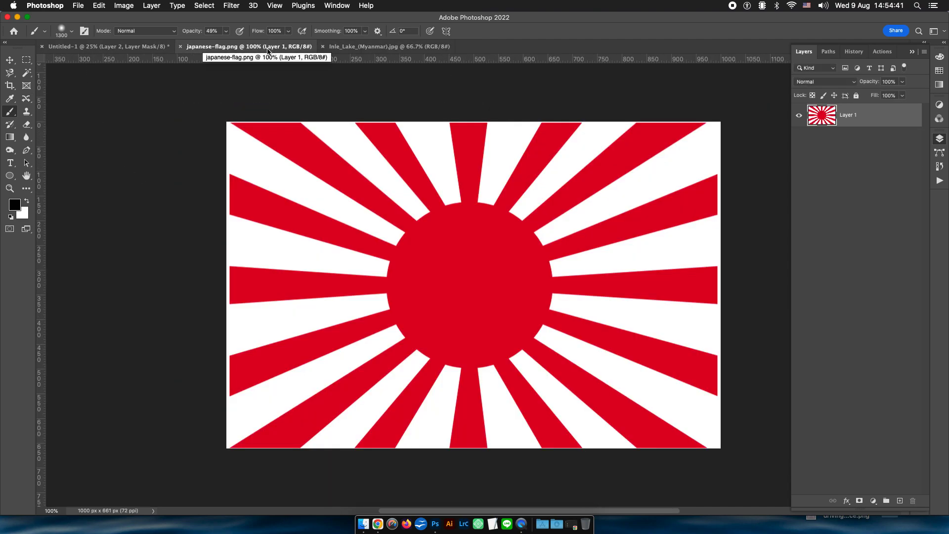
{"action": "key", "text": "v"}
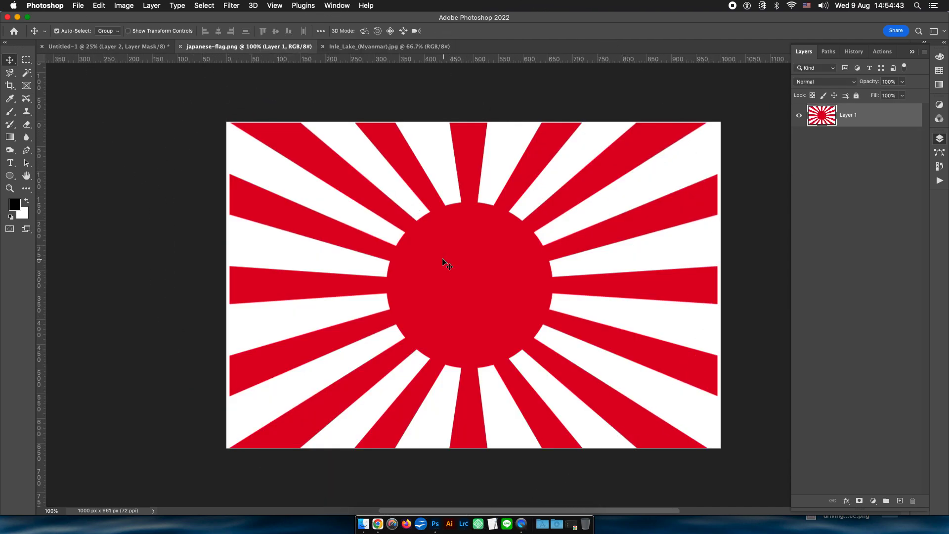
{"action": "mouse_move", "coordinate": [431, 257]}
{"action": "left_mouse_down"}
{"action": "mouse_move", "coordinate": [538, 289]}
{"action": "mouse_move", "coordinate": [495, 301]}
{"action": "left_mouse_up"}
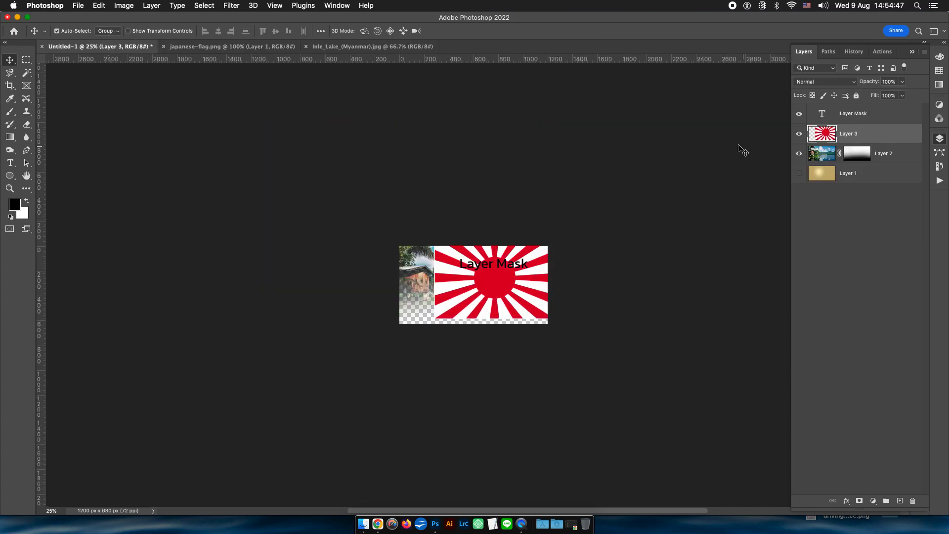
{"action": "left_click_drag", "start_coordinate": [875, 137], "coordinate": [874, 163]}
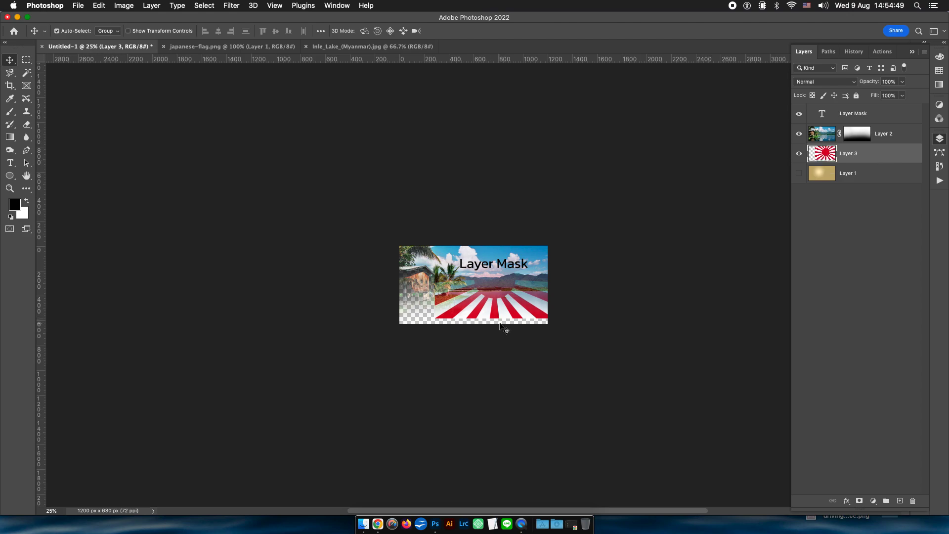
{"action": "key", "text": "super+t"}
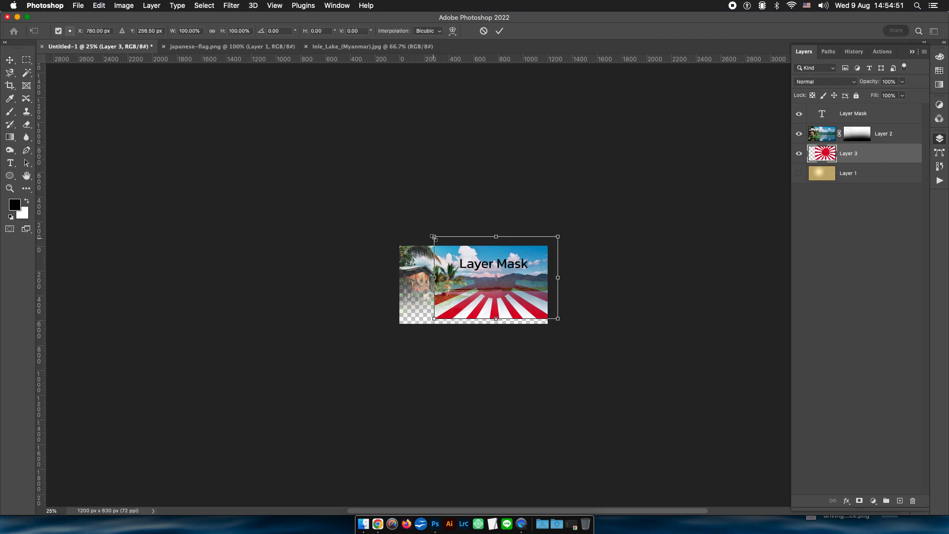
Scale the flag layer up to about 153% and move it down and right.
{"action": "left_click_drag", "start_coordinate": [433, 236], "coordinate": [368, 193]}
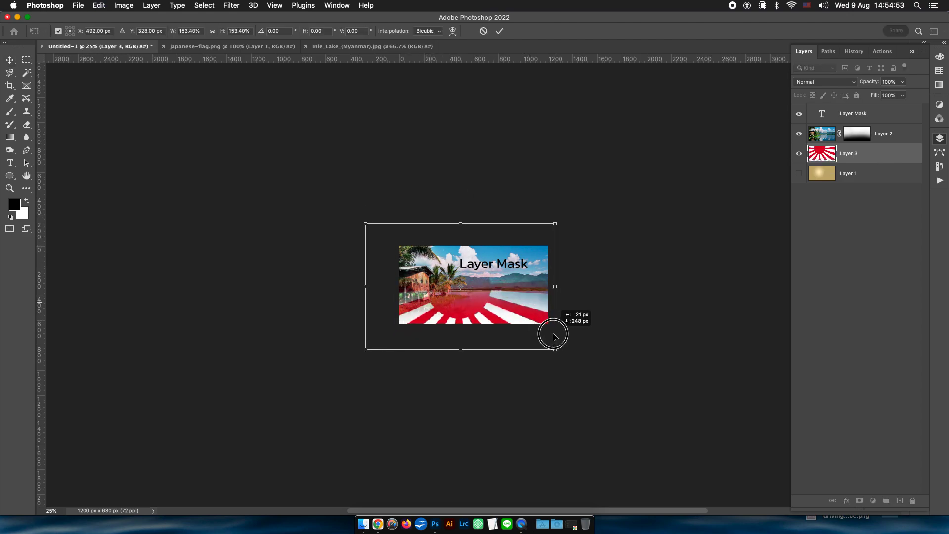
{"action": "left_click_drag", "start_coordinate": [555, 302], "coordinate": [563, 340]}
{"action": "key", "text": "Return"}
Nudge the lake photo slightly, then shift the flag layer further down and right.
{"action": "key", "text": "super+0"}
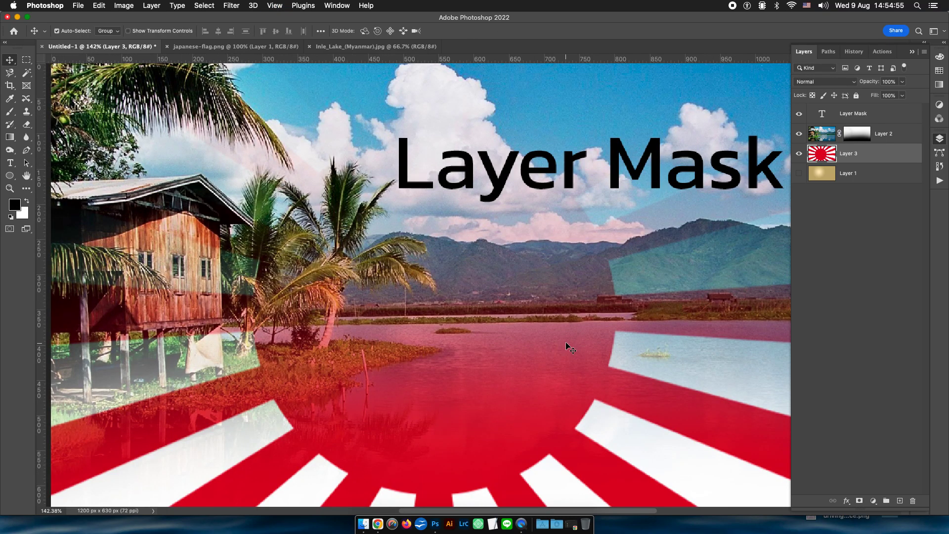
{"action": "left_click_drag", "start_coordinate": [454, 402], "coordinate": [457, 402]}
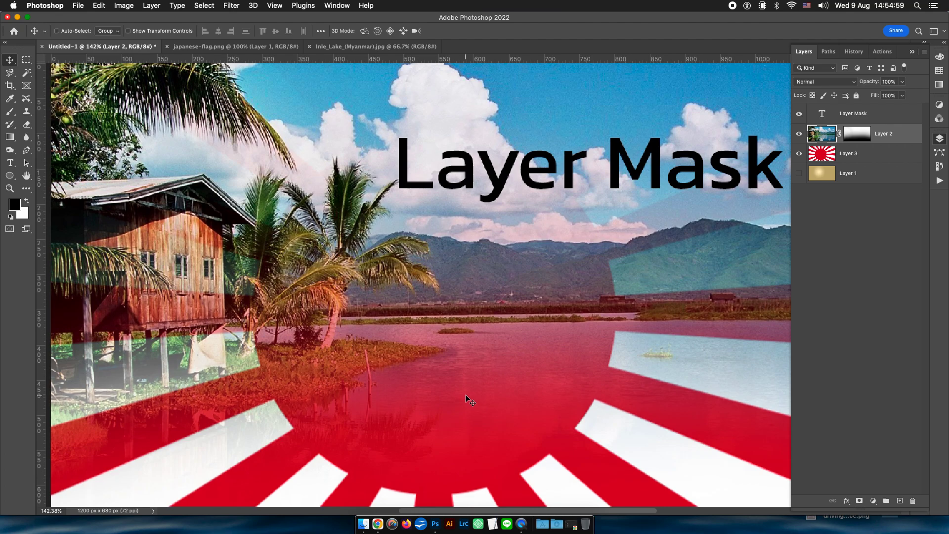
{"action": "key", "text": "super+minus"}
{"action": "key", "text": "super+minus"}
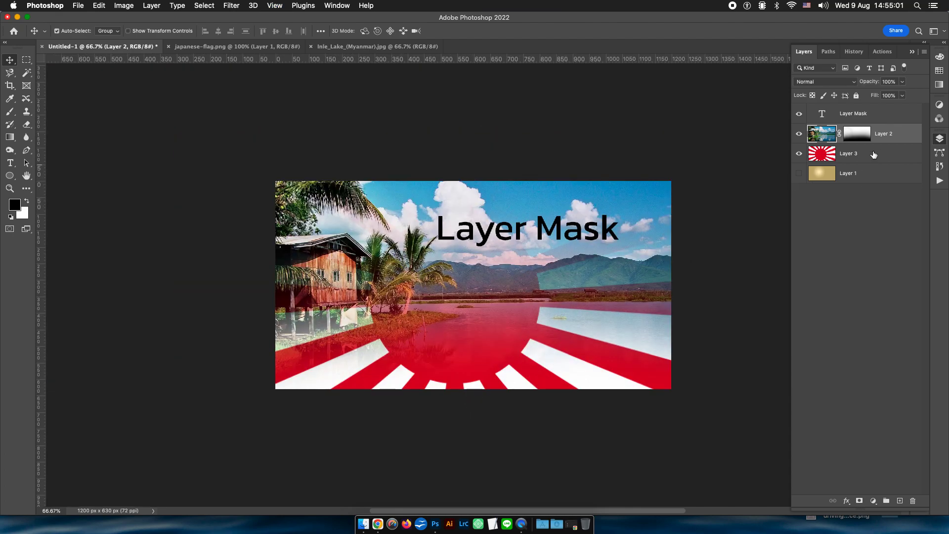
{"action": "left_click", "coordinate": [875, 154]}
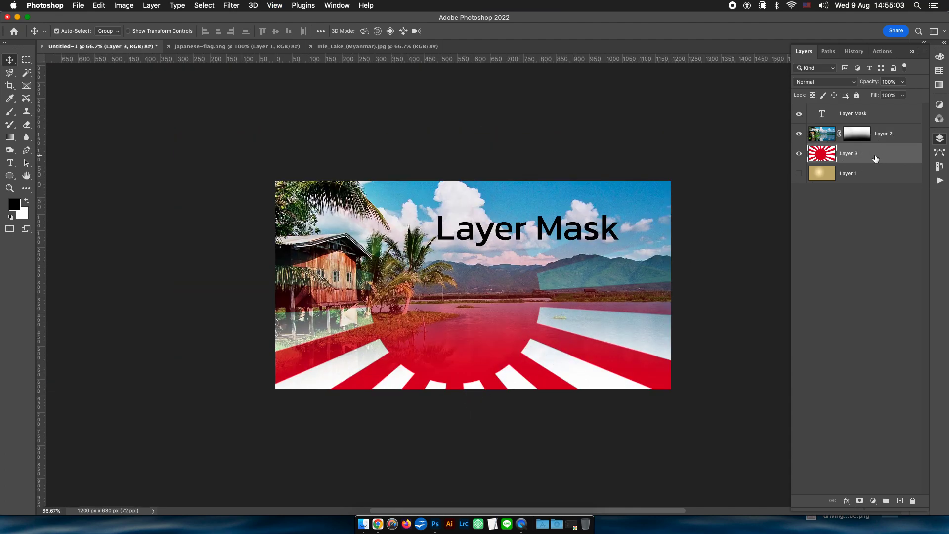
{"action": "key", "text": "super+t"}
{"action": "left_click_drag", "start_coordinate": [515, 322], "coordinate": [538, 357]}
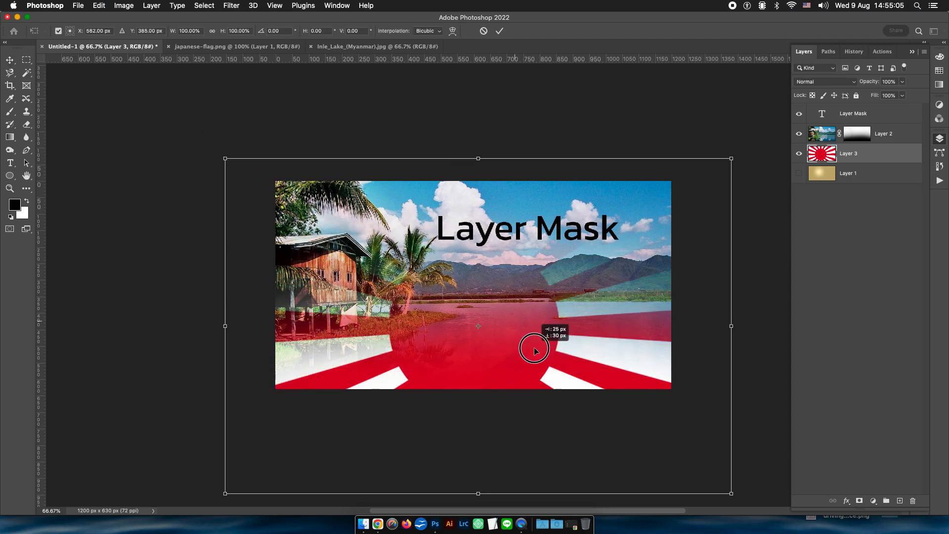
{"action": "key", "text": "Return"}
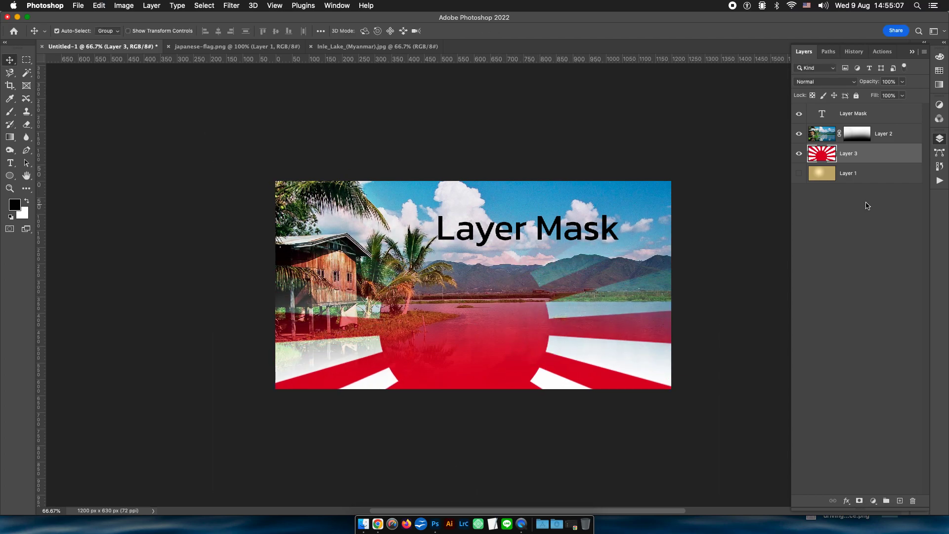
Add a layer mask to the flag's Layer 3 and target that mask.
{"action": "left_click", "coordinate": [858, 501]}
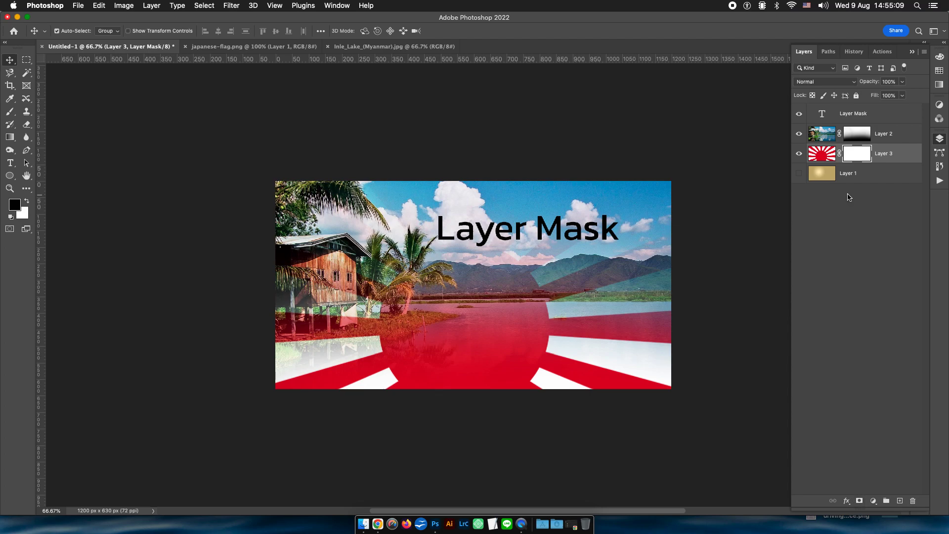
{"action": "key", "text": "b"}
{"action": "key", "text": "v"}
{"action": "left_click", "coordinate": [415, 114]}
{"action": "key", "text": "b"}
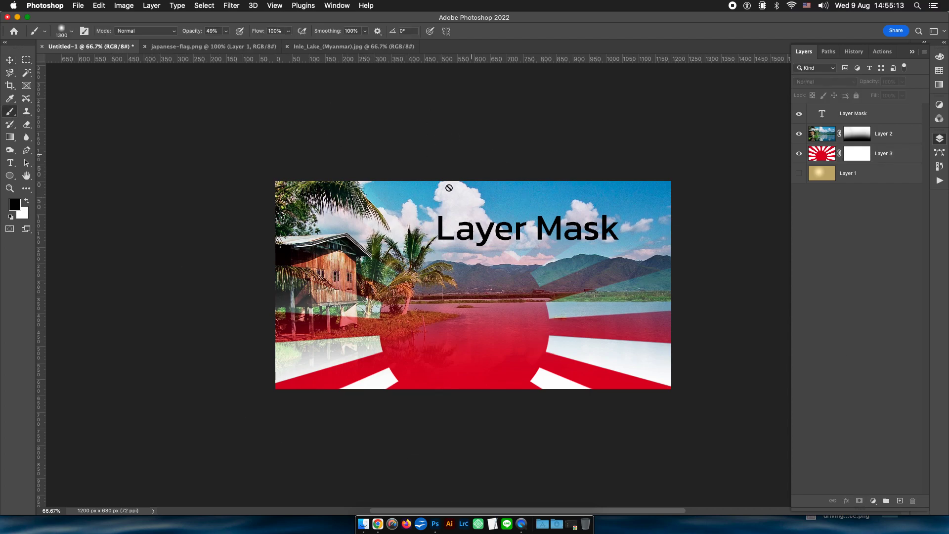
{"action": "left_click", "coordinate": [863, 156]}
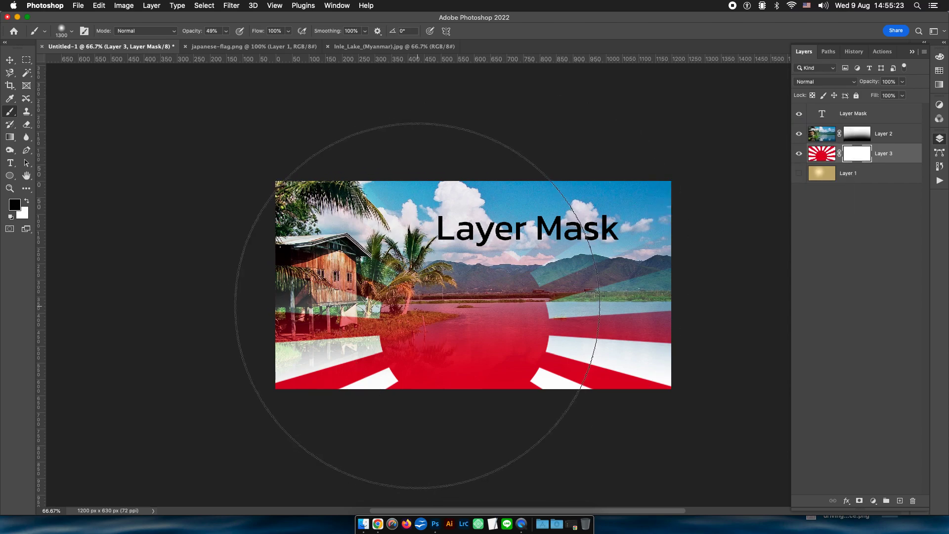
Try gradients on the flag's mask, then undo them to leave it plain white.
{"action": "key", "text": "g"}
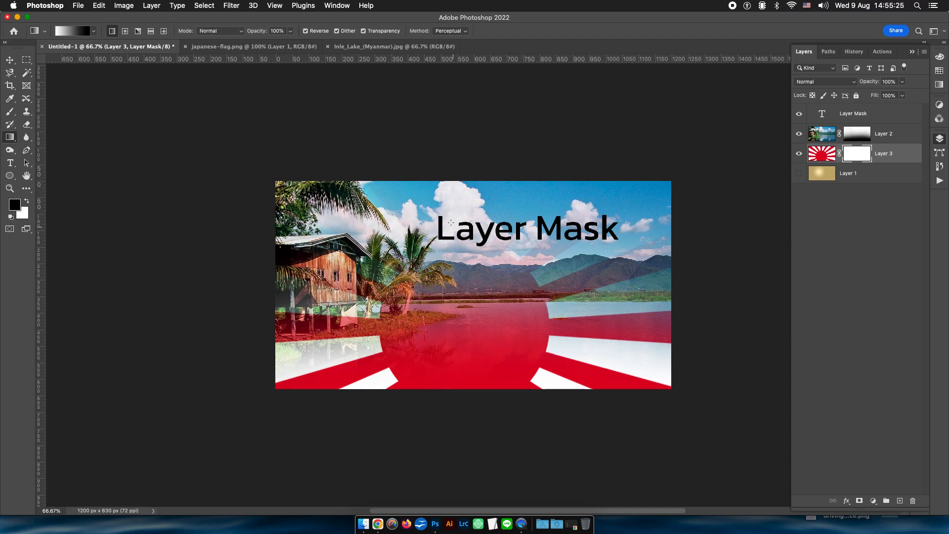
{"action": "left_click_drag", "start_coordinate": [451, 223], "coordinate": [451, 336]}
{"action": "key", "text": "super+z"}
{"action": "mouse_move", "coordinate": [472, 288]}
{"action": "left_mouse_down"}
{"action": "mouse_move", "coordinate": [473, 353]}
{"action": "mouse_move", "coordinate": [462, 271]}
{"action": "left_mouse_up"}
{"action": "key", "text": "super+z"}
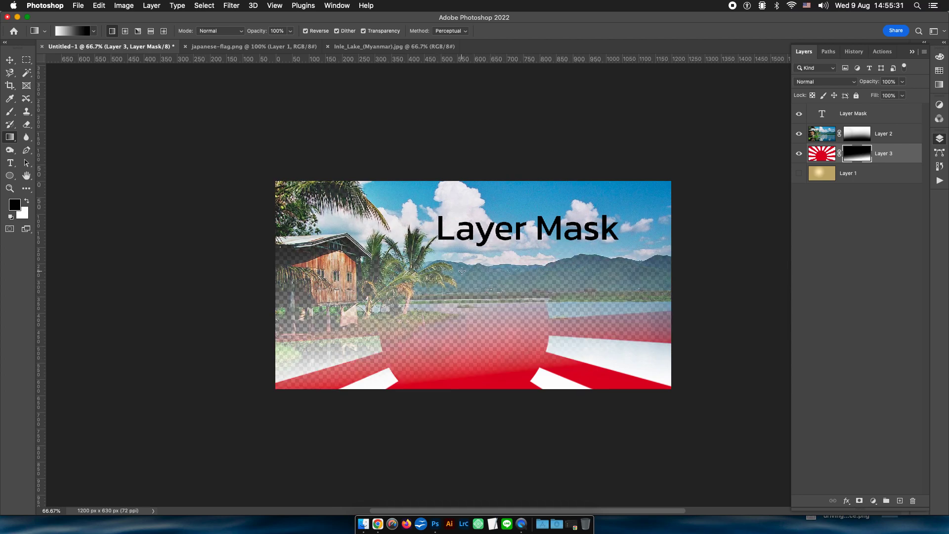
{"action": "key", "text": "super+z"}
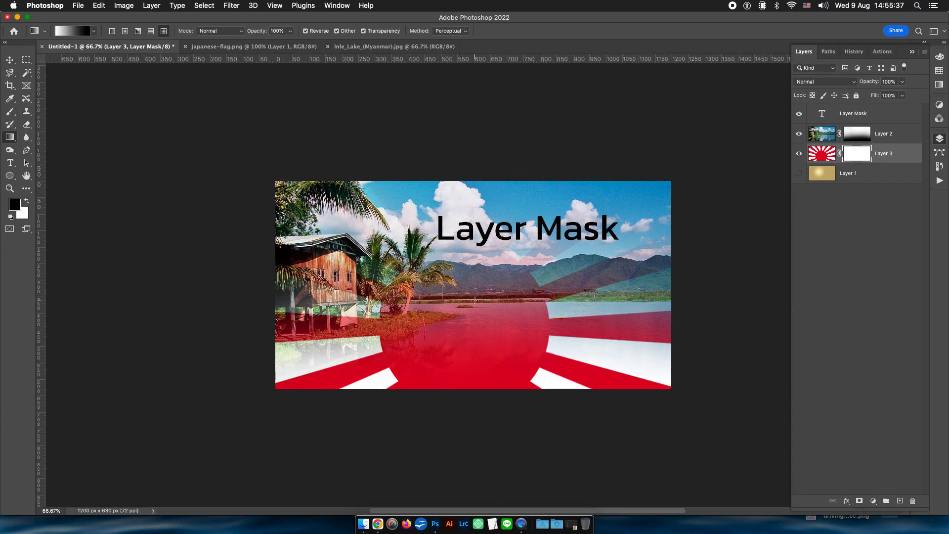
{"action": "key", "text": "b"}
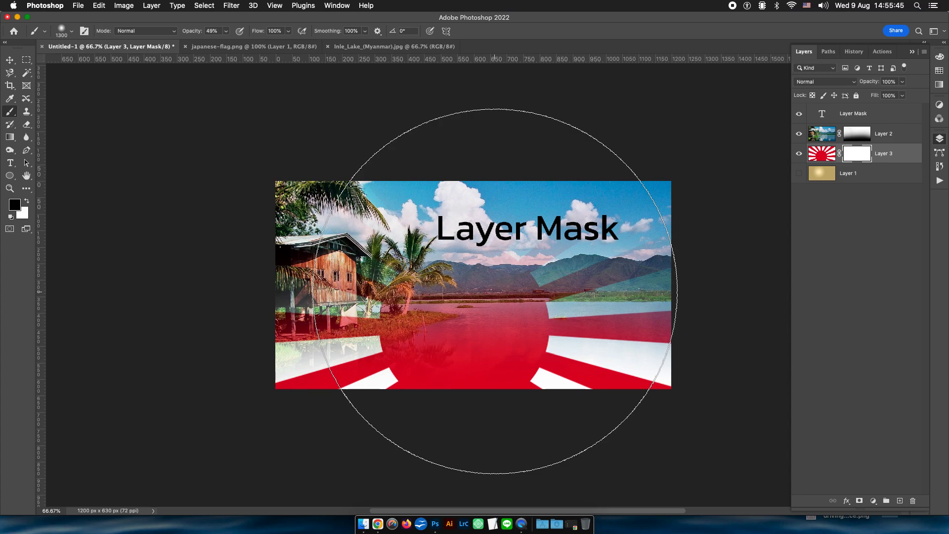
With a 500 px brush, paint out the flag's centre and restore the hut on Layer 2's mask.
{"action": "key", "text": "bracketleft"}
{"action": "key", "text": "bracketleft"}
{"action": "key", "text": "bracketleft"}
{"action": "key", "text": "bracketleft"}
{"action": "key", "text": "bracketleft"}
{"action": "key", "text": "bracketleft"}
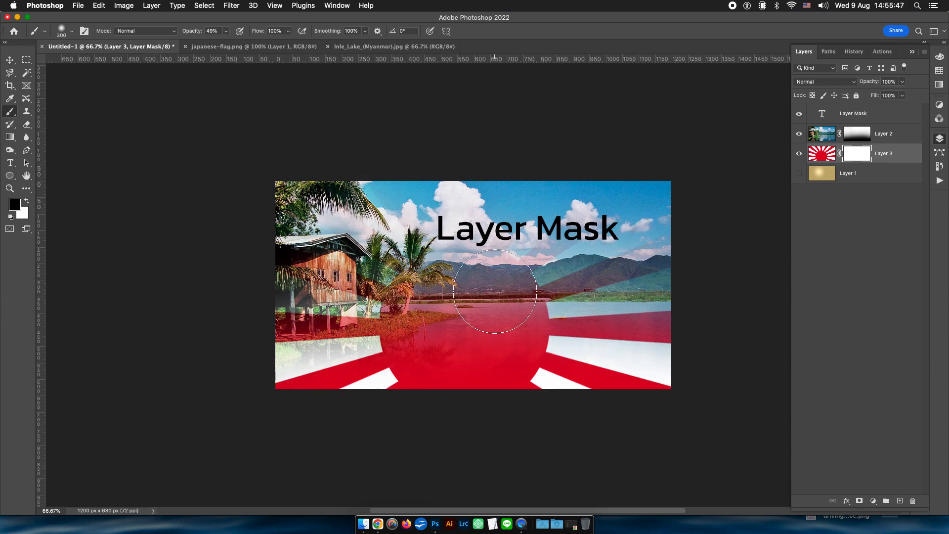
{"action": "key", "text": "bracketright"}
{"action": "key", "text": "bracketright"}
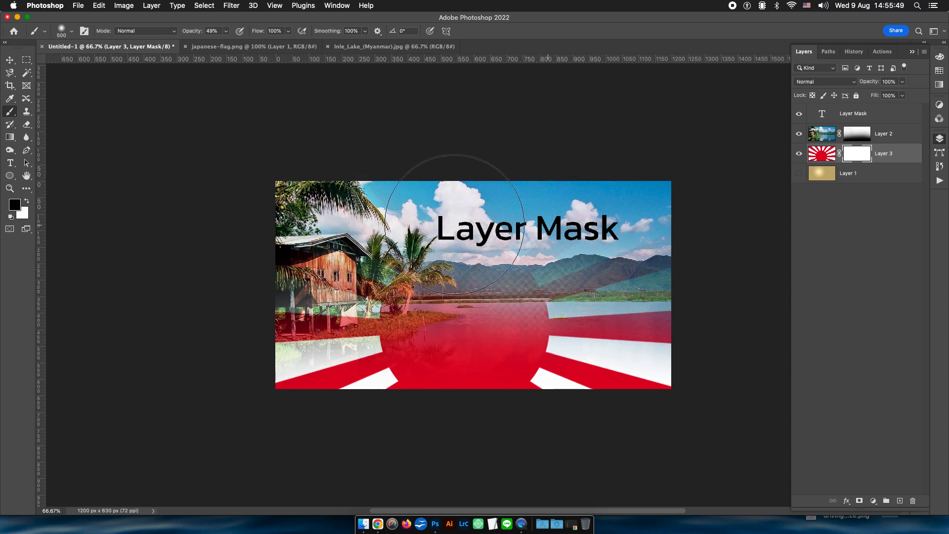
{"action": "mouse_move", "coordinate": [454, 224]}
{"action": "left_mouse_down"}
{"action": "mouse_move", "coordinate": [597, 232]}
{"action": "mouse_move", "coordinate": [597, 248]}
{"action": "left_mouse_up"}
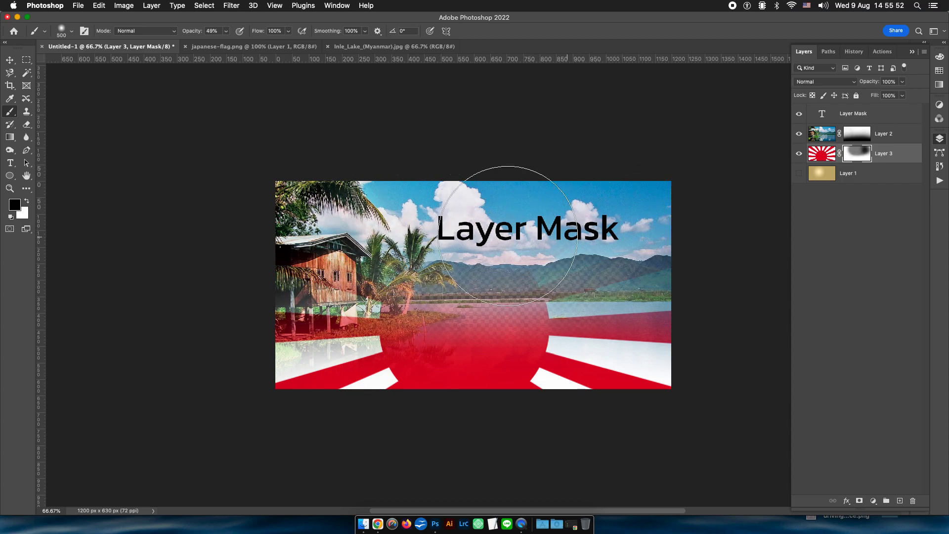
{"action": "left_click", "coordinate": [864, 133]}
{"action": "key", "text": "x"}
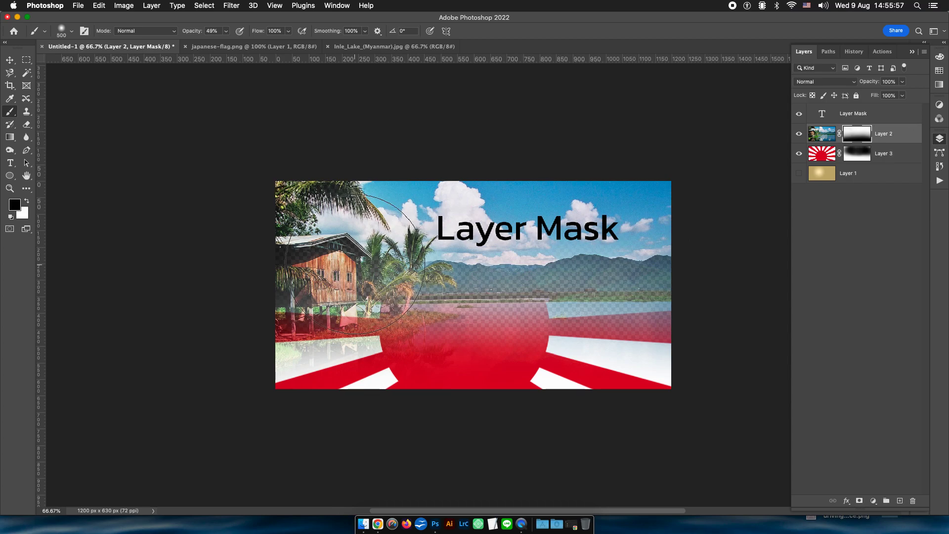
{"action": "mouse_move", "coordinate": [349, 261]}
{"action": "left_mouse_down"}
{"action": "mouse_move", "coordinate": [599, 250]}
{"action": "mouse_move", "coordinate": [329, 261]}
{"action": "left_mouse_up"}
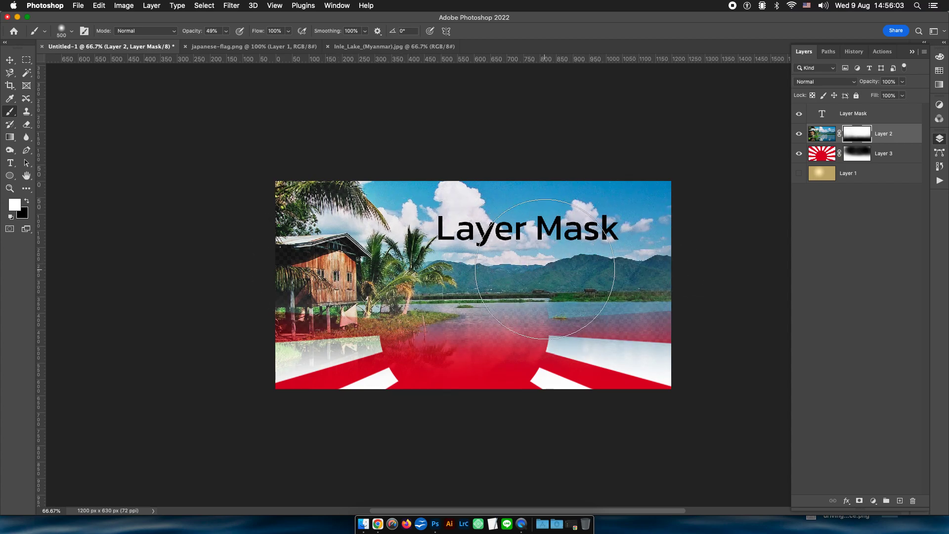
Paint black on Layer 3's mask to hide more of the flag over the lower lake.
{"action": "left_click", "coordinate": [853, 152]}
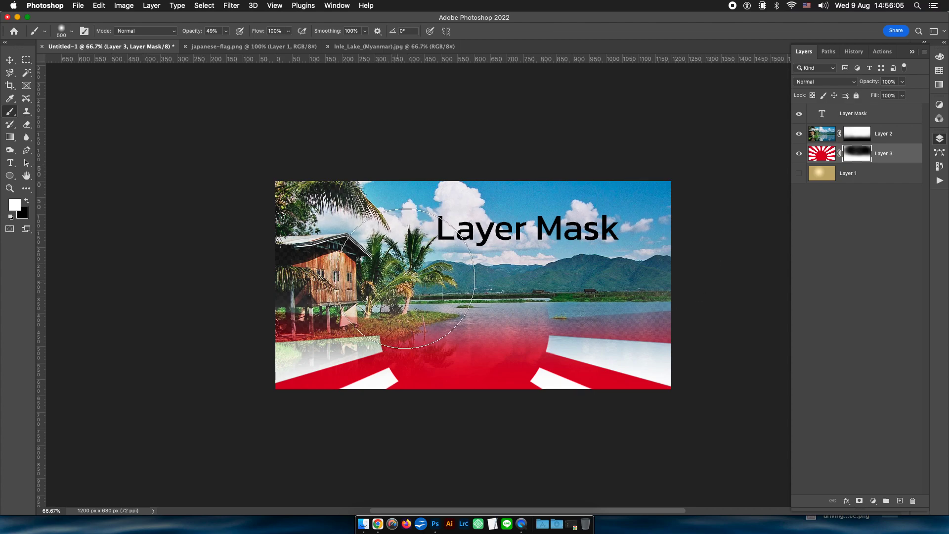
{"action": "key", "text": "x"}
{"action": "mouse_move", "coordinate": [393, 299]}
{"action": "left_mouse_down"}
{"action": "mouse_move", "coordinate": [469, 332]}
{"action": "mouse_move", "coordinate": [634, 334]}
{"action": "left_mouse_up"}
{"action": "key", "text": "x"}
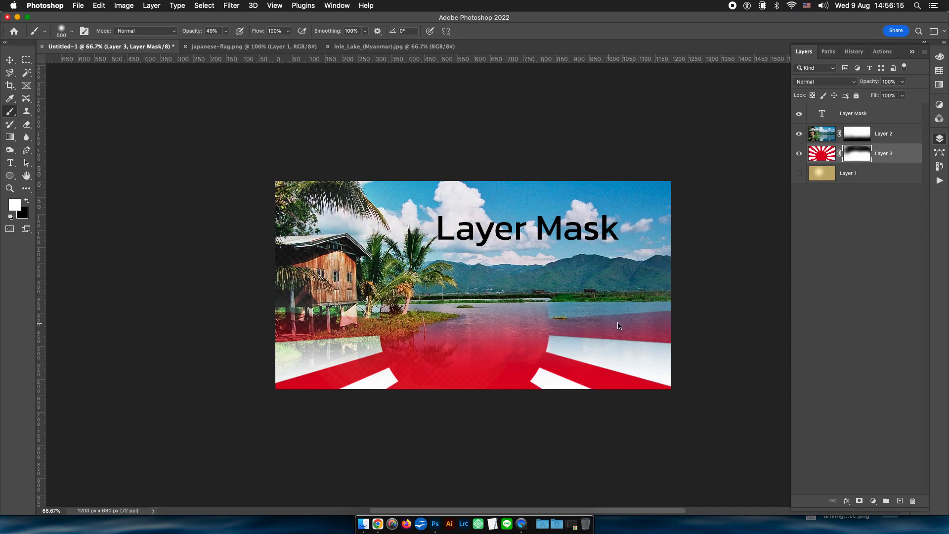
{"action": "left_click", "coordinate": [9, 57]}
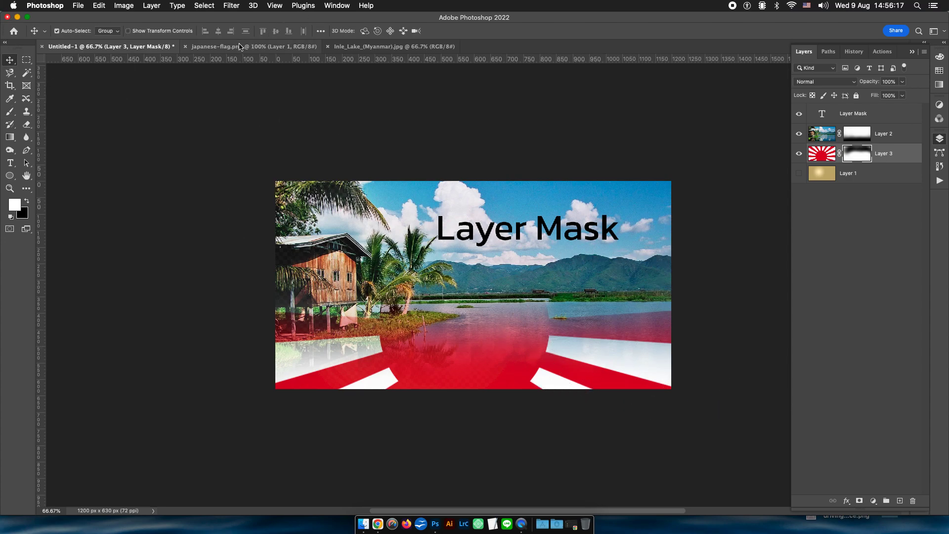
Open baby-784608_1920.jpg without colour management.
{"action": "left_click", "coordinate": [80, 7]}
{"action": "left_click", "coordinate": [429, 204]}
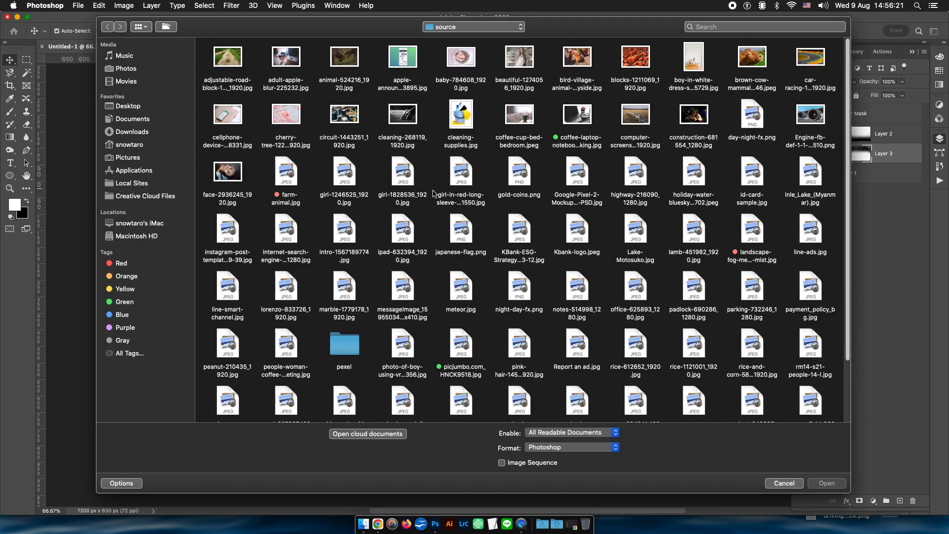
{"action": "left_click", "coordinate": [458, 66]}
{"action": "left_click", "coordinate": [822, 484]}
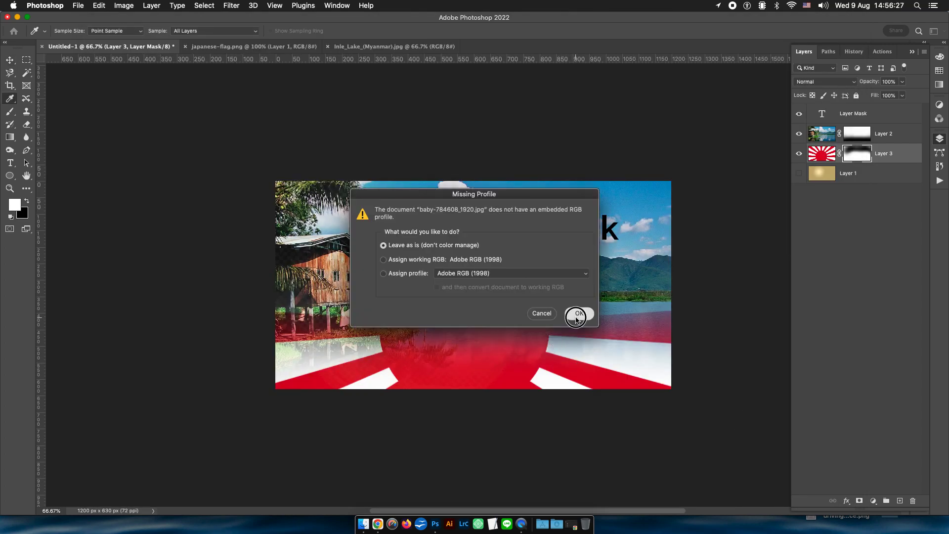
{"action": "left_click", "coordinate": [578, 315]}
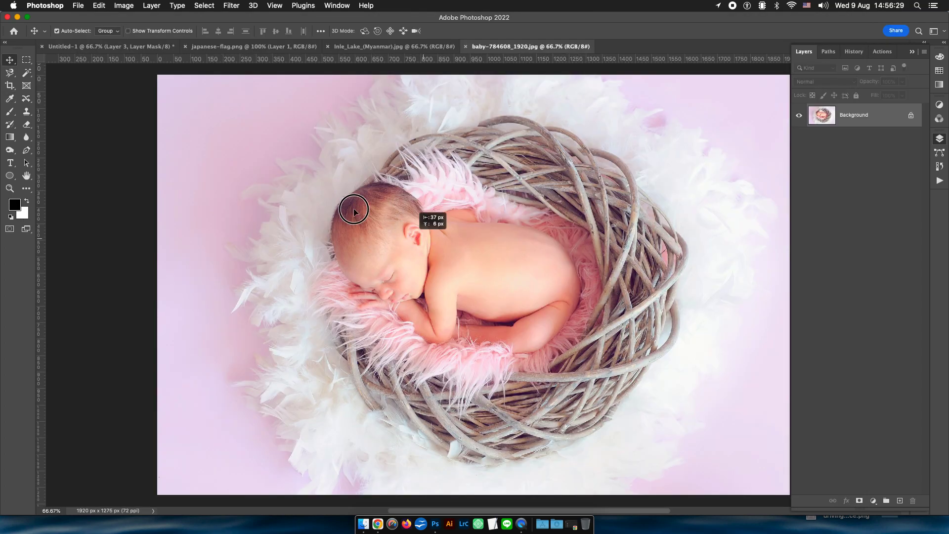
Drag the baby photo into Untitled-1 as Layer 4 and move it to the top of the stack.
{"action": "scroll", "coordinate": [237, 69], "scroll_direction": "up", "scroll_amount": 2}
{"action": "left_click", "coordinate": [115, 46]}
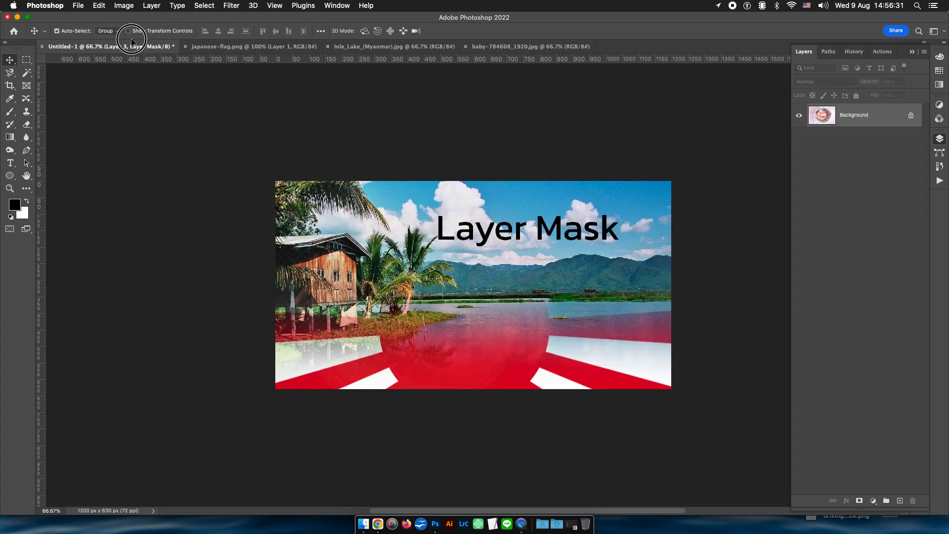
{"action": "left_click_drag", "start_coordinate": [516, 258], "coordinate": [517, 260]}
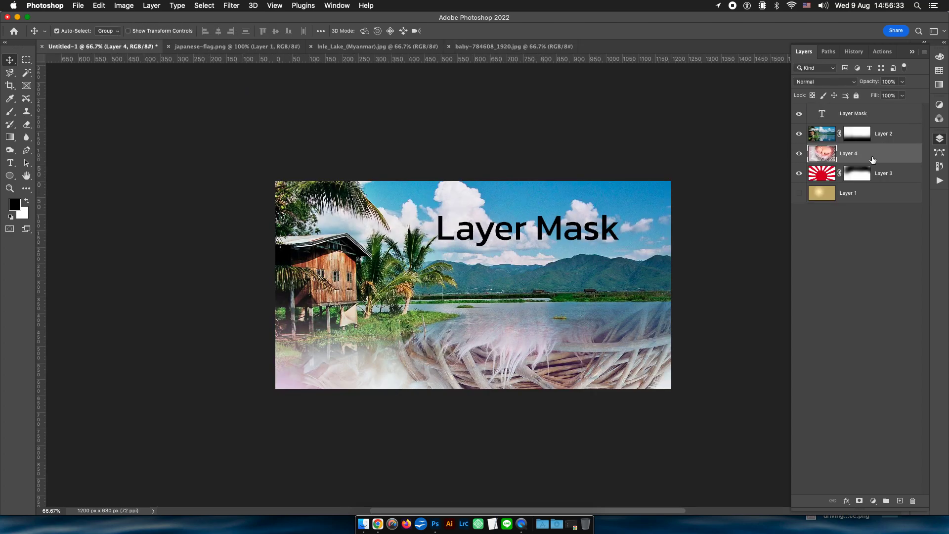
{"action": "left_click_drag", "start_coordinate": [865, 111], "coordinate": [866, 113]}
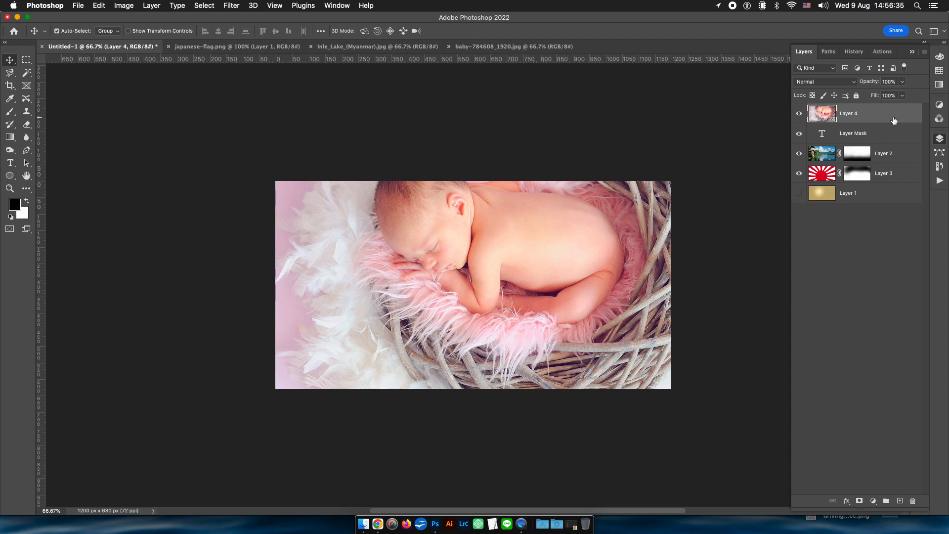
Clip the baby photo layer into the Layer Mask title text.
{"action": "left_click", "coordinate": [863, 121], "text": "alt"}
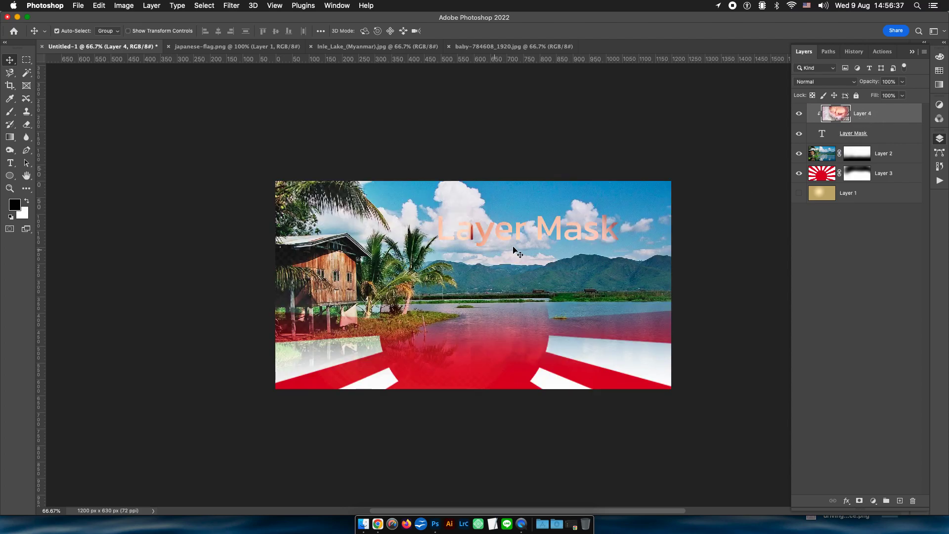
{"action": "key", "text": "super+t"}
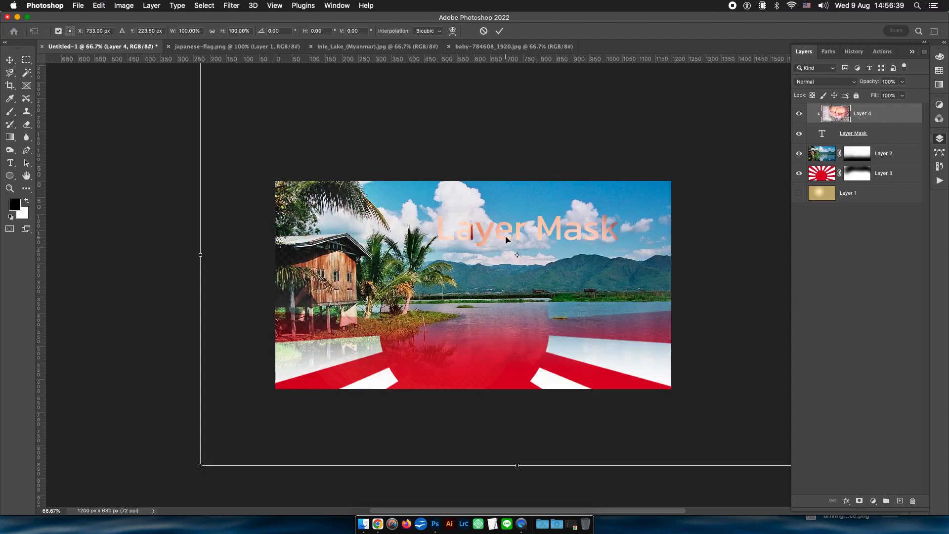
{"action": "key", "text": "Return"}
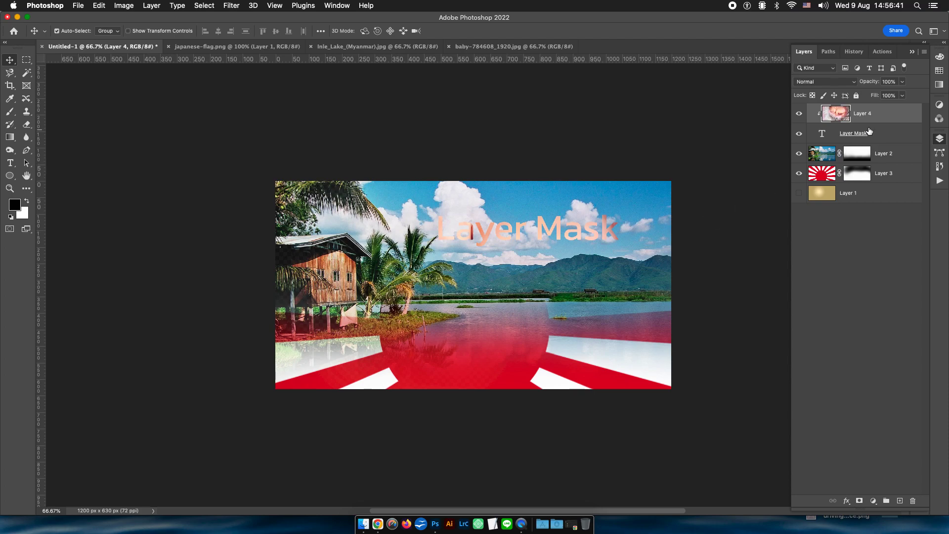
Enlarge the Layer Mask title text to about 134%.
{"action": "left_click", "coordinate": [868, 131]}
{"action": "key", "text": "super+t"}
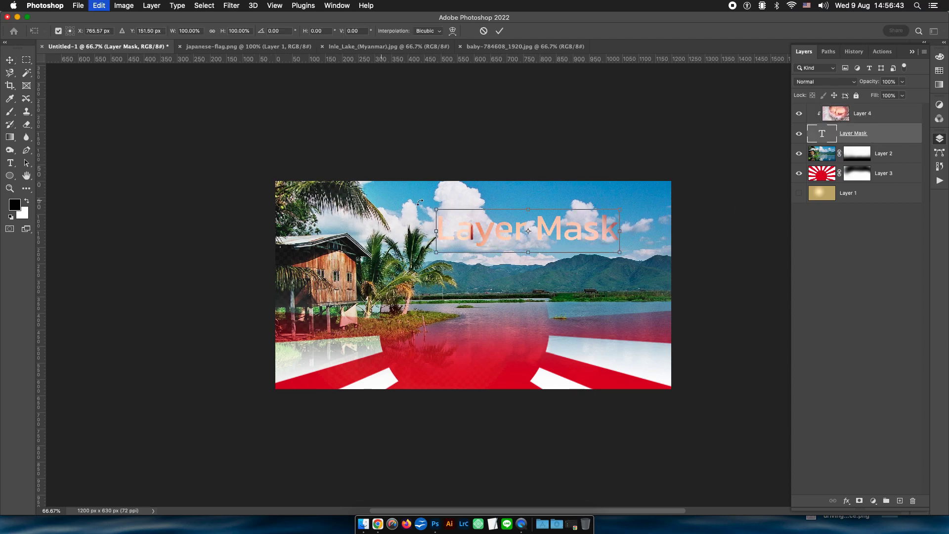
{"action": "left_click_drag", "start_coordinate": [437, 209], "coordinate": [378, 184]}
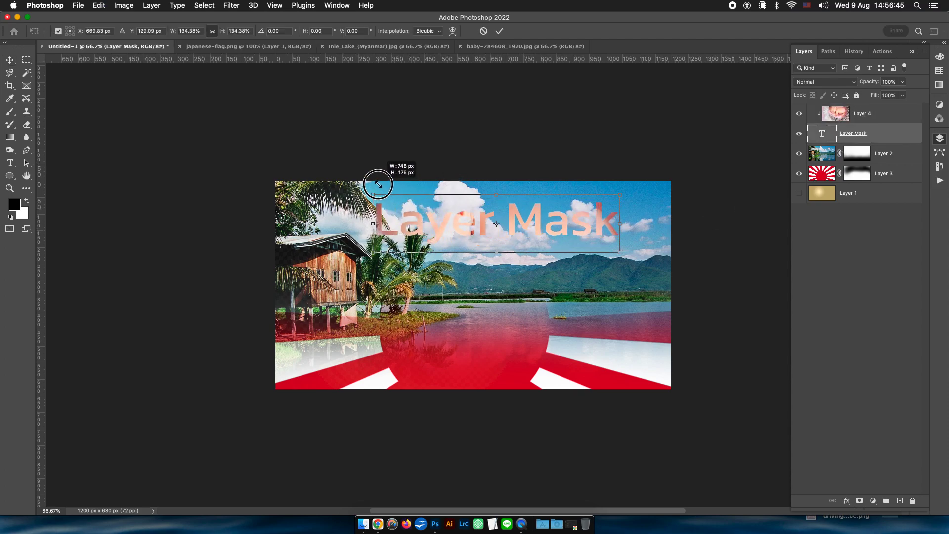
{"action": "key", "text": "Return"}
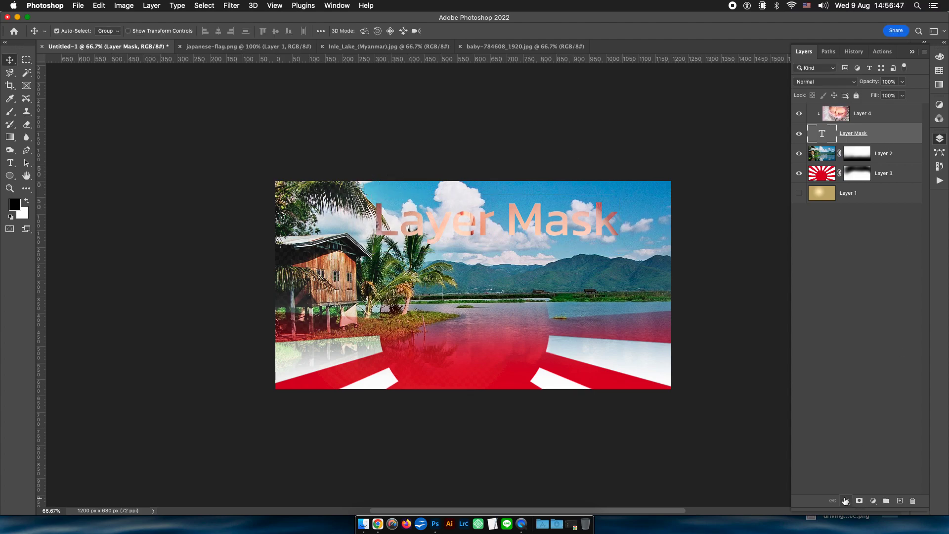
{"action": "left_click", "coordinate": [845, 500]}
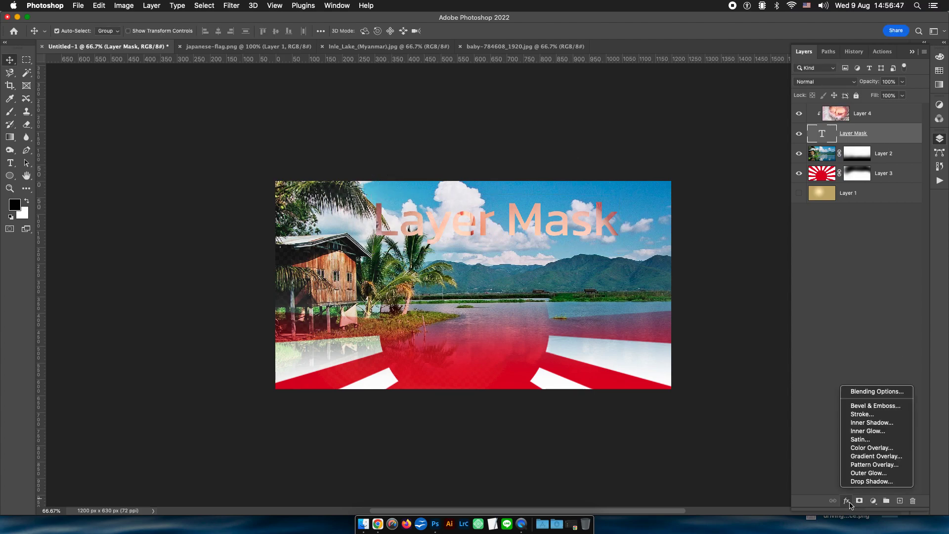
Add a 10 px solid-colour stroke and a drop shadow to the title, then scale it to about 69%.
{"action": "left_click", "coordinate": [862, 414]}
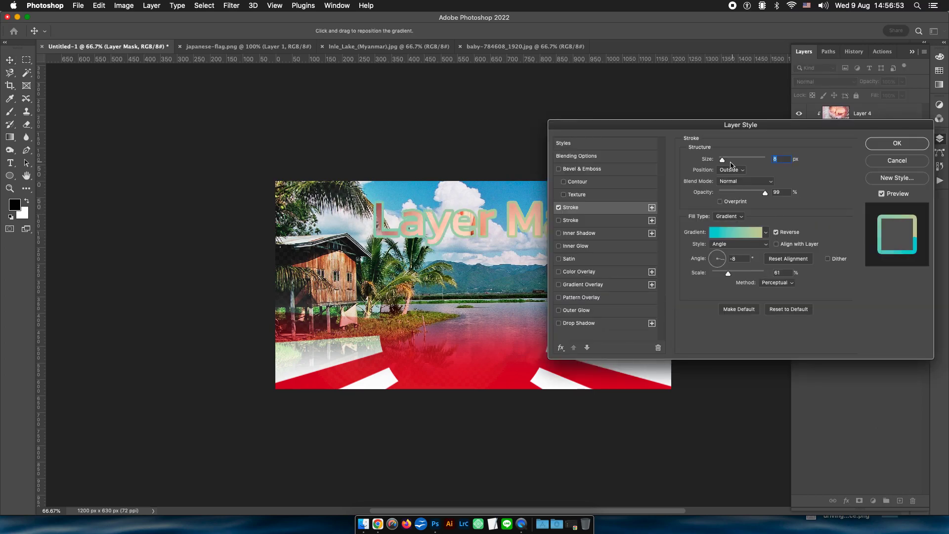
{"action": "key", "text": "Up"}
{"action": "left_click", "coordinate": [735, 217]}
{"action": "left_click", "coordinate": [732, 209]}
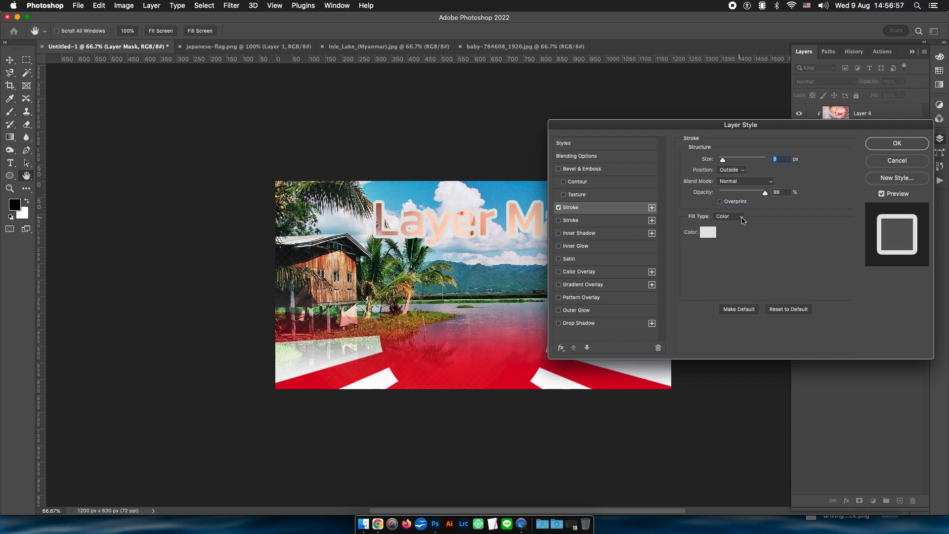
{"action": "key", "text": "Up"}
{"action": "left_click", "coordinate": [596, 324]}
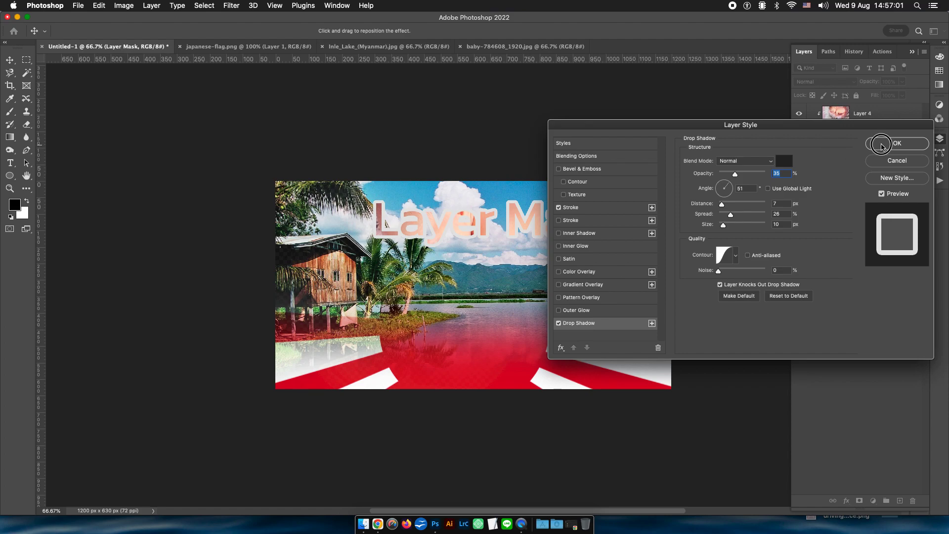
{"action": "left_click", "coordinate": [896, 144]}
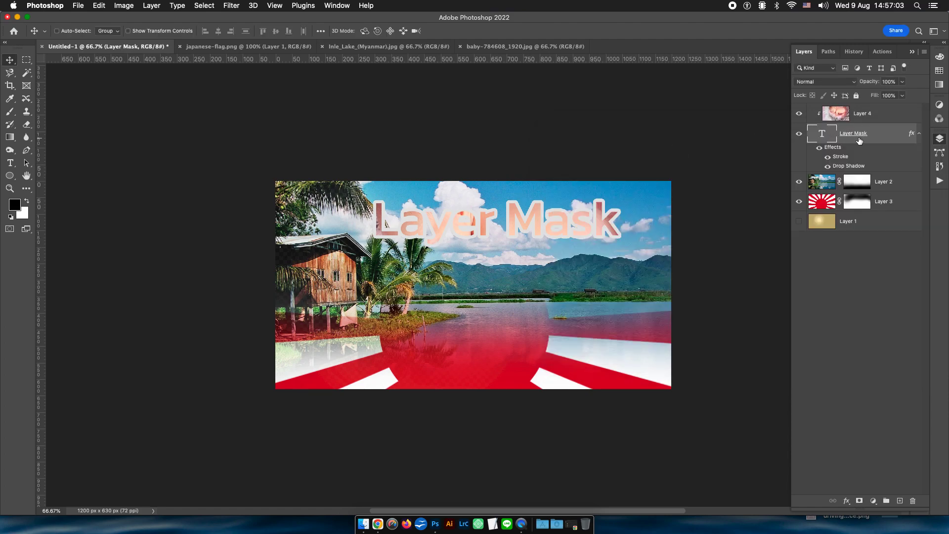
{"action": "key", "text": "ctrl+t"}
{"action": "left_click_drag", "start_coordinate": [374, 195], "coordinate": [469, 213]}
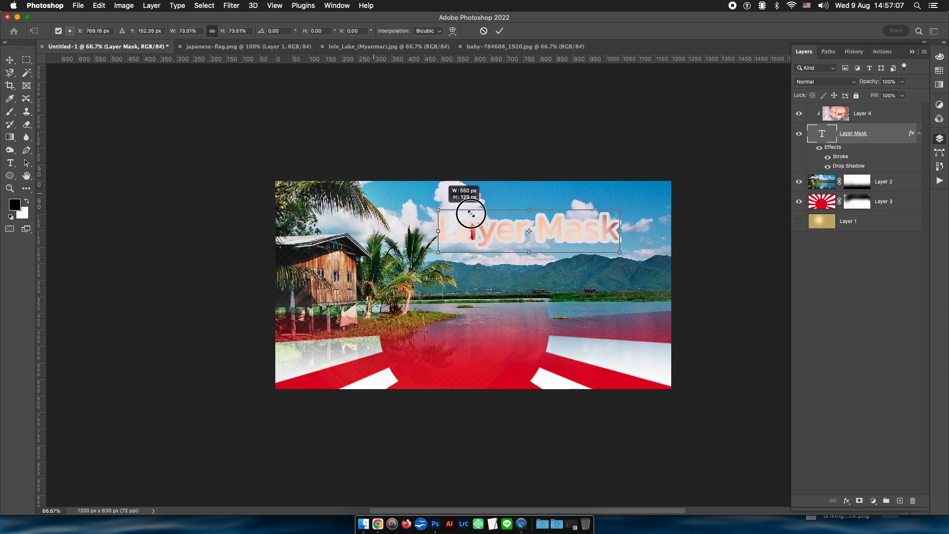
Commit the title's new size and change its stroke colour to dark brown 614c4c.
{"action": "key", "text": "Return"}
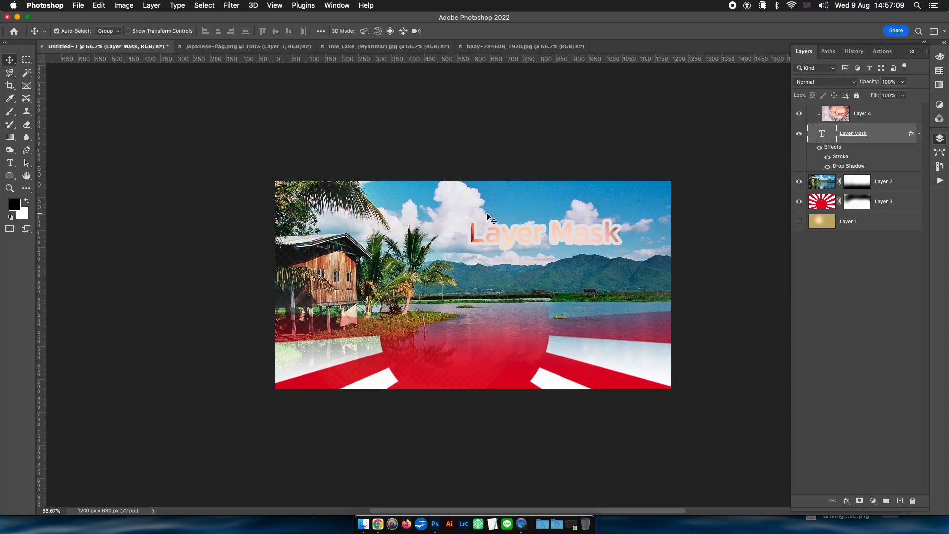
{"action": "double_click", "coordinate": [840, 157]}
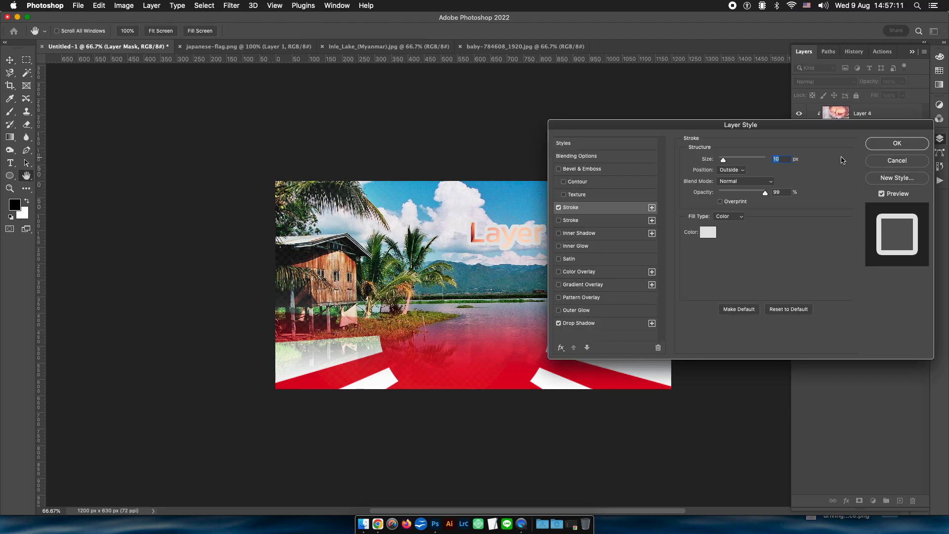
{"action": "left_click", "coordinate": [707, 233]}
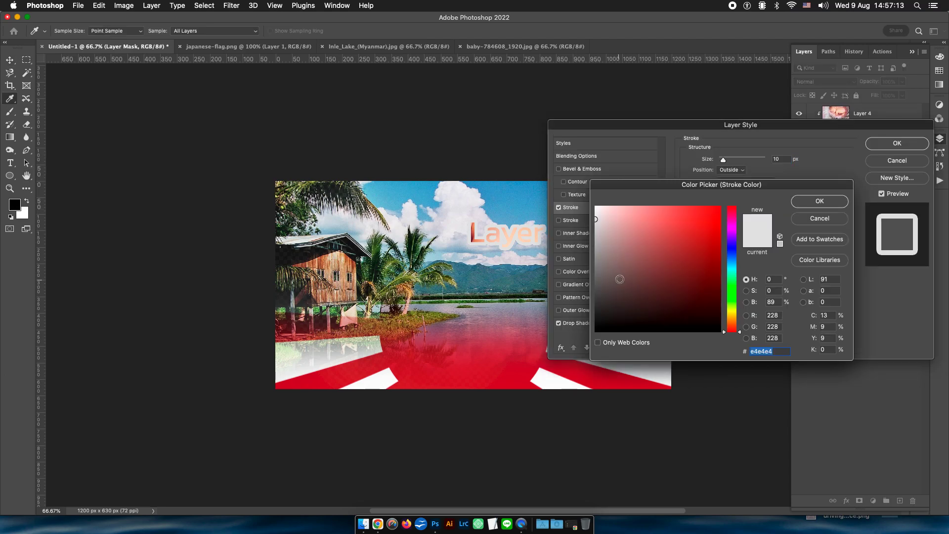
{"action": "left_click", "coordinate": [620, 280]}
{"action": "left_click", "coordinate": [814, 202]}
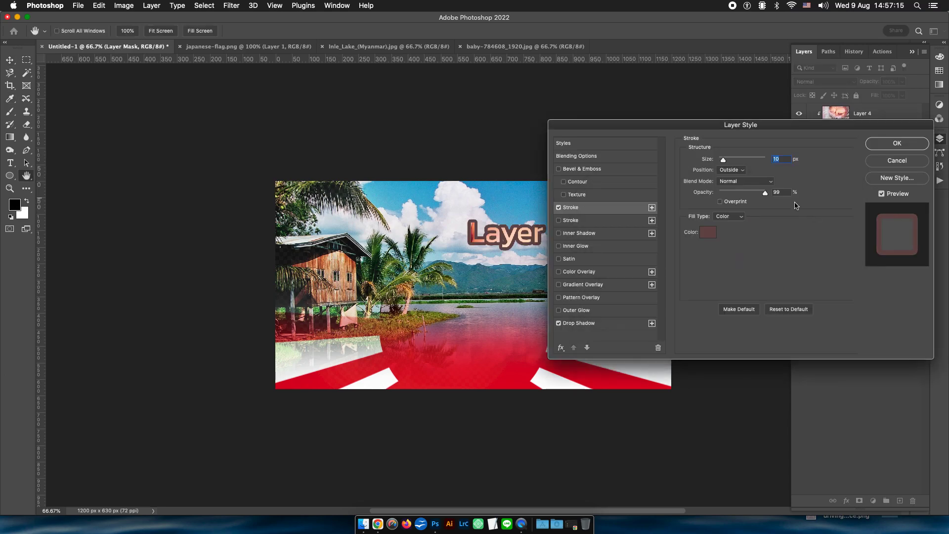
{"action": "left_click", "coordinate": [890, 143]}
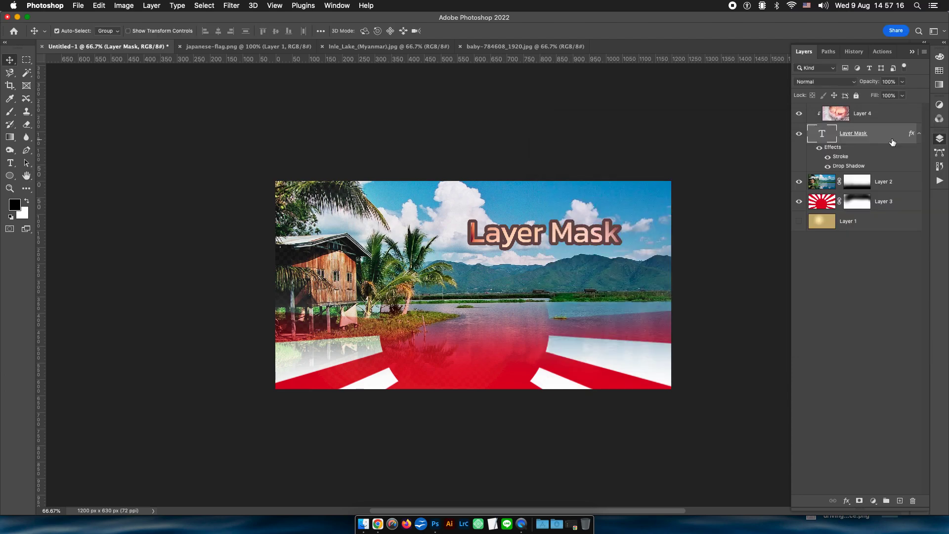
Link Layer 4 with the 'Layer Mask' title and drag them down over the lake.
{"action": "left_click", "coordinate": [554, 238]}
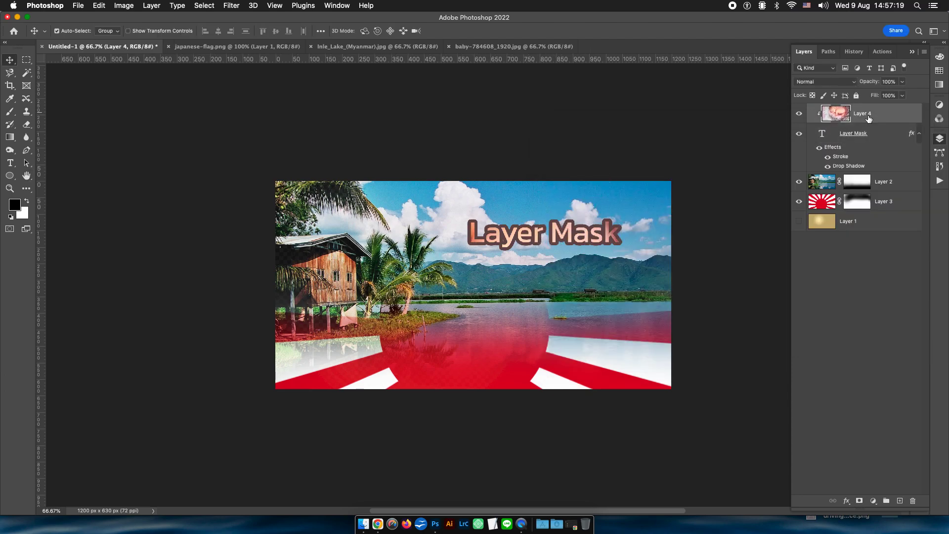
{"action": "left_click", "coordinate": [921, 134]}
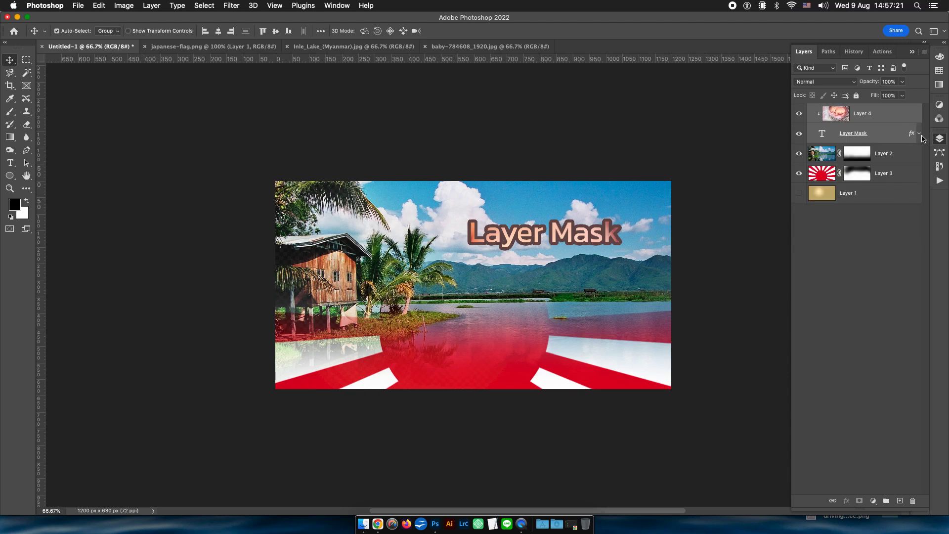
{"action": "left_click", "coordinate": [925, 53]}
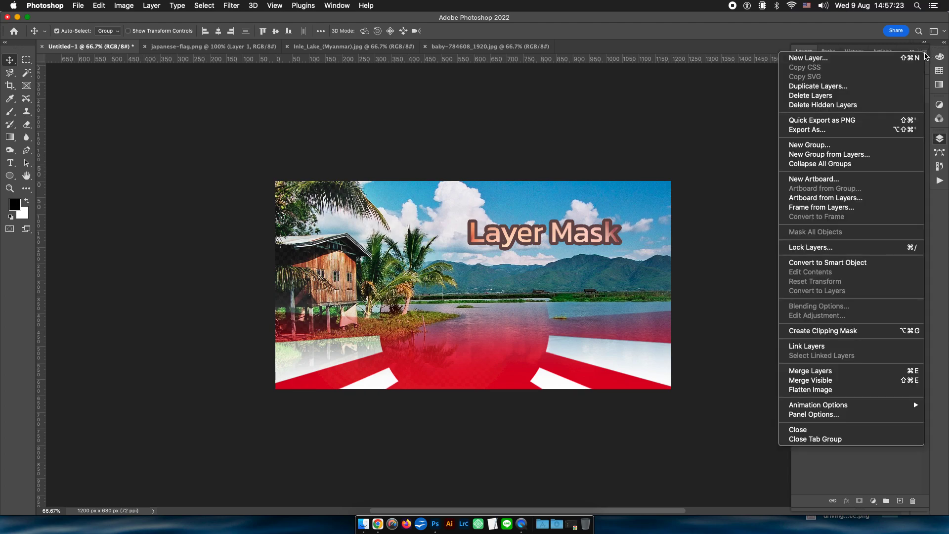
{"action": "left_click", "coordinate": [837, 345]}
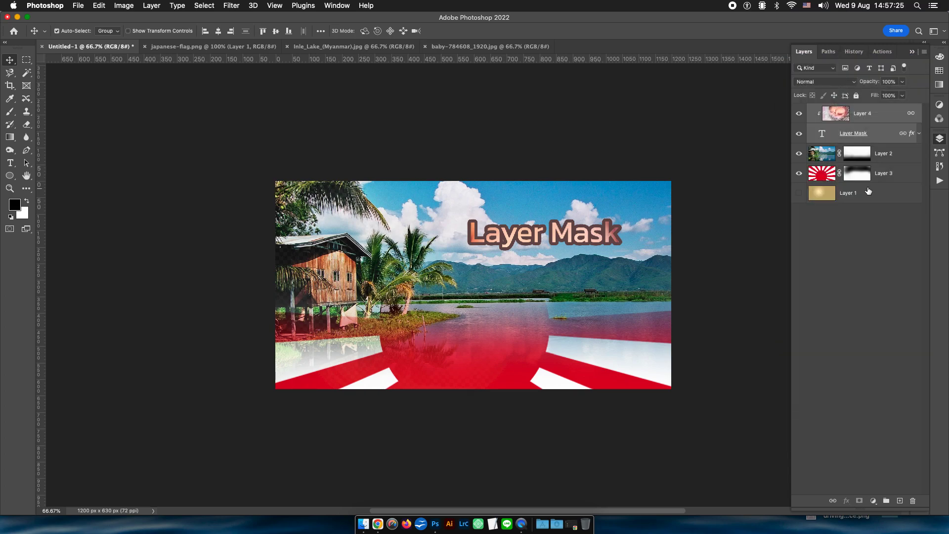
{"action": "mouse_move", "coordinate": [589, 236]}
{"action": "left_mouse_down"}
{"action": "mouse_move", "coordinate": [593, 296]}
{"action": "mouse_move", "coordinate": [502, 315]}
{"action": "left_mouse_up"}
{"action": "key", "text": "ctrl+t"}
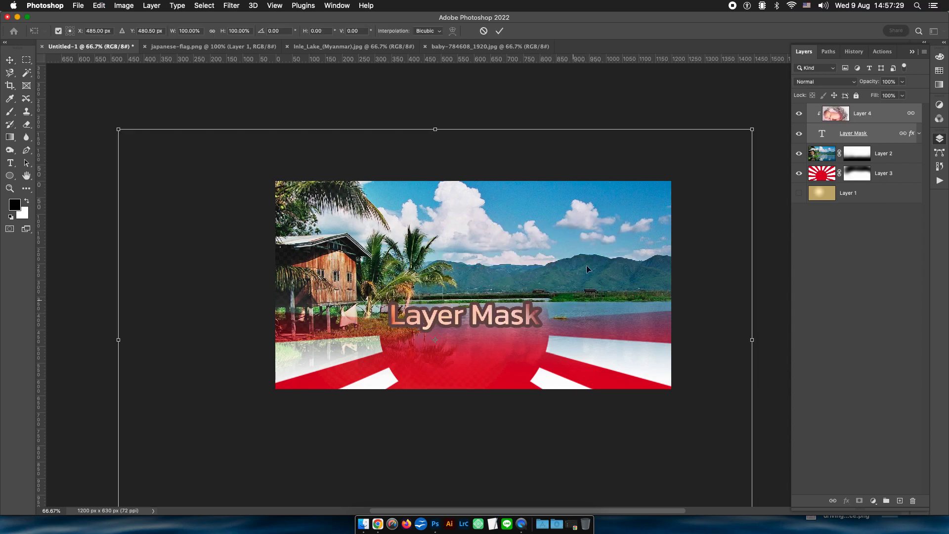
{"action": "key", "text": "Return"}
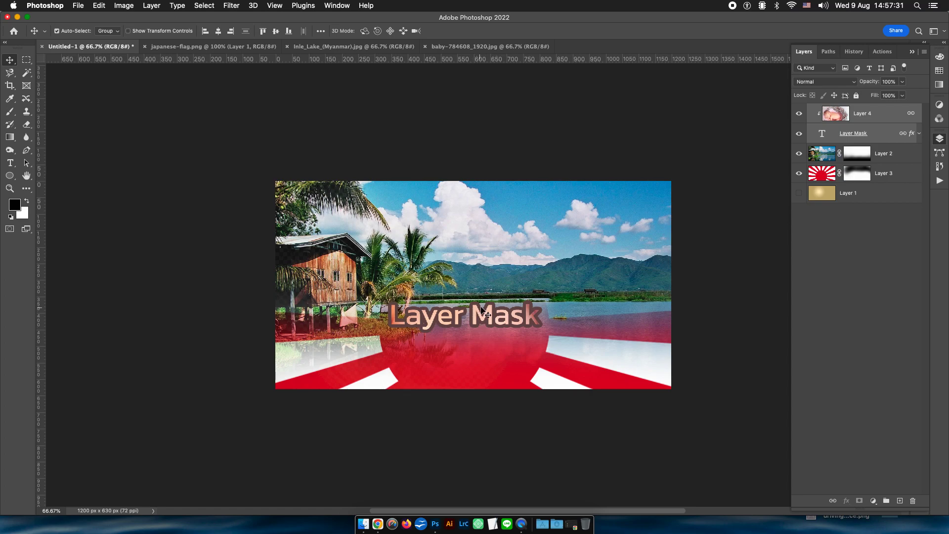
Insert 'my top' between Layer and Mask so the title reads 'Layer my top Mask'.
{"action": "left_click", "coordinate": [885, 137]}
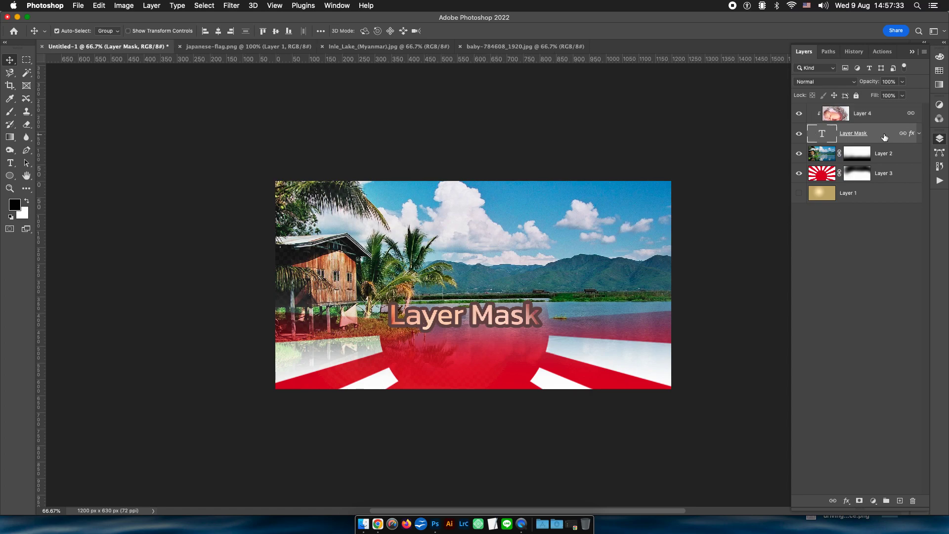
{"action": "key", "text": "ctrl"}
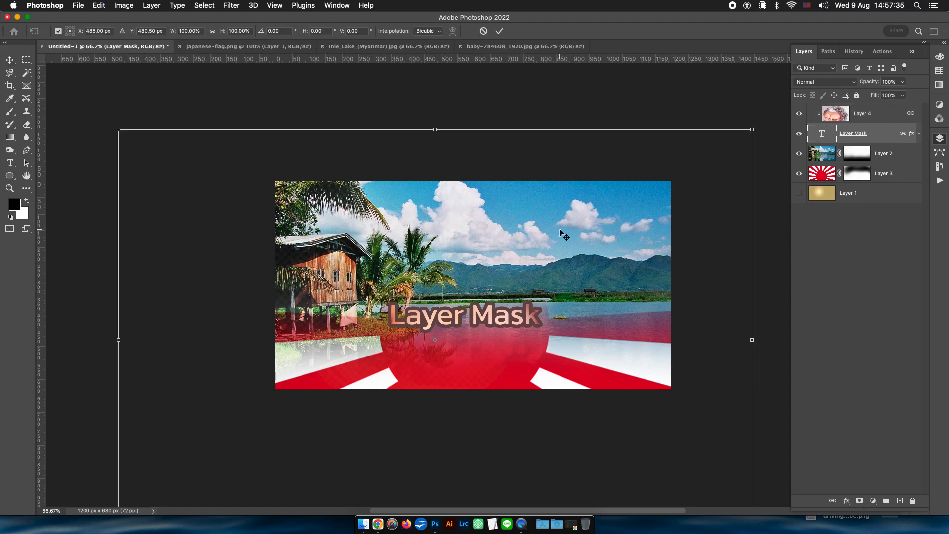
{"action": "left_click", "coordinate": [10, 162]}
{"action": "left_click", "coordinate": [473, 313]}
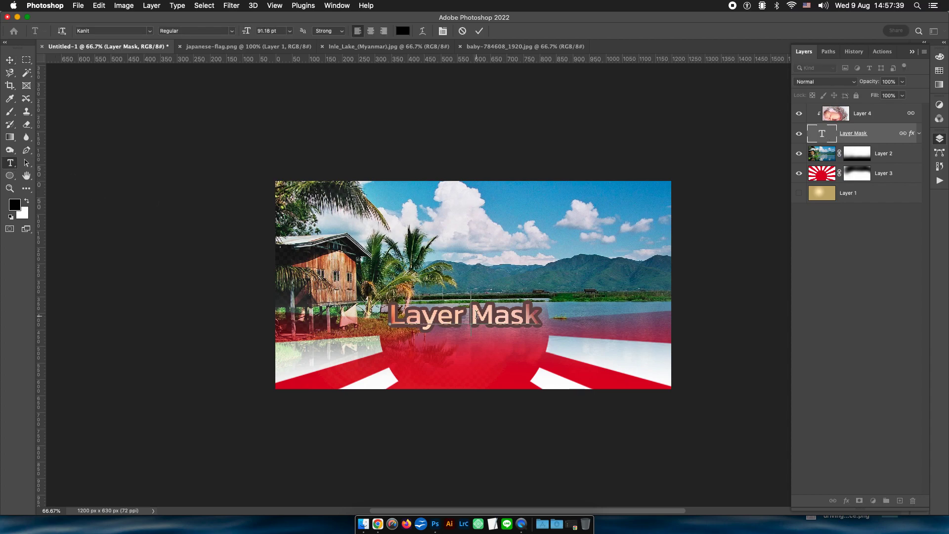
{"action": "type", "text": "my "}
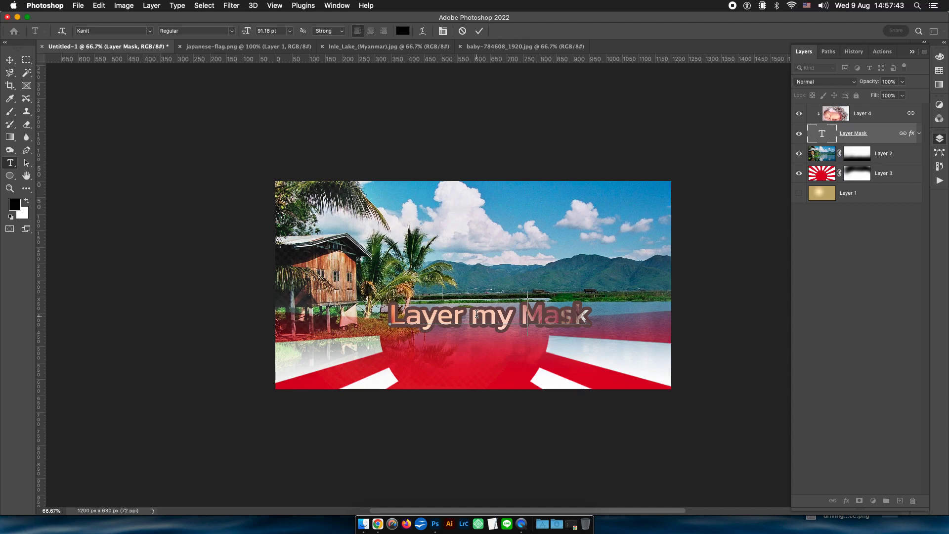
{"action": "type", "text": " top"}
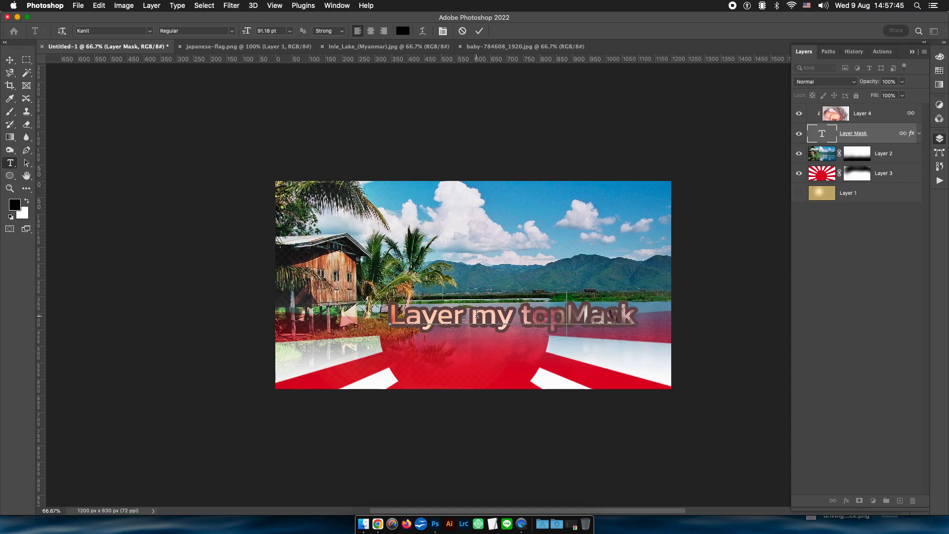
{"action": "left_click", "coordinate": [10, 59]}
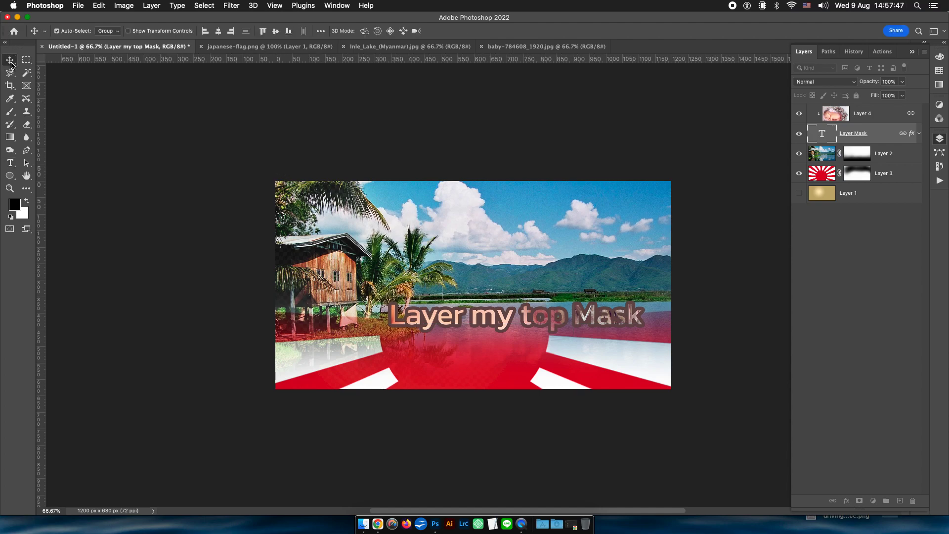
Move the title back up into the sky and unlink it from Layer 4.
{"action": "mouse_move", "coordinate": [503, 323]}
{"action": "left_mouse_down"}
{"action": "mouse_move", "coordinate": [501, 282]}
{"action": "mouse_move", "coordinate": [522, 248]}
{"action": "left_mouse_up"}
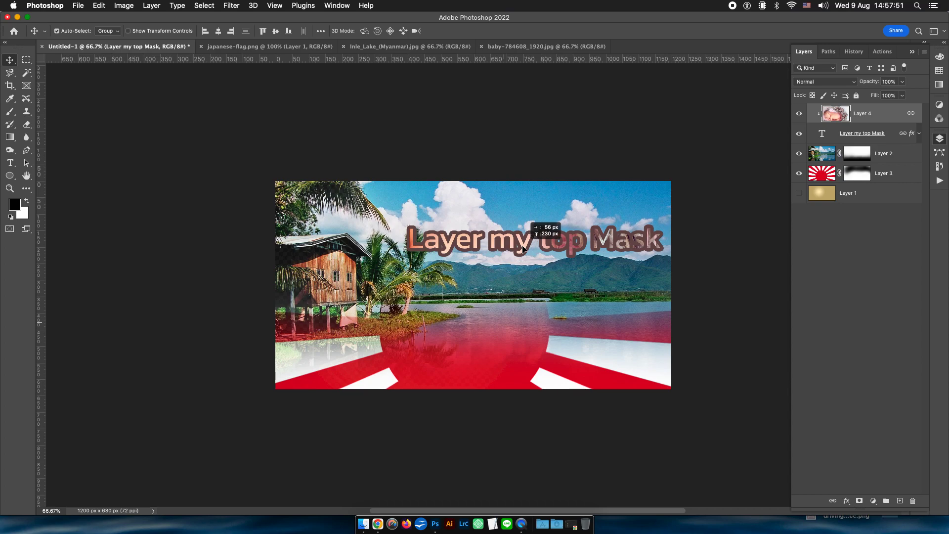
{"action": "key", "text": "ctrl+t"}
{"action": "key", "text": "Return"}
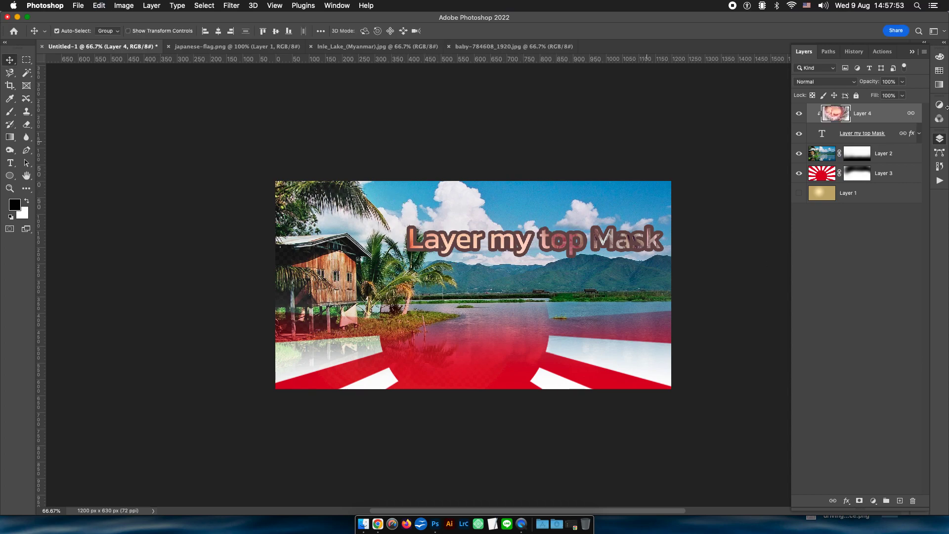
{"action": "left_click", "coordinate": [892, 133]}
{"action": "left_click", "coordinate": [876, 120], "text": "shift"}
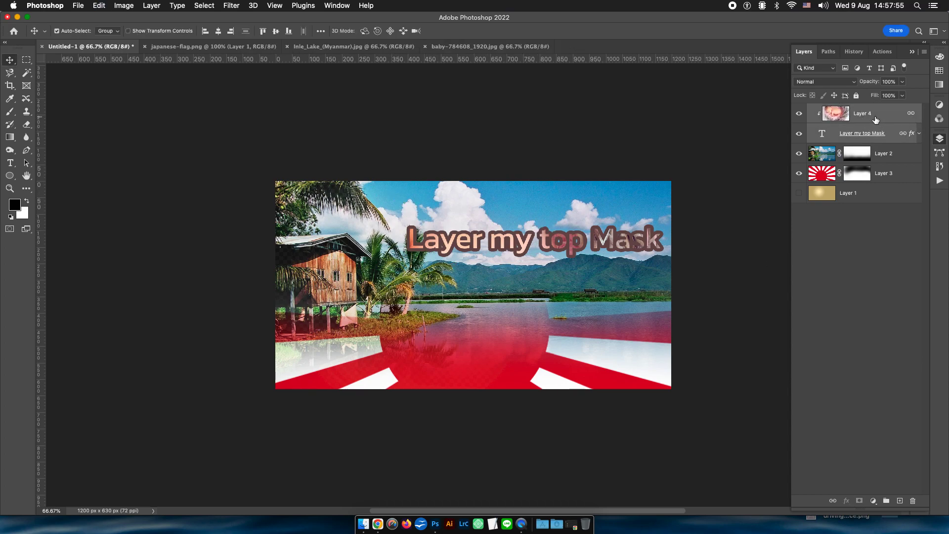
{"action": "left_click", "coordinate": [925, 52]}
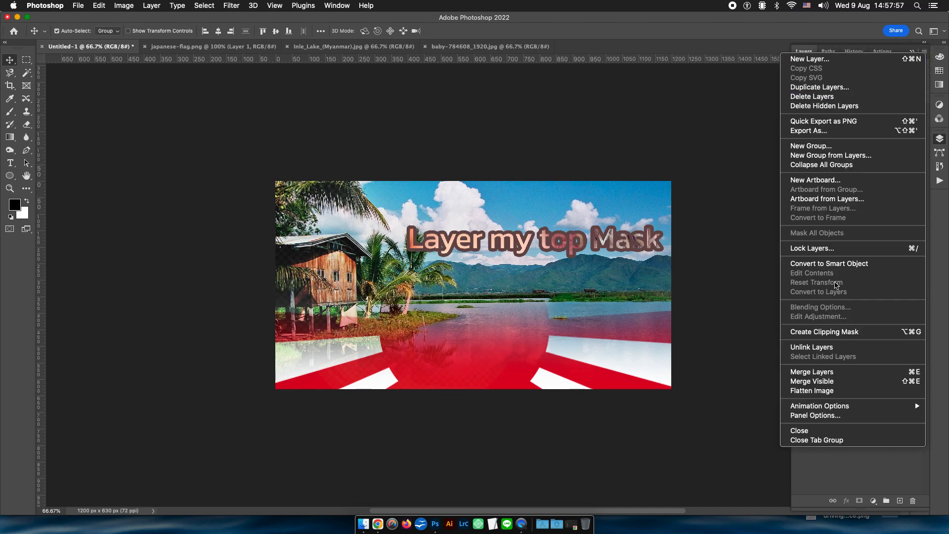
{"action": "left_click", "coordinate": [822, 354]}
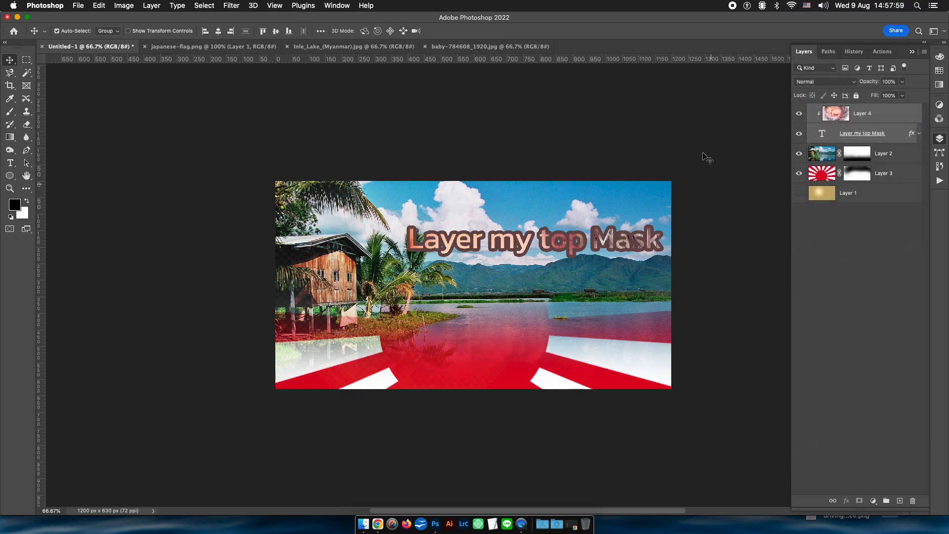
Shrink the title layer to about 71% of its size.
{"action": "left_click", "coordinate": [885, 138]}
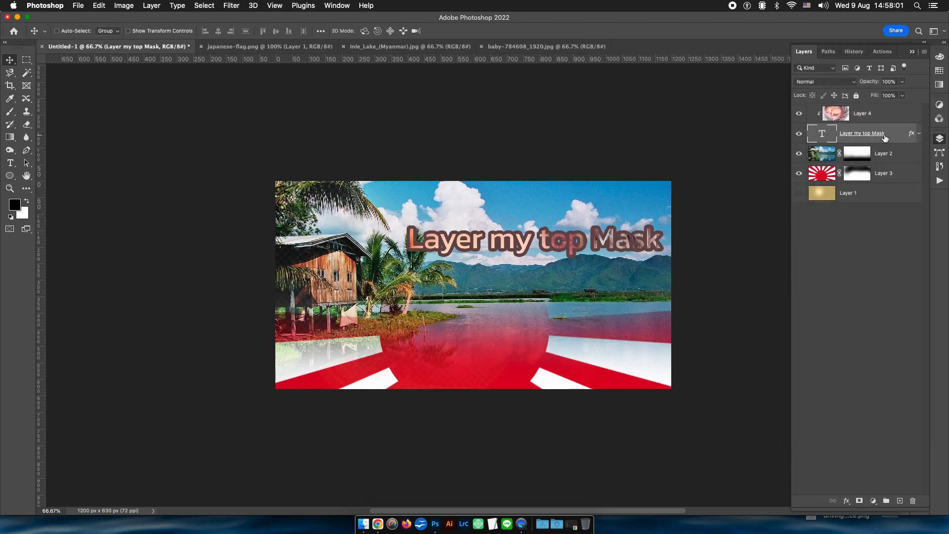
{"action": "key", "text": "super+t"}
{"action": "left_click_drag", "start_coordinate": [408, 223], "coordinate": [486, 224]}
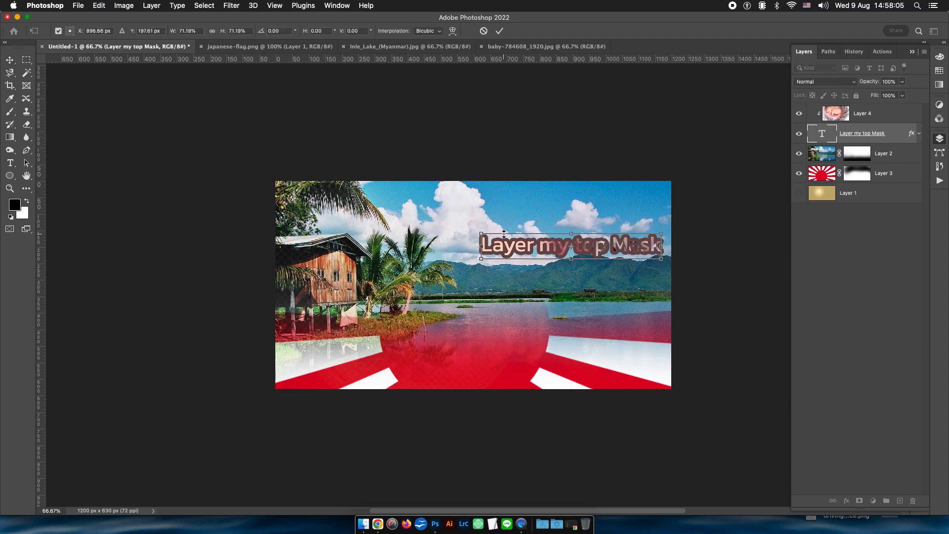
{"action": "key", "text": "Return"}
{"action": "left_click", "coordinate": [919, 133]}
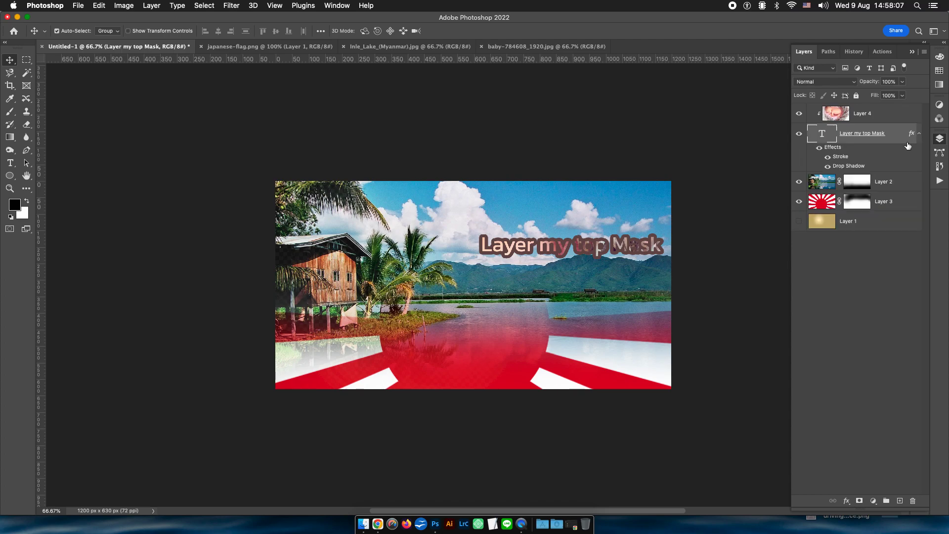
Make the title's stroke thinner and add an outer glow in its layer style.
{"action": "double_click", "coordinate": [839, 157]}
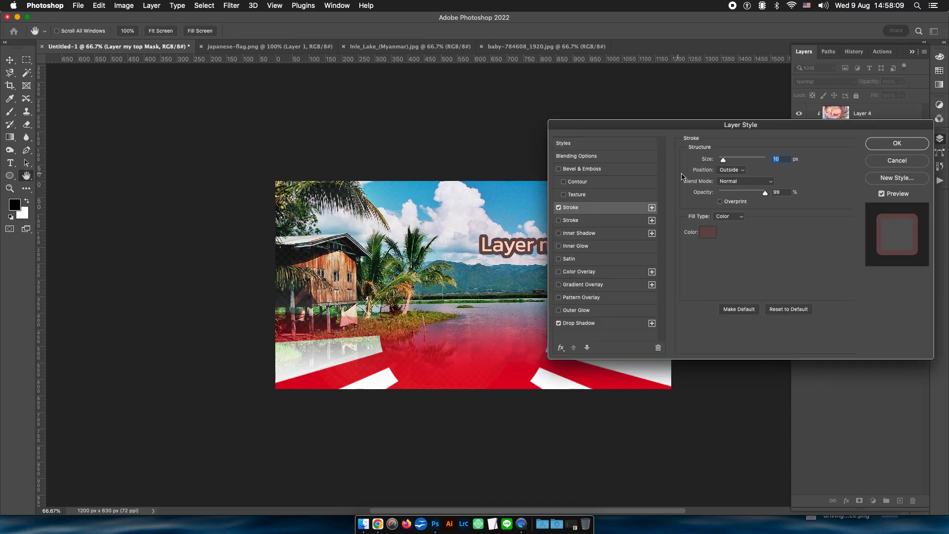
{"action": "left_click_drag", "start_coordinate": [723, 160], "coordinate": [719, 164]}
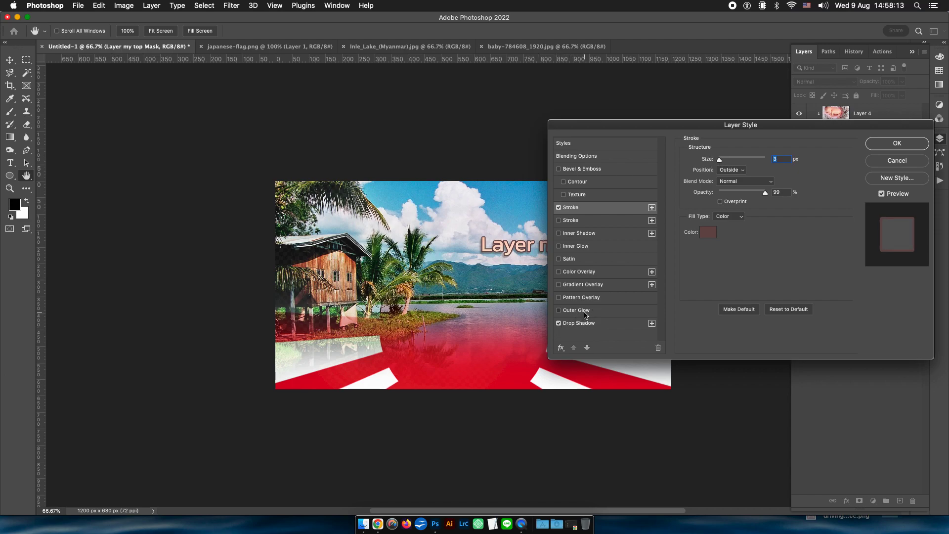
{"action": "left_click", "coordinate": [576, 310]}
{"action": "left_click", "coordinate": [896, 143]}
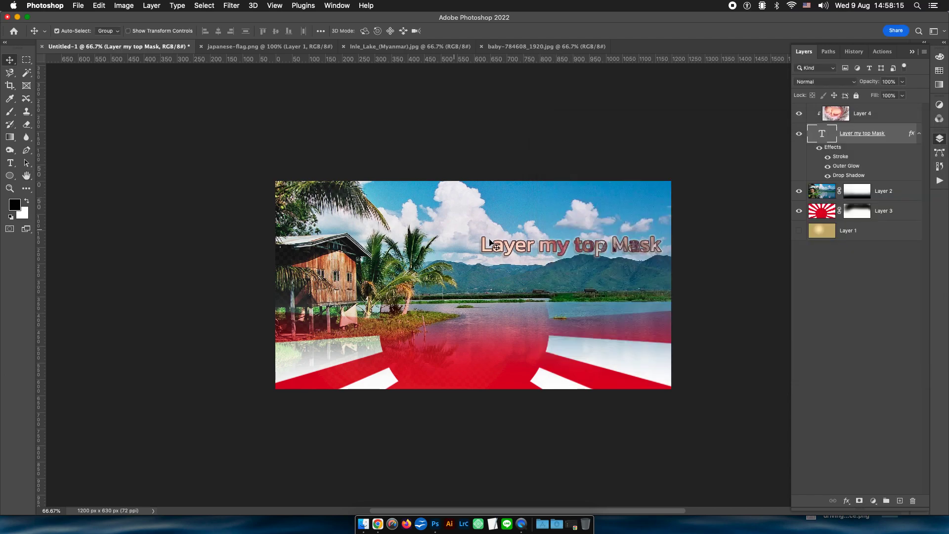
Collapse the title layer's effects list, zooming in and out to inspect the result.
{"action": "key", "text": "super+equal"}
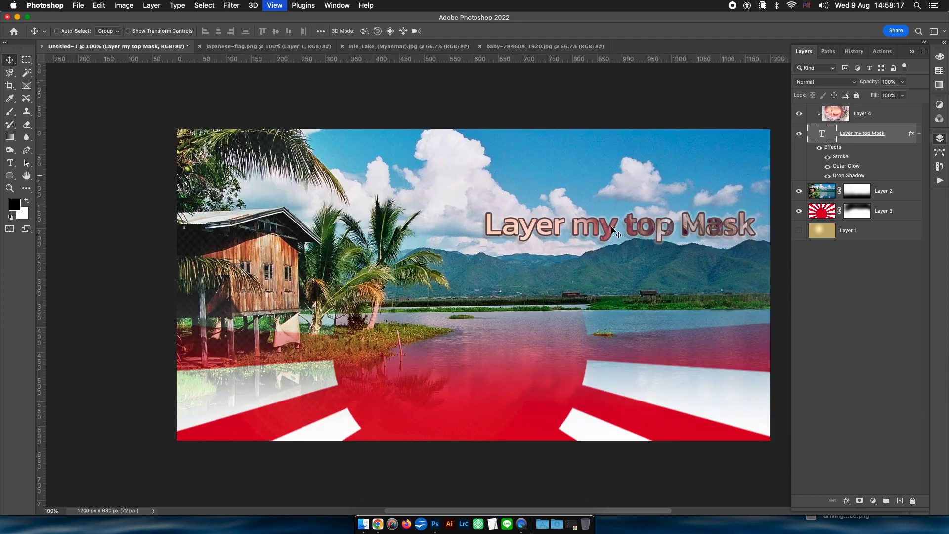
{"action": "key", "text": "super+equal"}
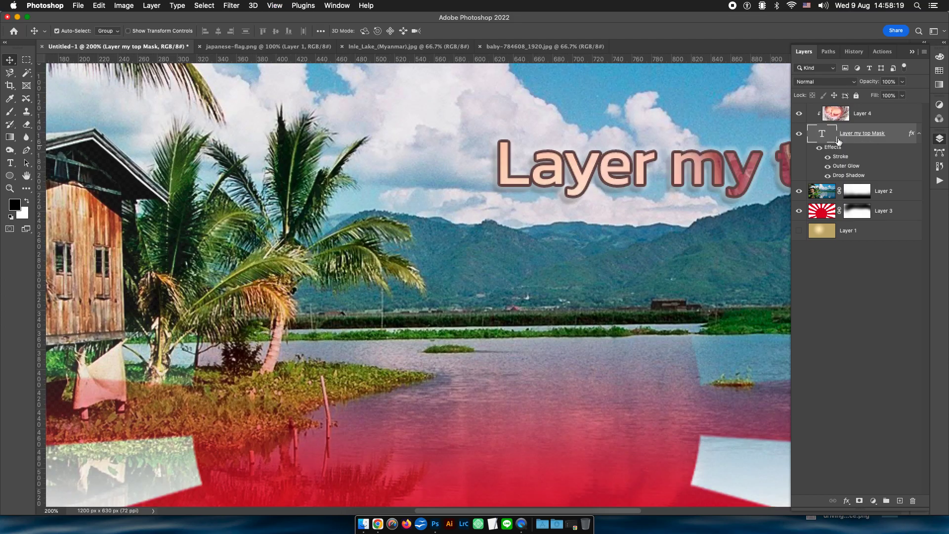
{"action": "left_click", "coordinate": [918, 134]}
{"action": "key", "text": "super+minus"}
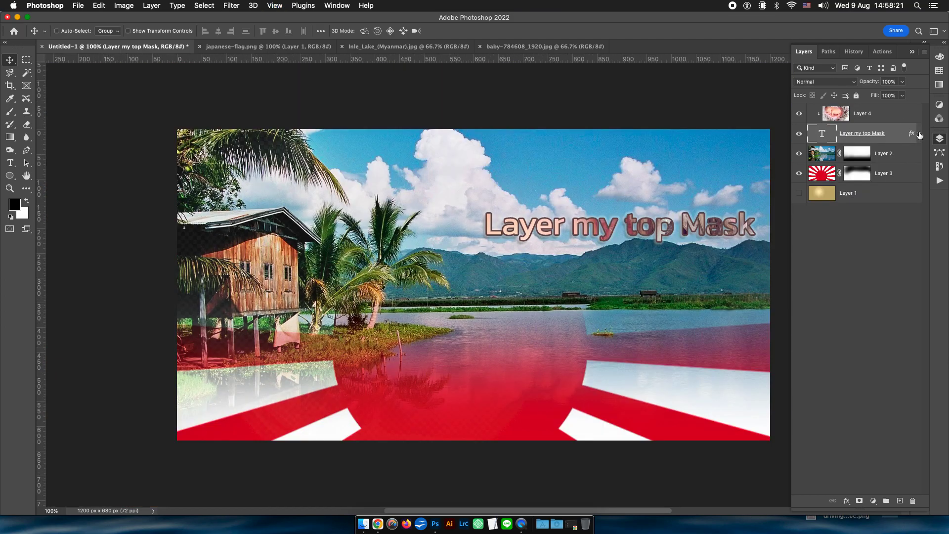
{"action": "key", "text": "super+minus"}
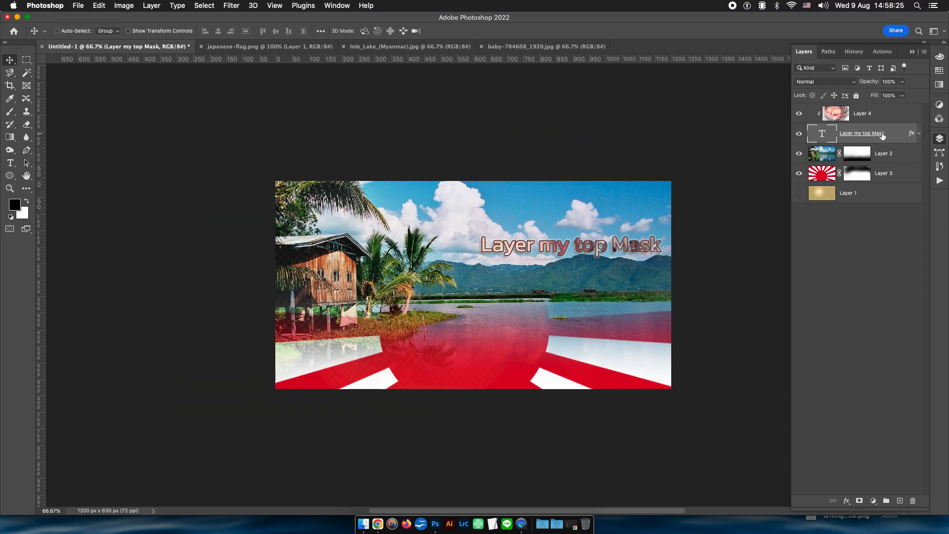
{"action": "key", "text": "super+plus"}
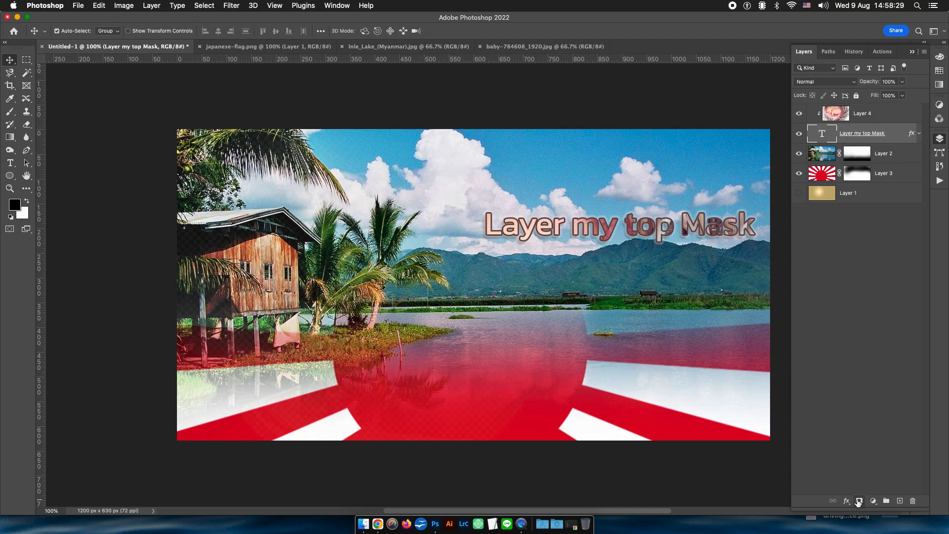
Add a layer mask to the 'Layer my top Mask' text layer and zoom onto the title.
{"action": "left_click", "coordinate": [859, 502]}
{"action": "key", "text": "super+plus"}
{"action": "key", "text": "super+plus"}
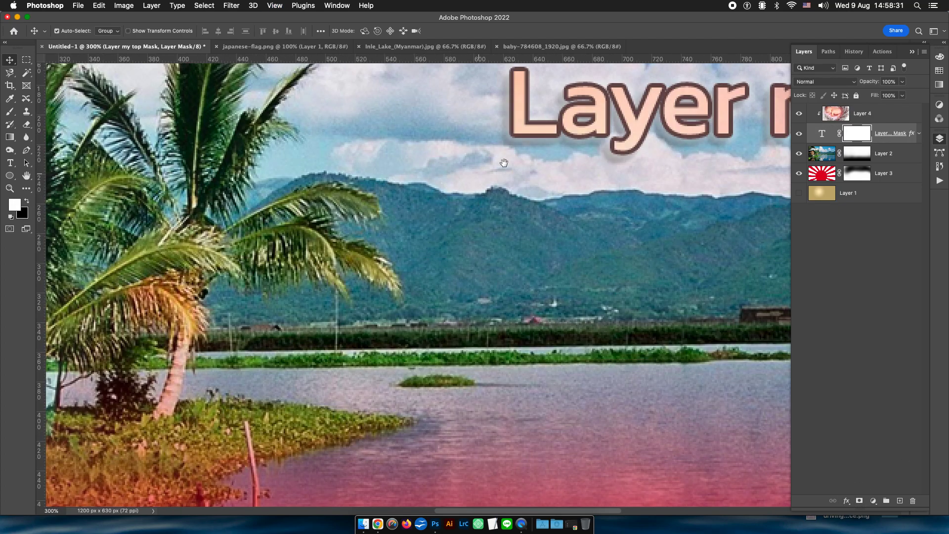
{"action": "left_click_drag", "start_coordinate": [503, 163], "coordinate": [158, 276]}
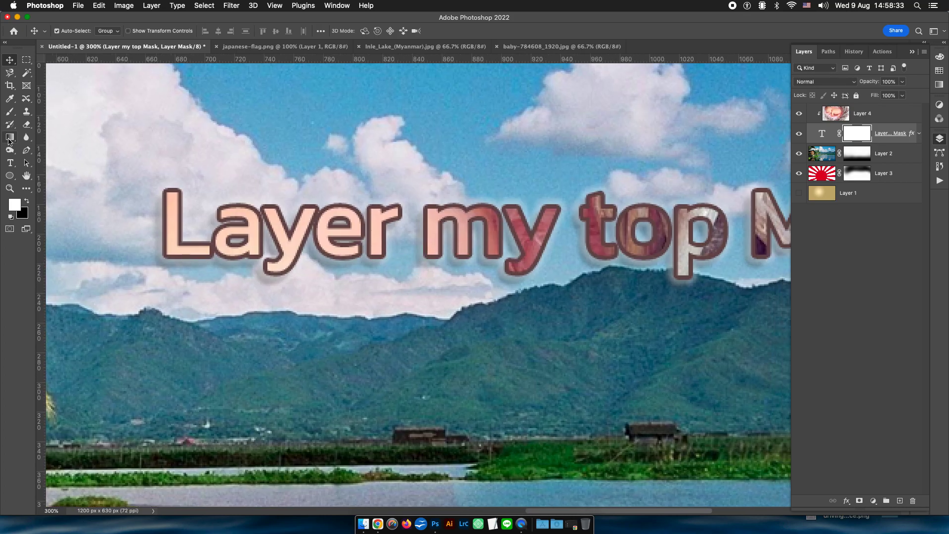
Draw a vertical linear gradient across the title on its mask, redrawing it once.
{"action": "left_click", "coordinate": [8, 141]}
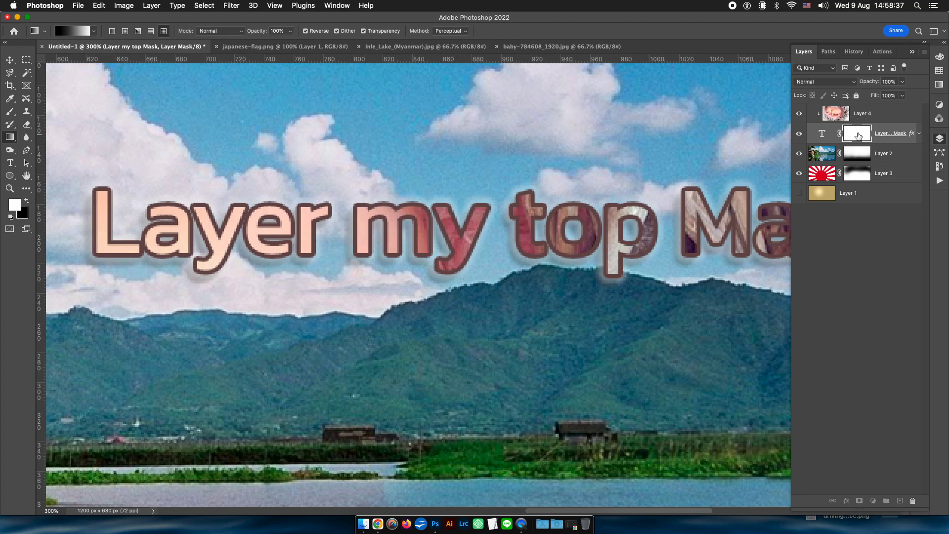
{"action": "left_click", "coordinate": [113, 31]}
{"action": "left_click_drag", "start_coordinate": [433, 287], "coordinate": [436, 241]}
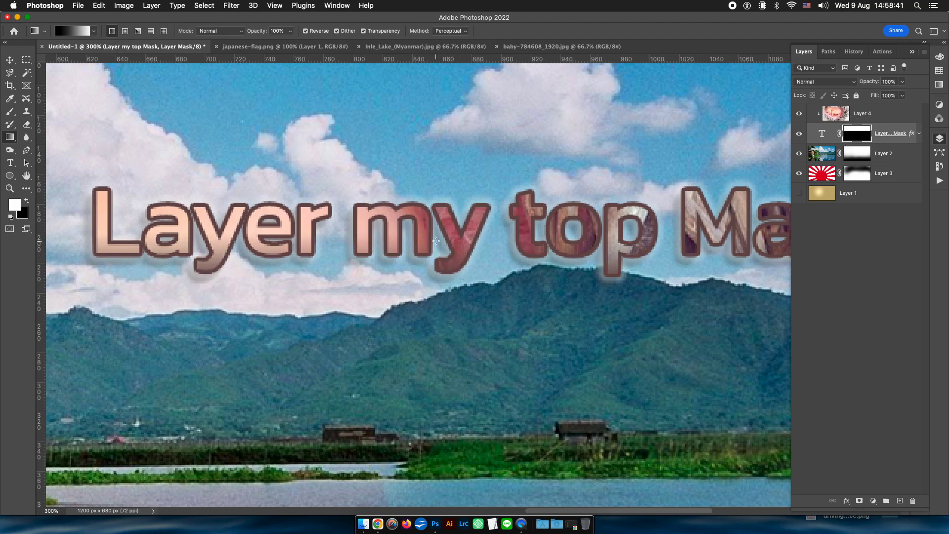
{"action": "left_click_drag", "start_coordinate": [425, 254], "coordinate": [428, 200]}
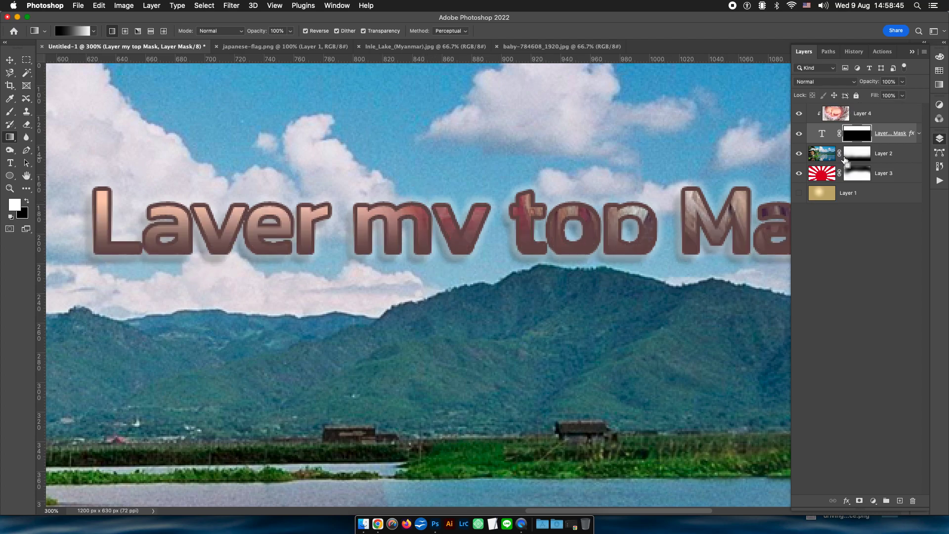
Add a layer mask to Layer 4 and drag a vertical gradient upward across it.
{"action": "left_click", "coordinate": [868, 114]}
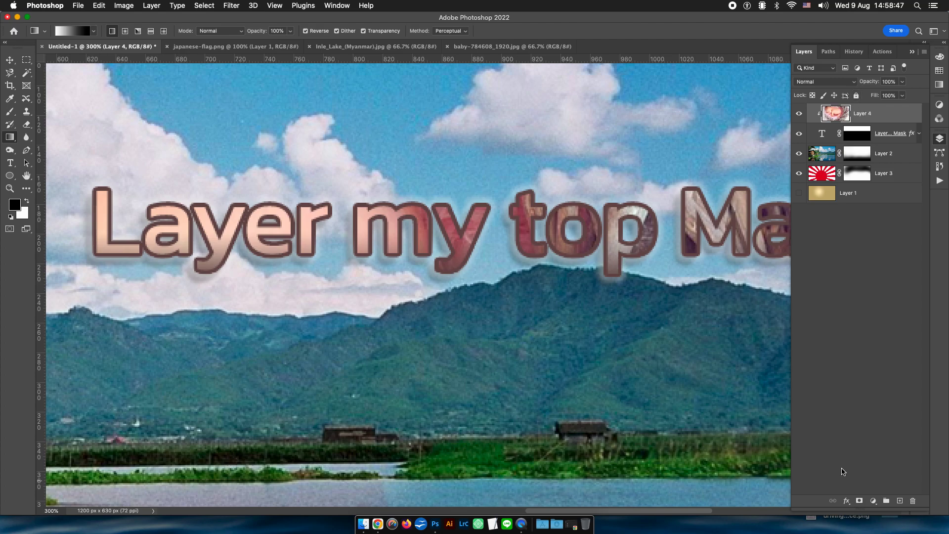
{"action": "left_click", "coordinate": [859, 501]}
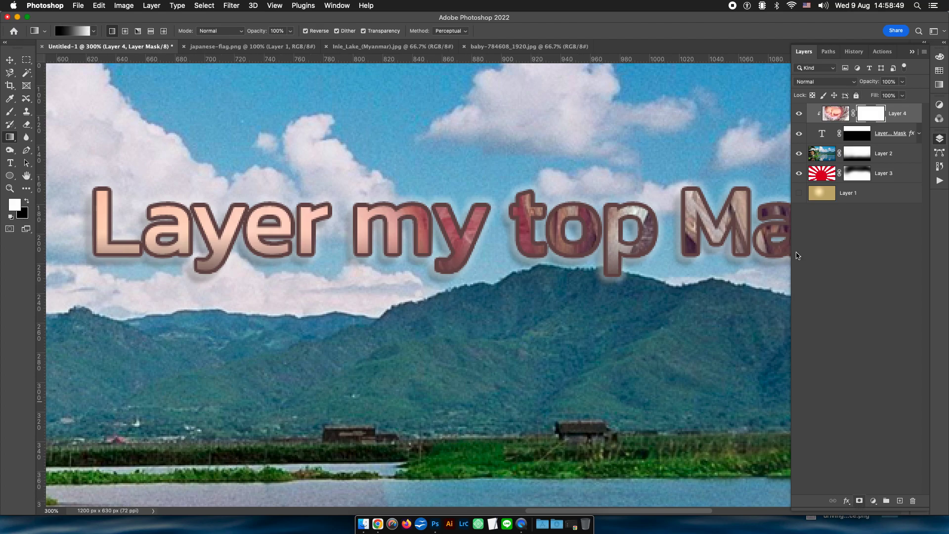
{"action": "key", "text": "super+0"}
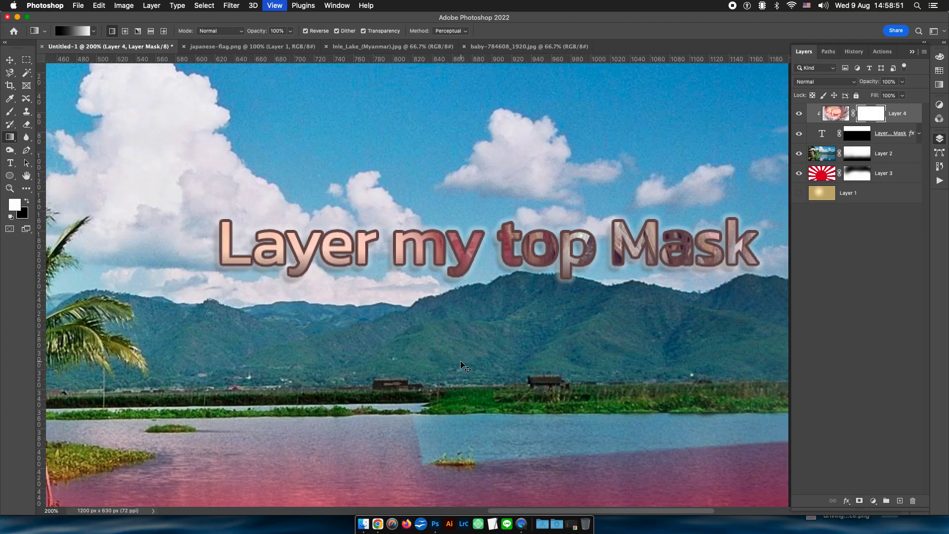
{"action": "key", "text": "super+minus"}
{"action": "key", "text": "super+minus"}
{"action": "key", "text": "super+minus"}
{"action": "left_click_drag", "start_coordinate": [488, 336], "coordinate": [461, 255]}
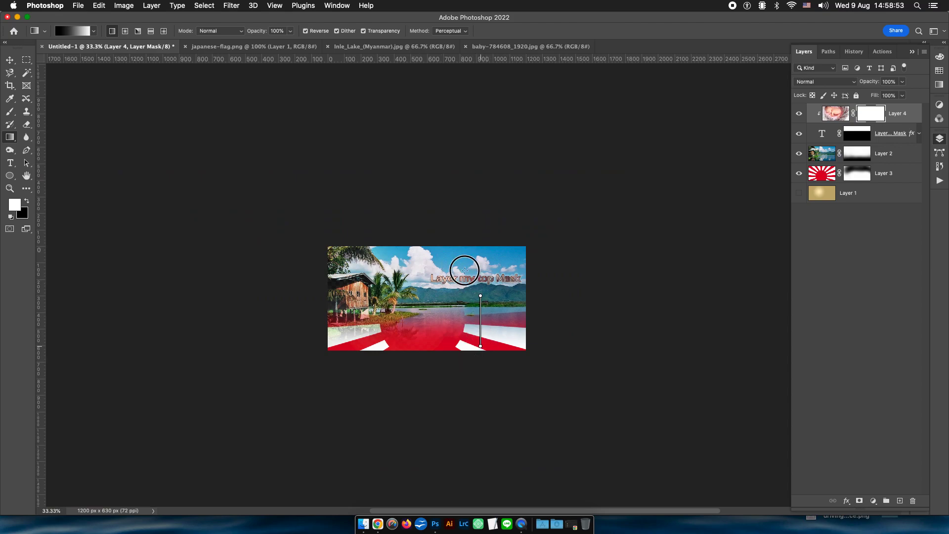
On the title's mask, fill a rectangular band over the letters' lower half with black.
{"action": "scroll", "coordinate": [461, 255], "scroll_direction": "up", "scroll_amount": 2}
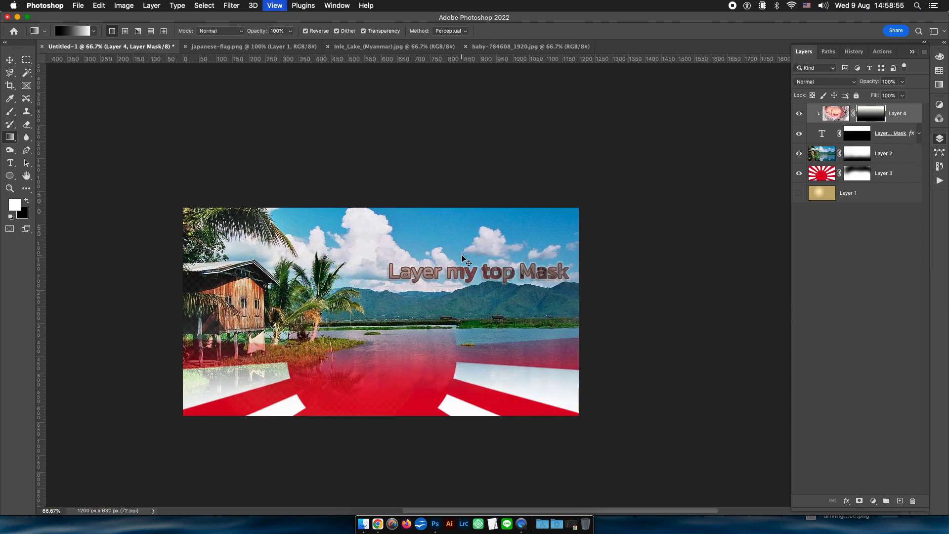
{"action": "scroll", "coordinate": [461, 255], "scroll_direction": "up", "scroll_amount": 2}
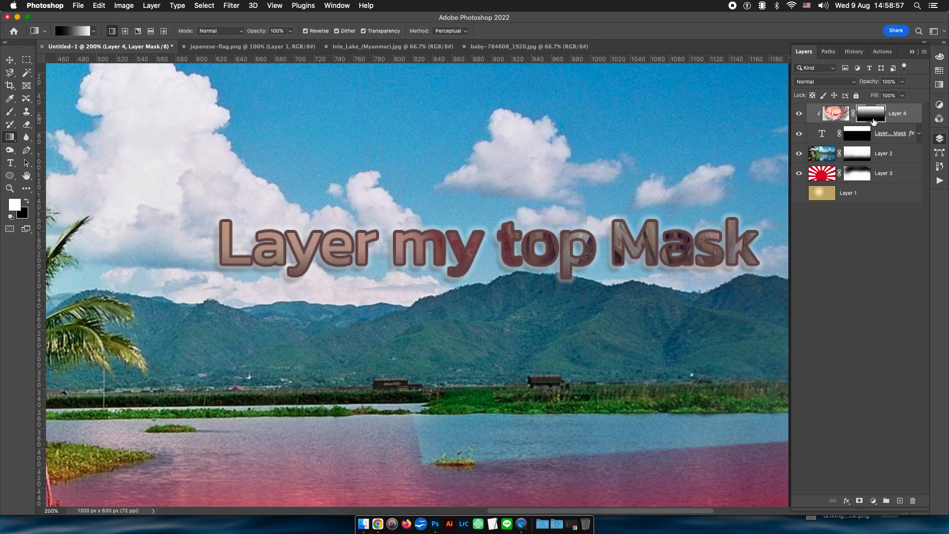
{"action": "left_click", "coordinate": [865, 134]}
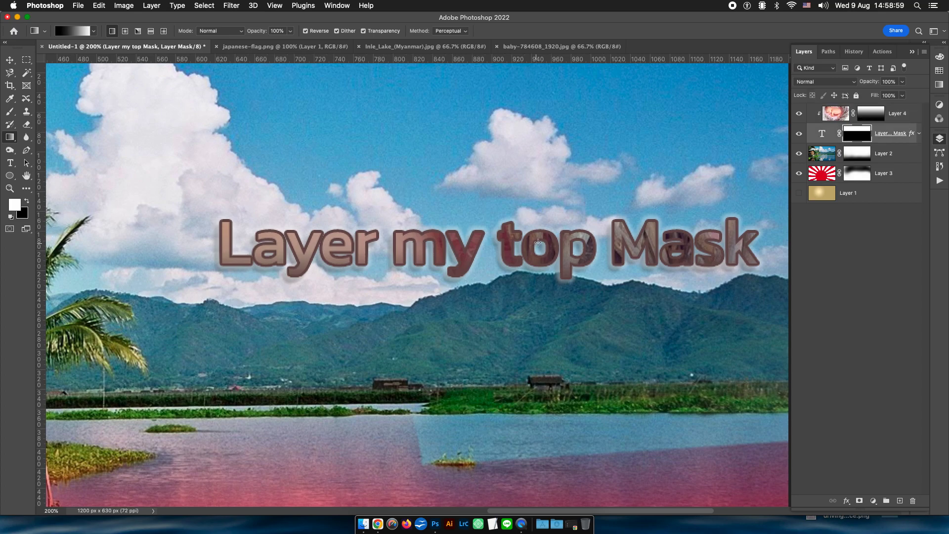
{"action": "left_click", "coordinate": [125, 30]}
{"action": "left_click", "coordinate": [26, 60]}
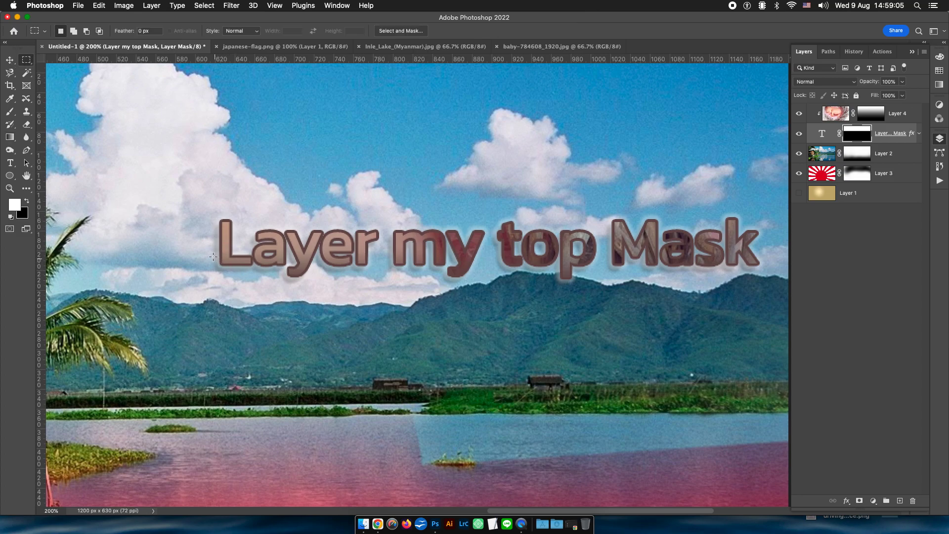
{"action": "left_click_drag", "start_coordinate": [209, 253], "coordinate": [784, 348]}
{"action": "key", "text": "BackSpace"}
{"action": "key", "text": "super+d"}
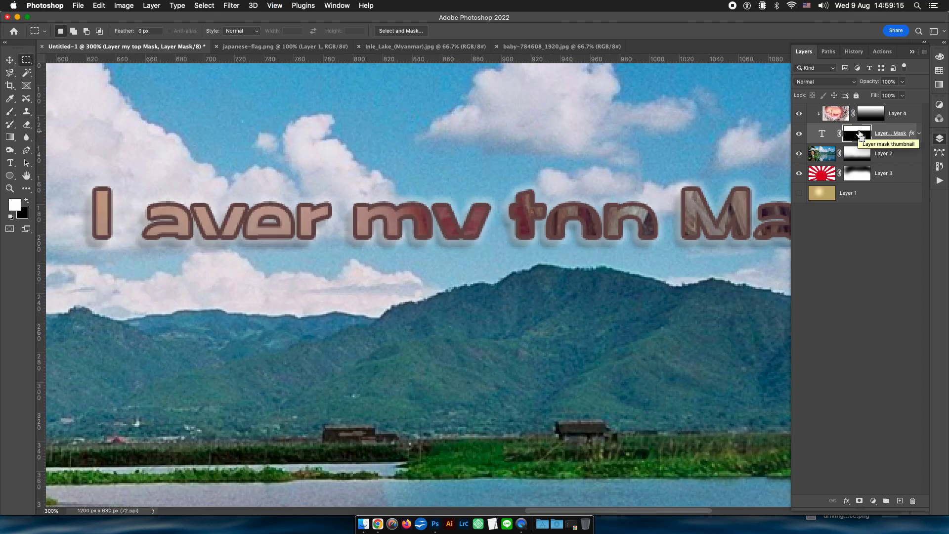
{"action": "key", "text": "v"}
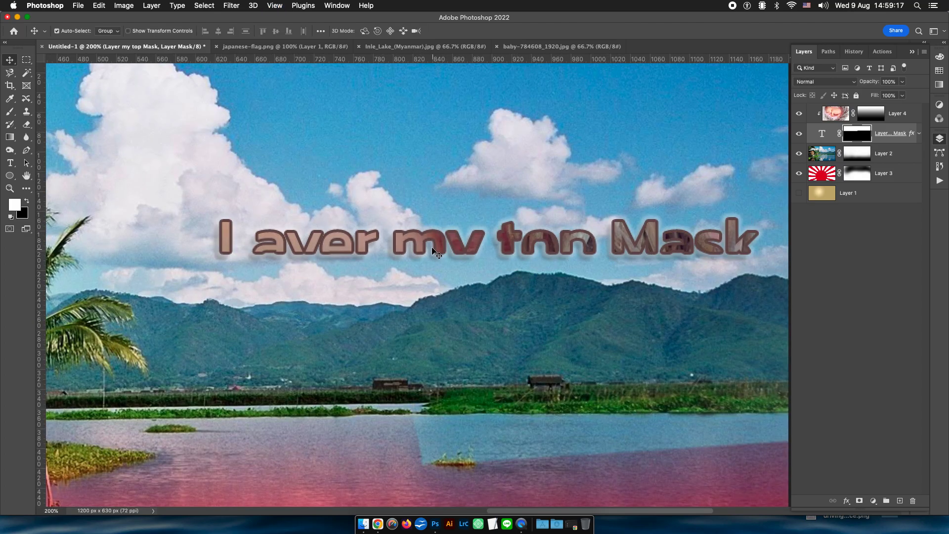
Drag the sliced title down and slightly right so it sits over the mountains.
{"action": "left_click", "coordinate": [901, 122]}
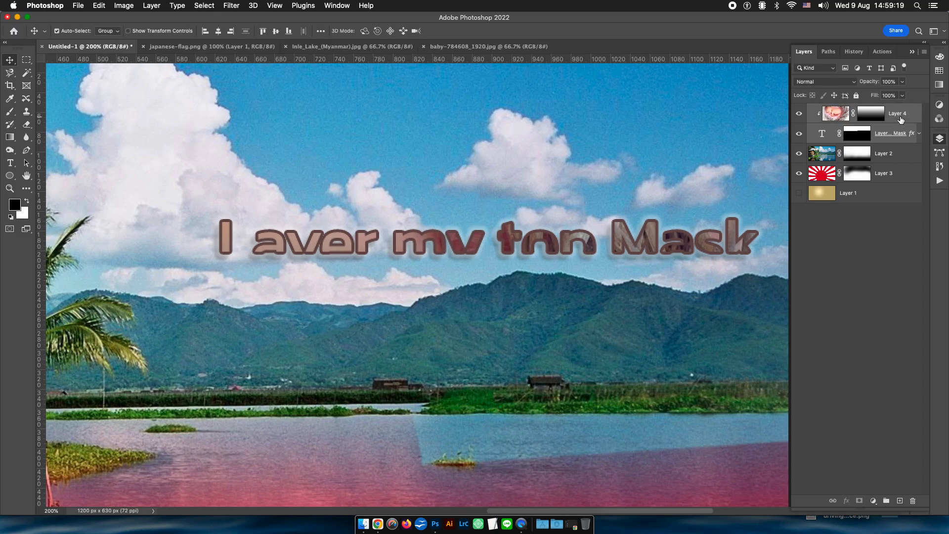
{"action": "mouse_move", "coordinate": [458, 251]}
{"action": "left_mouse_down"}
{"action": "mouse_move", "coordinate": [459, 280]}
{"action": "mouse_move", "coordinate": [364, 295]}
{"action": "left_mouse_up"}
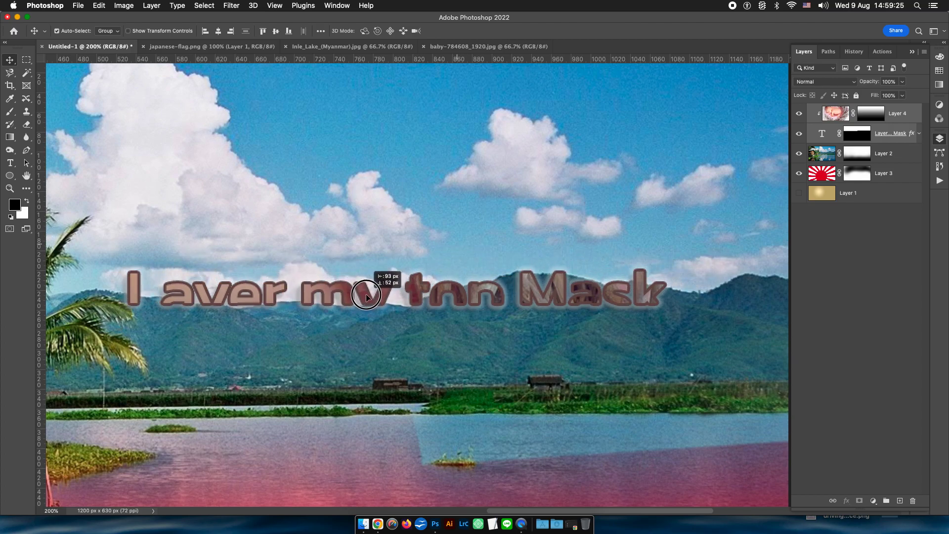
{"action": "left_click_drag", "start_coordinate": [365, 295], "coordinate": [368, 297]}
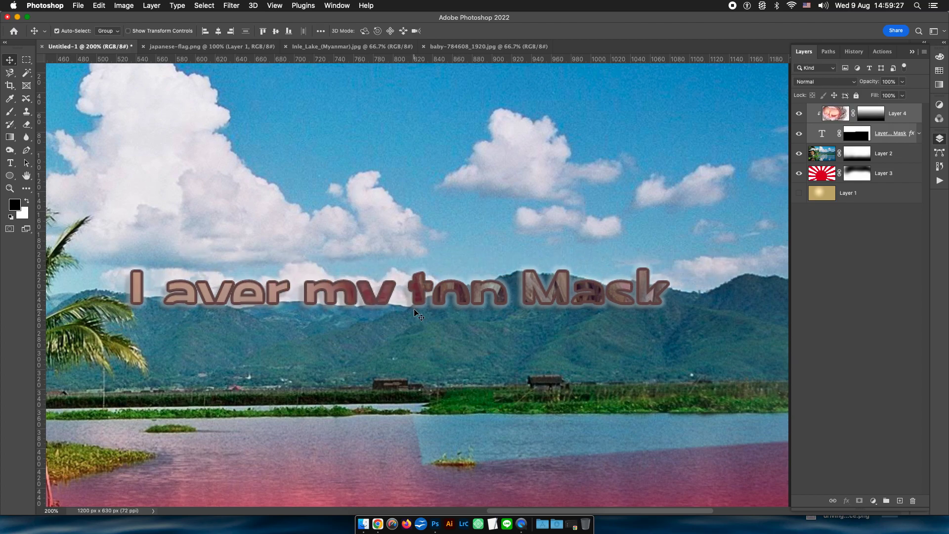
{"action": "key", "text": "super+equal"}
{"action": "key", "text": "super+minus"}
{"action": "key", "text": "super+minus"}
{"action": "key", "text": "super+minus"}
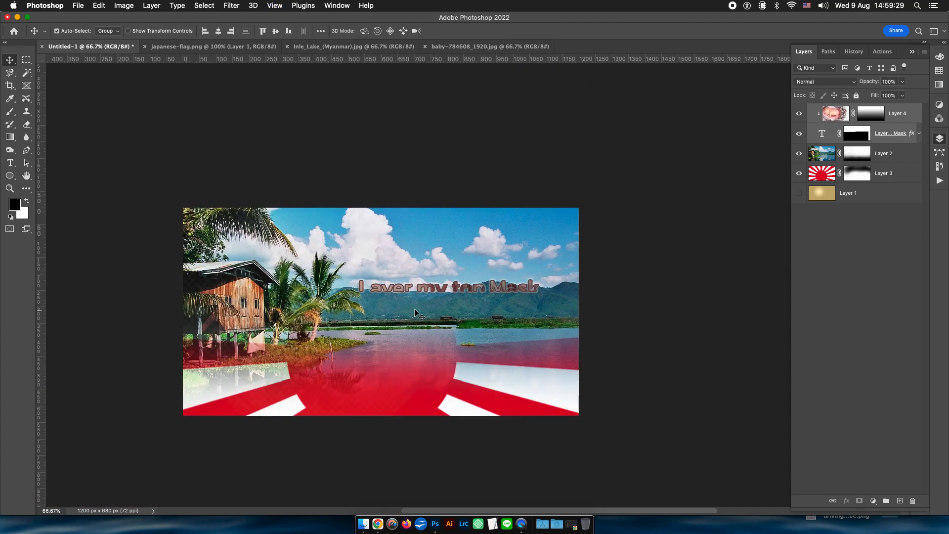
{"action": "key", "text": "super+equal"}
{"action": "key", "text": "super+equal"}
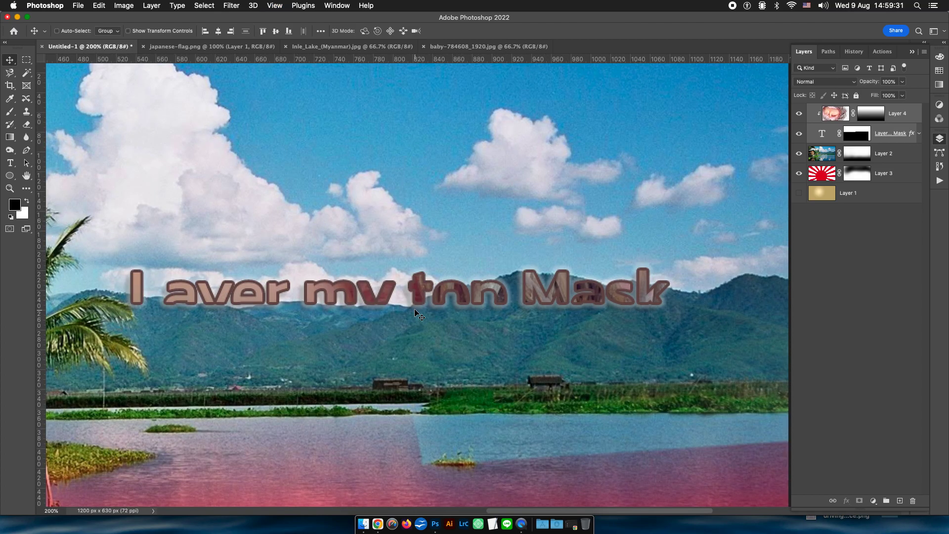
Scale the title up to roughly 118% so it spans wider.
{"action": "key", "text": "super+t"}
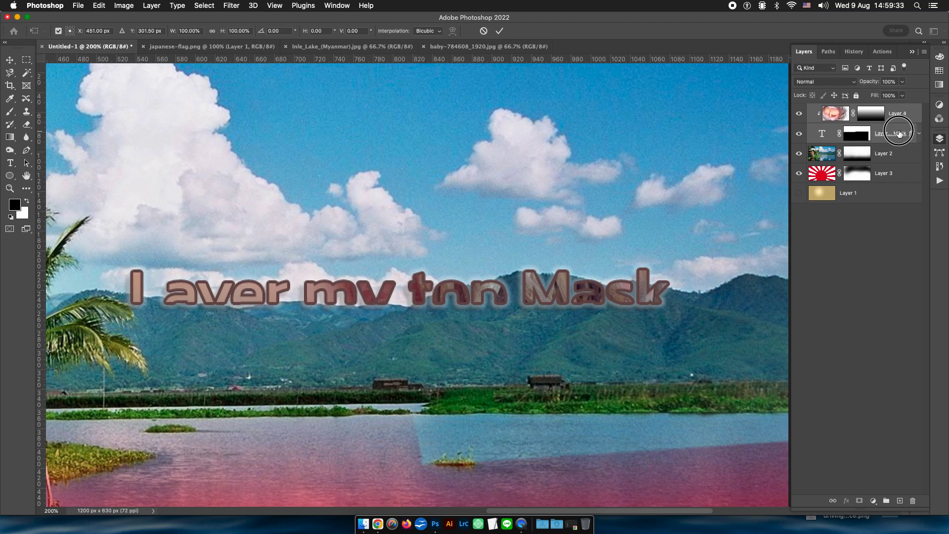
{"action": "left_click", "coordinate": [898, 133]}
{"action": "key", "text": "super+t"}
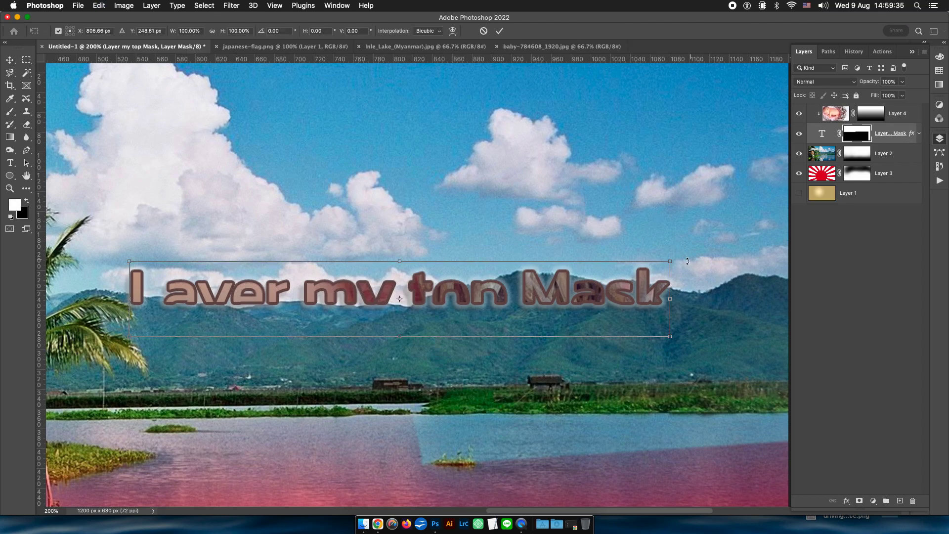
{"action": "left_click_drag", "start_coordinate": [670, 261], "coordinate": [768, 227]}
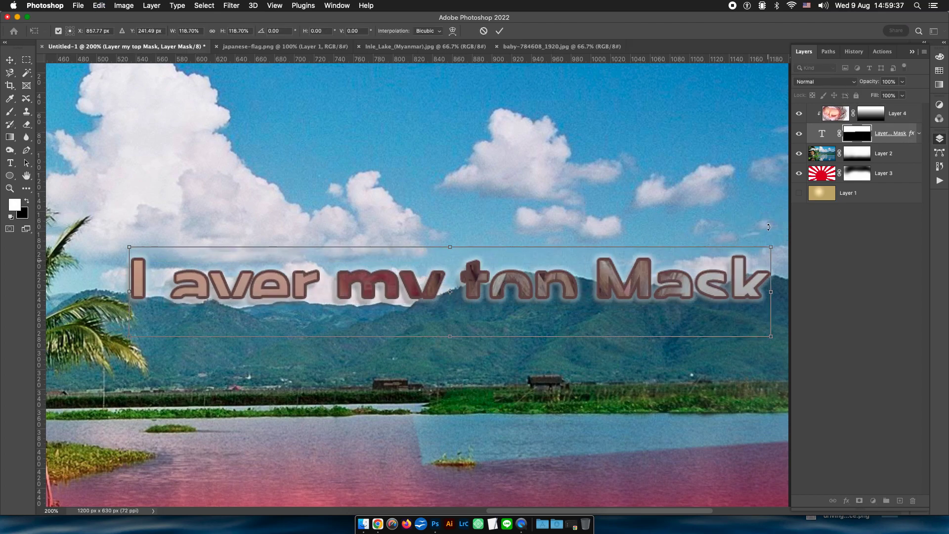
{"action": "key", "text": "Return"}
{"action": "key", "text": "super+minus"}
{"action": "key", "text": "super+minus"}
{"action": "key", "text": "super+minus"}
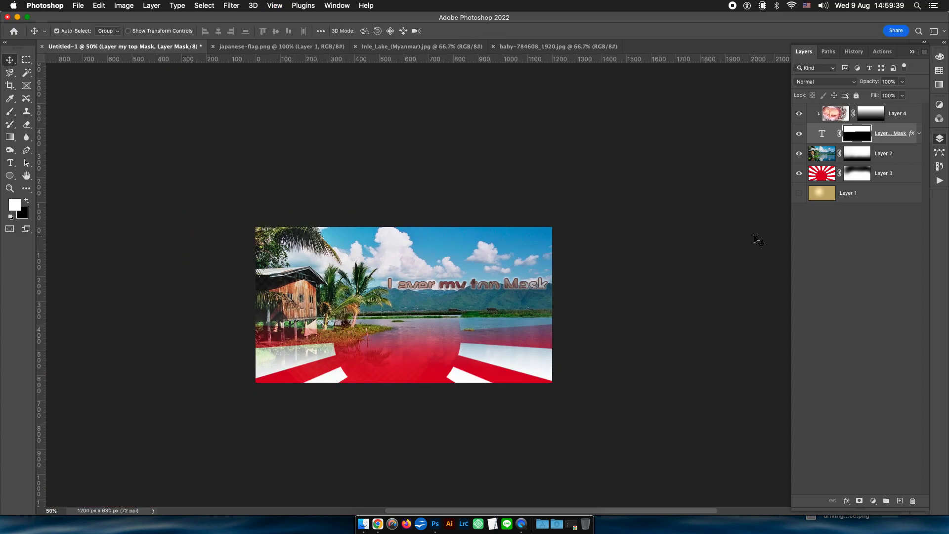
{"action": "key", "text": "super+plus"}
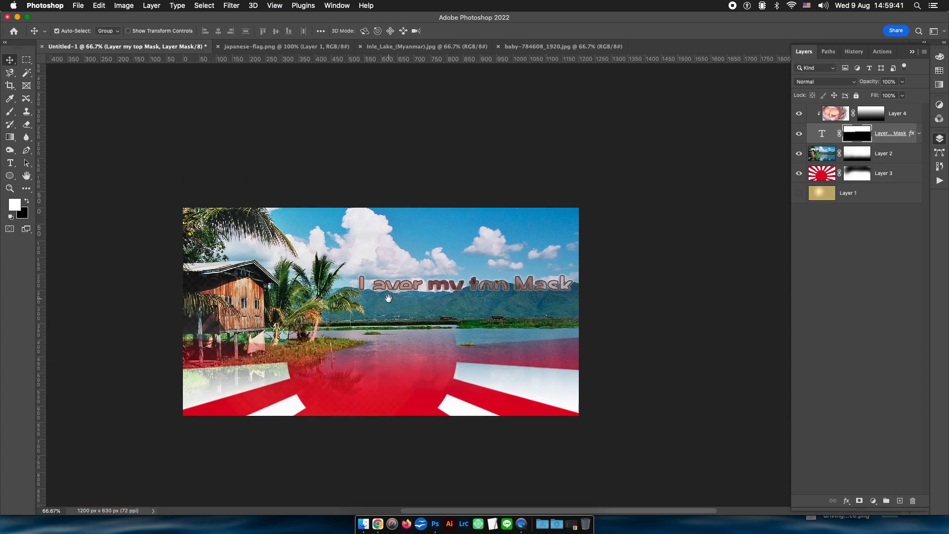
{"action": "left_click_drag", "start_coordinate": [388, 298], "coordinate": [486, 270]}
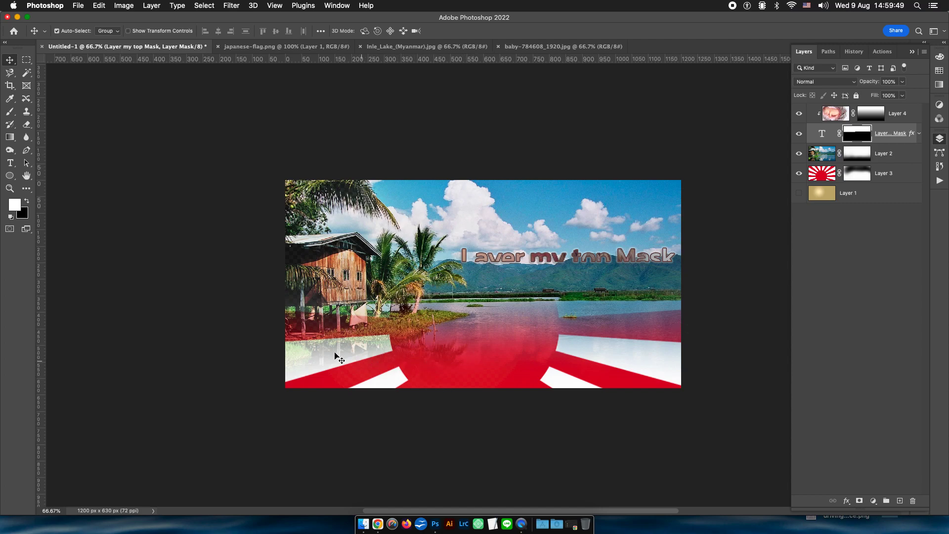
Add a new layer above Layer 4, fill it with black, and give it a layer mask.
{"action": "left_click", "coordinate": [897, 114]}
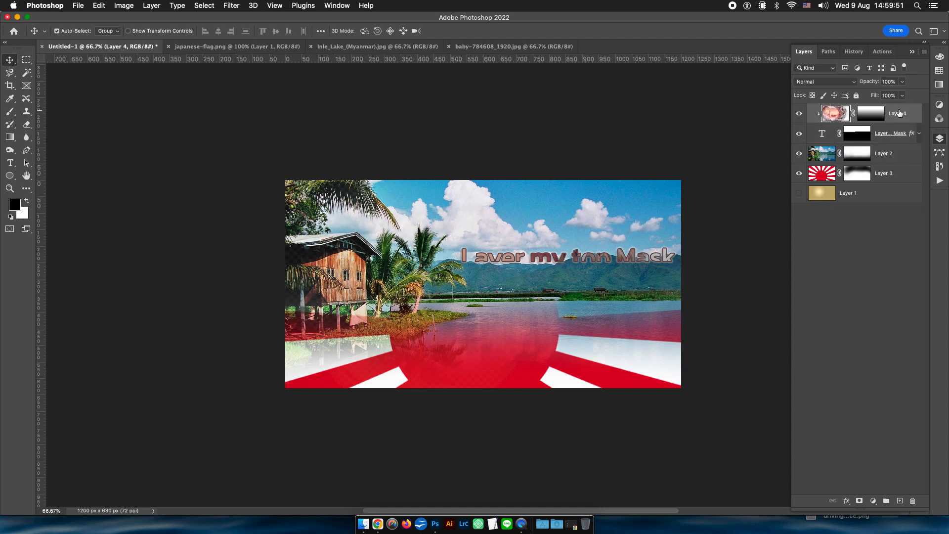
{"action": "left_click", "coordinate": [899, 501]}
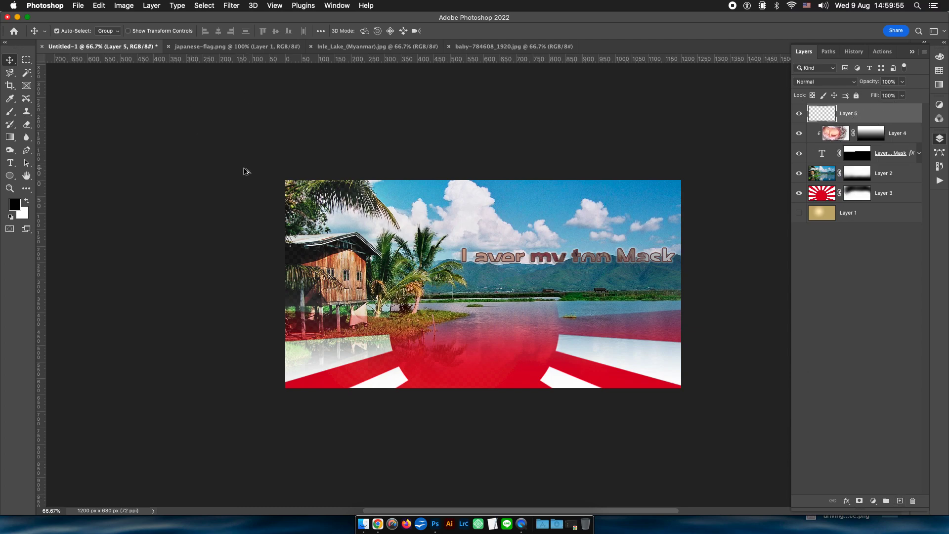
{"action": "key", "text": "alt+BackSpace"}
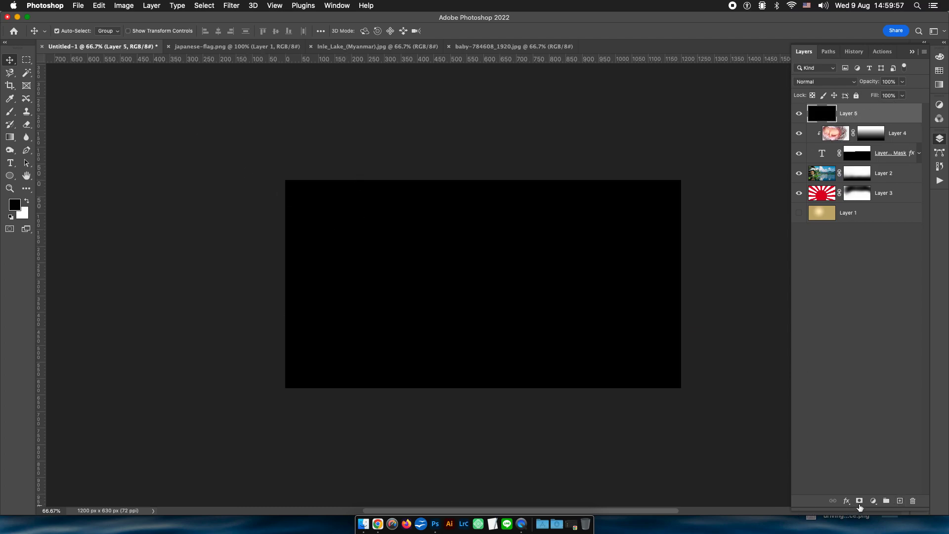
{"action": "left_click", "coordinate": [858, 501]}
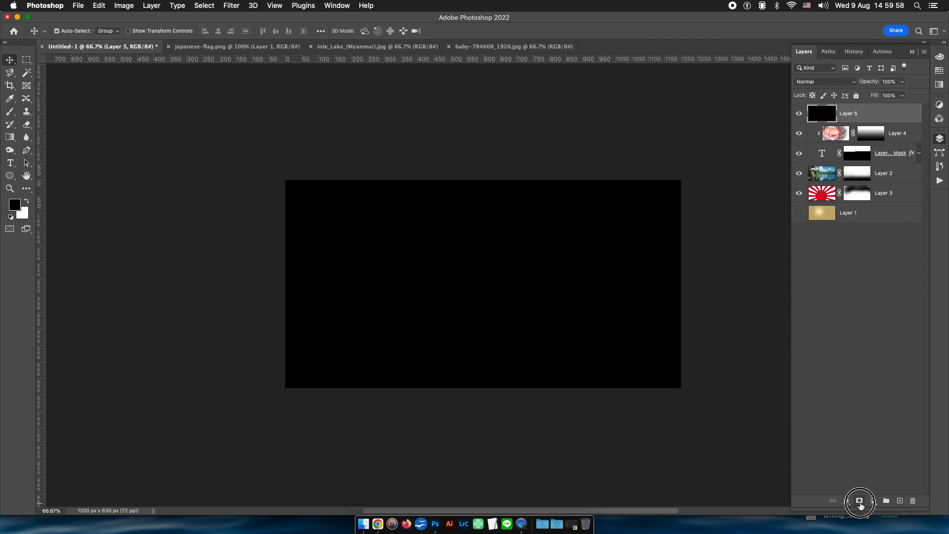
Draw a vertical linear gradient on the mask so the black only darkens the bottom.
{"action": "left_click", "coordinate": [11, 137]}
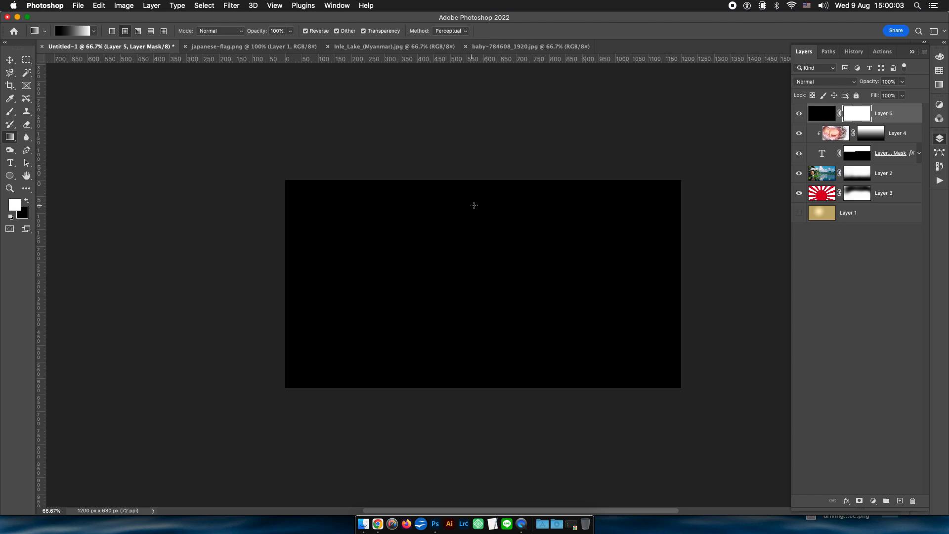
{"action": "left_click_drag", "start_coordinate": [474, 206], "coordinate": [456, 358]}
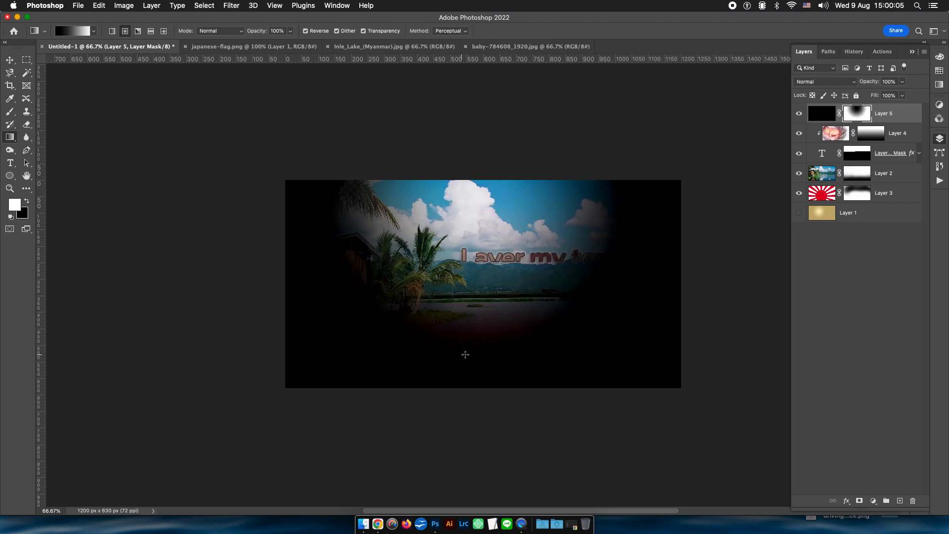
{"action": "key", "text": "cmd+z"}
{"action": "left_click", "coordinate": [112, 31]}
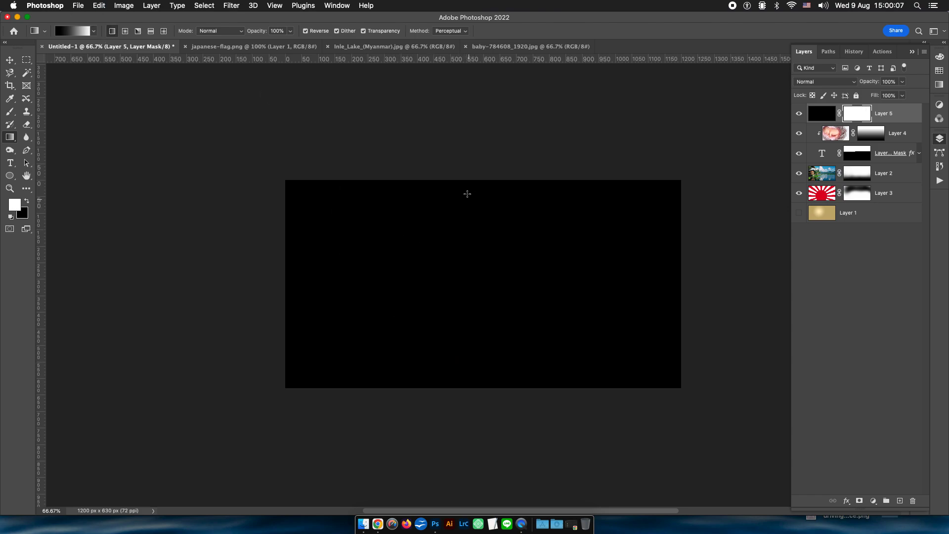
{"action": "left_click_drag", "start_coordinate": [467, 194], "coordinate": [469, 389]}
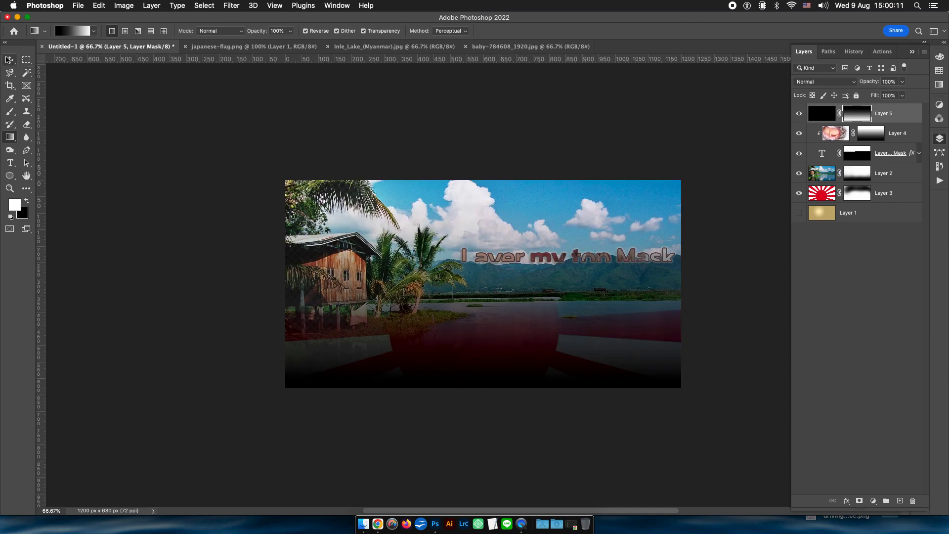
Add a placeholder text line below the lake and set its colour to white.
{"action": "left_click", "coordinate": [10, 60]}
{"action": "left_click", "coordinate": [10, 163]}
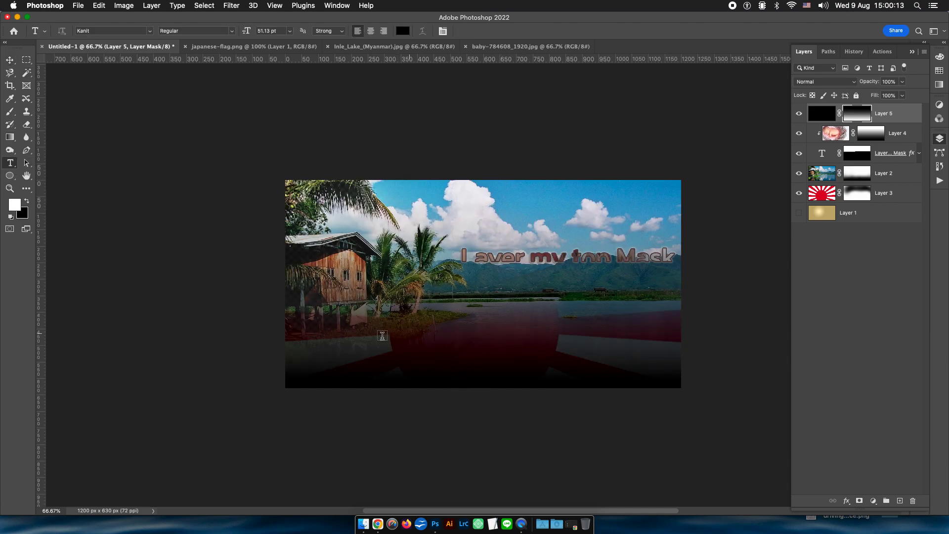
{"action": "left_click", "coordinate": [348, 359]}
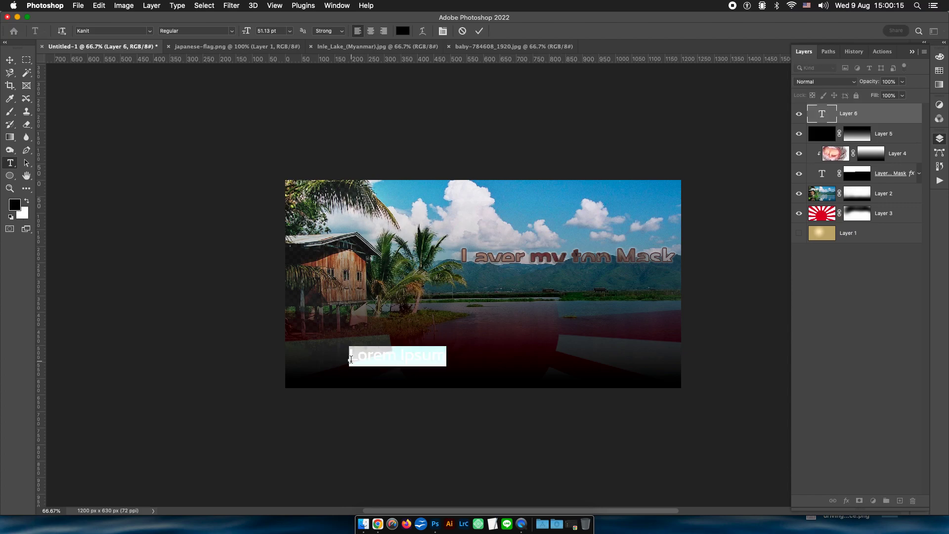
{"action": "type", "text": "dsfsdfdsfsdsdfsdfds"}
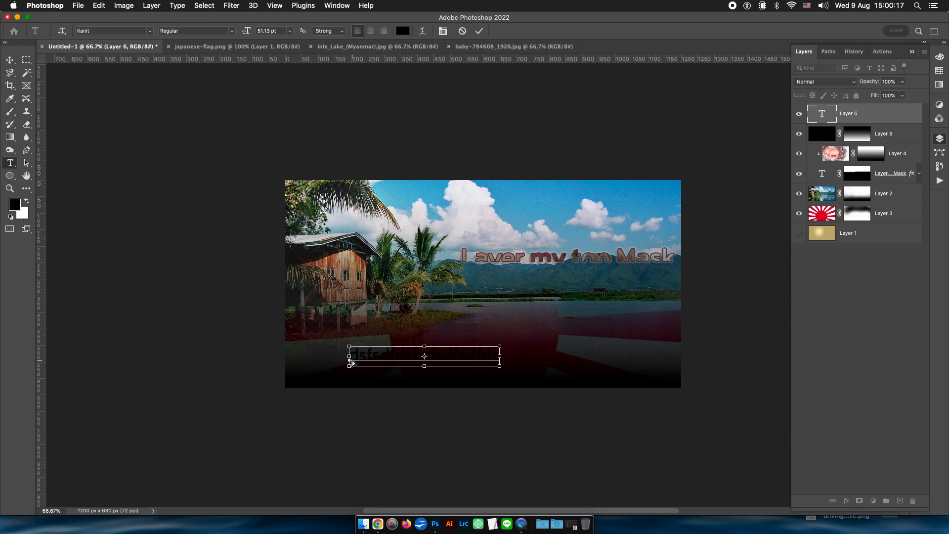
{"action": "key", "text": "super+a"}
{"action": "left_click", "coordinate": [404, 32]}
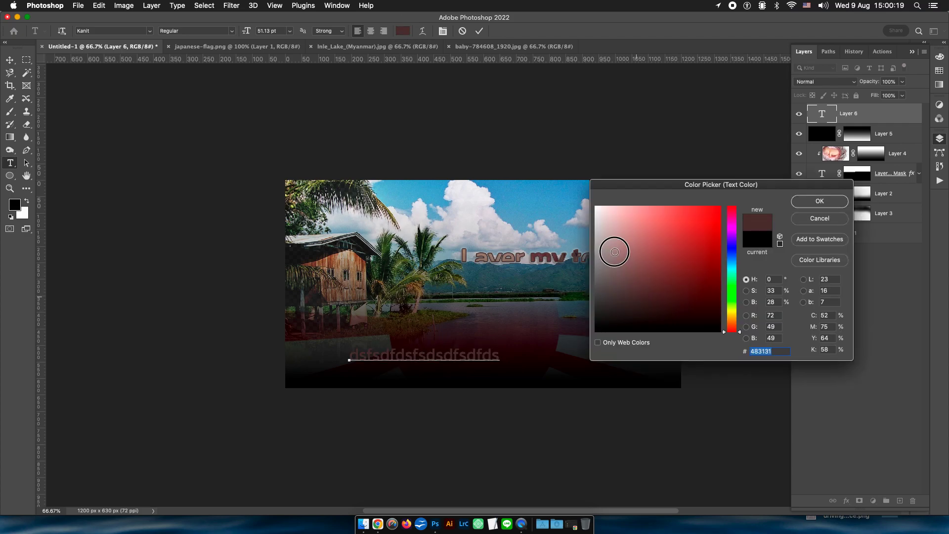
{"action": "left_click", "coordinate": [599, 206]}
{"action": "left_click", "coordinate": [831, 204]}
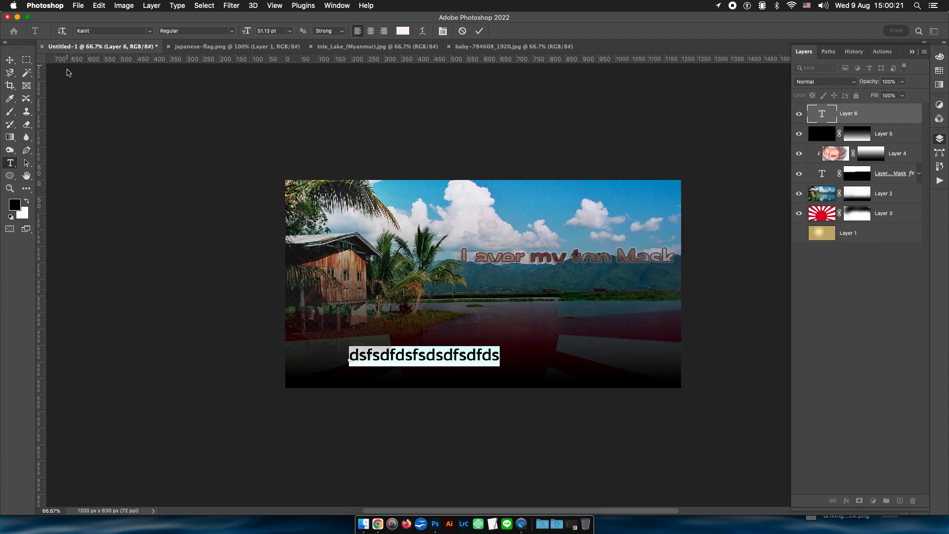
{"action": "left_click", "coordinate": [11, 61]}
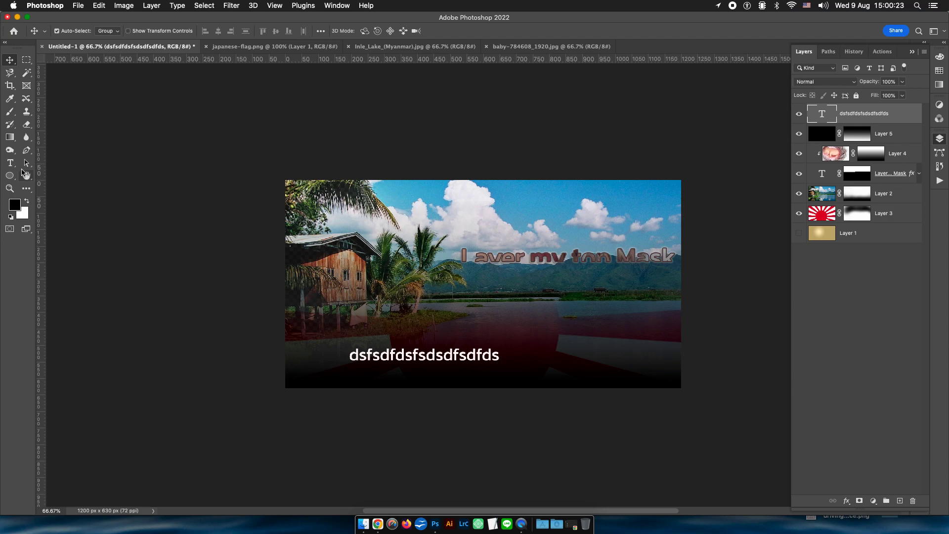
Replace the placeholder with the words 'Travel to Thailand'.
{"action": "left_click", "coordinate": [10, 162]}
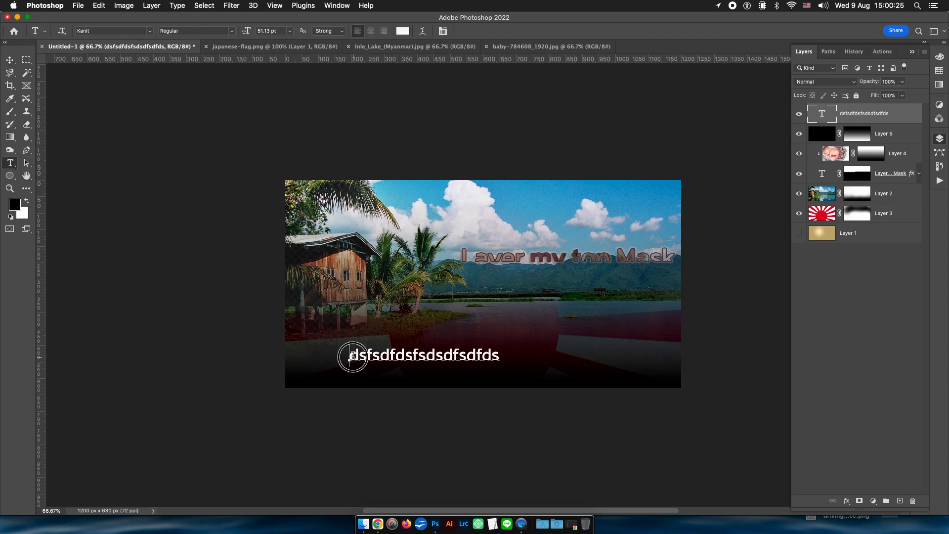
{"action": "left_click_drag", "start_coordinate": [357, 357], "coordinate": [513, 364]}
{"action": "type", "text": "ธพพ"}
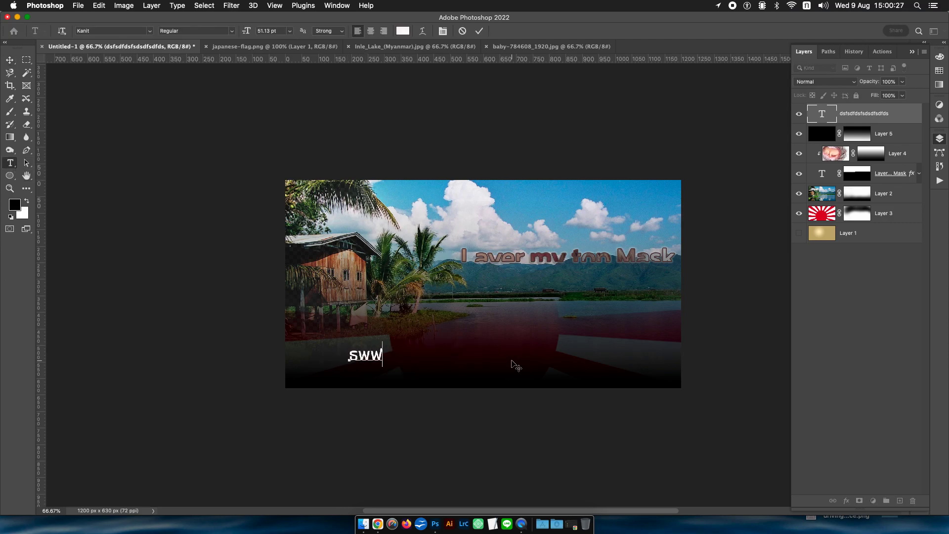
{"action": "type", "text": "ฟอำส"}
{"action": "key", "text": "BackSpace"}
{"action": "key", "text": "BackSpace"}
{"action": "key", "text": "BackSpace"}
{"action": "key", "text": "BackSpace"}
{"action": "key", "text": "BackSpace"}
{"action": "key", "text": "BackSpace"}
{"action": "type", "text": "Tra"}
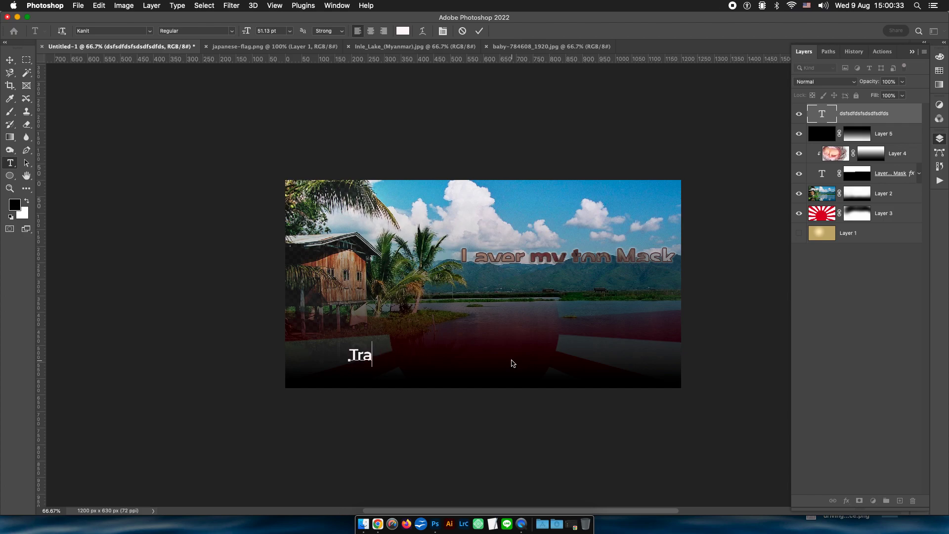
{"action": "type", "text": "vel to T"}
{"action": "type", "text": "hailand"}
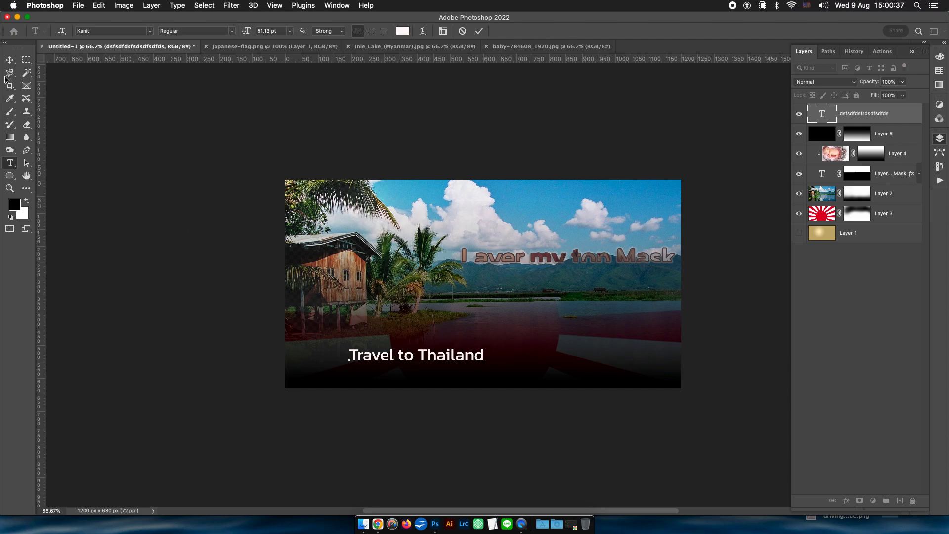
Move the 'Travel to Thailand' text right and enlarge it.
{"action": "left_click", "coordinate": [10, 60]}
{"action": "mouse_move", "coordinate": [434, 354]}
{"action": "left_mouse_down"}
{"action": "mouse_move", "coordinate": [497, 358]}
{"action": "mouse_move", "coordinate": [649, 328]}
{"action": "mouse_move", "coordinate": [555, 343]}
{"action": "left_mouse_up"}
{"action": "key", "text": "super+t"}
{"action": "key", "text": "Return"}
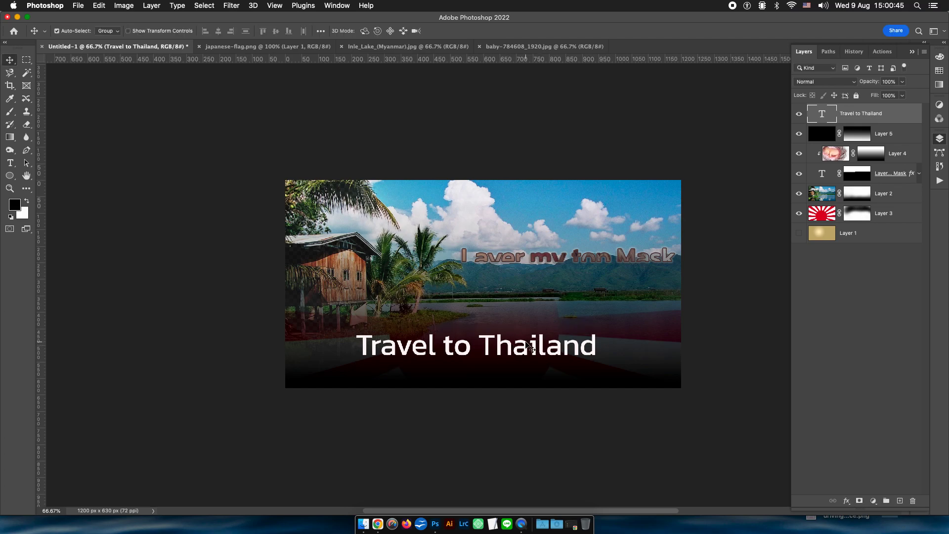
At 100% zoom, set the black gradient Layer 5 to the Linear Light blend mode.
{"action": "key", "text": "super+1"}
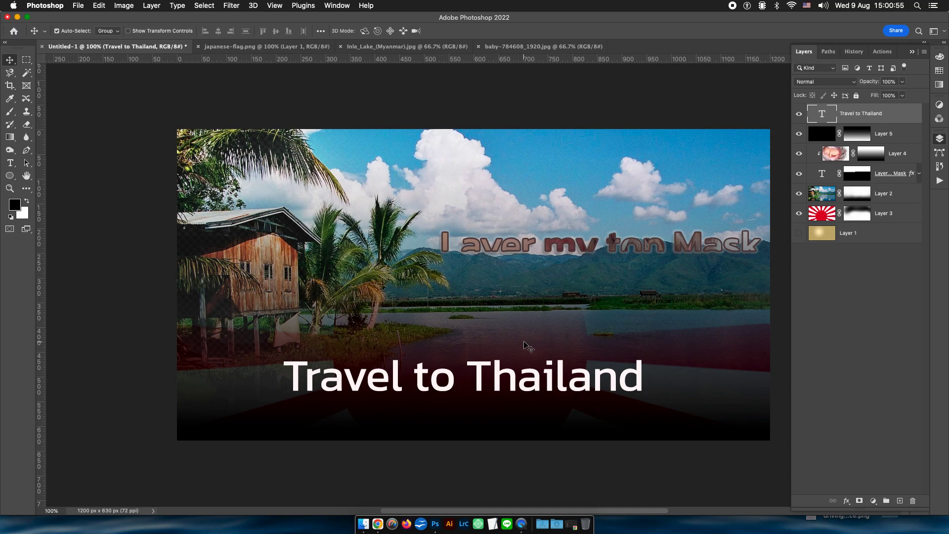
{"action": "left_click", "coordinate": [886, 135]}
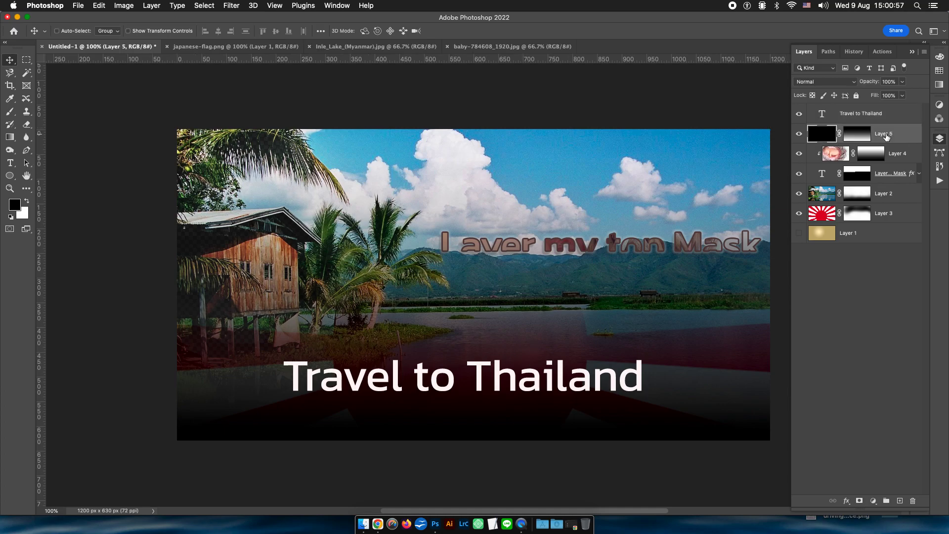
{"action": "key", "text": "super+t"}
{"action": "key", "text": "Return"}
{"action": "left_click", "coordinate": [824, 82]}
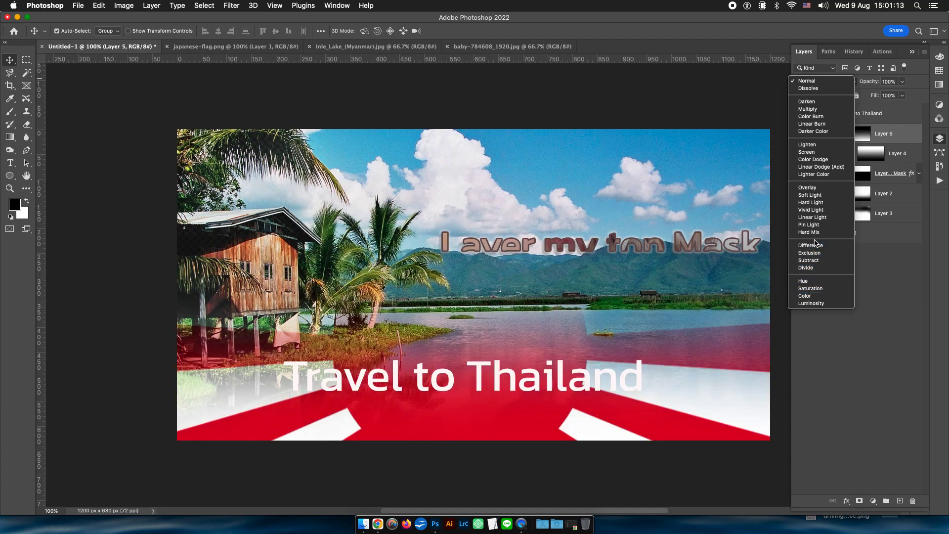
{"action": "left_click", "coordinate": [817, 220]}
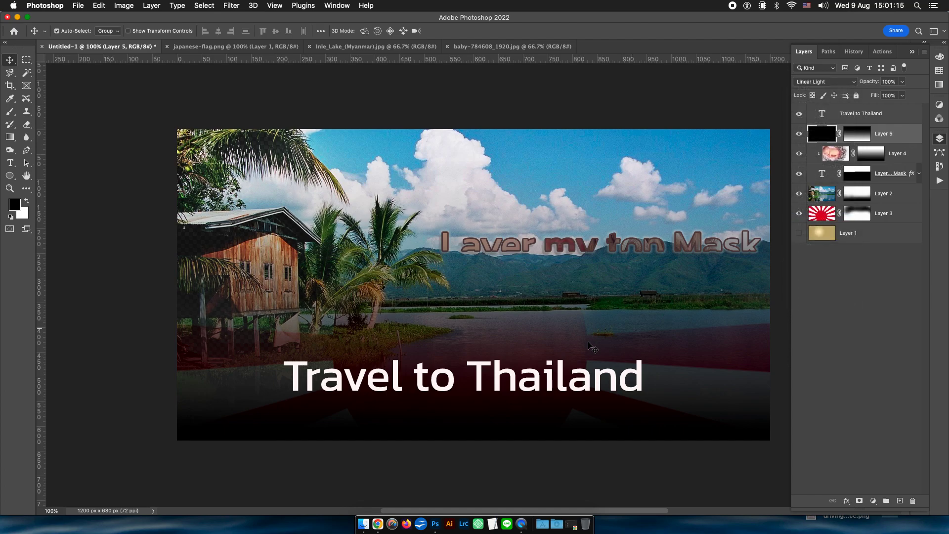